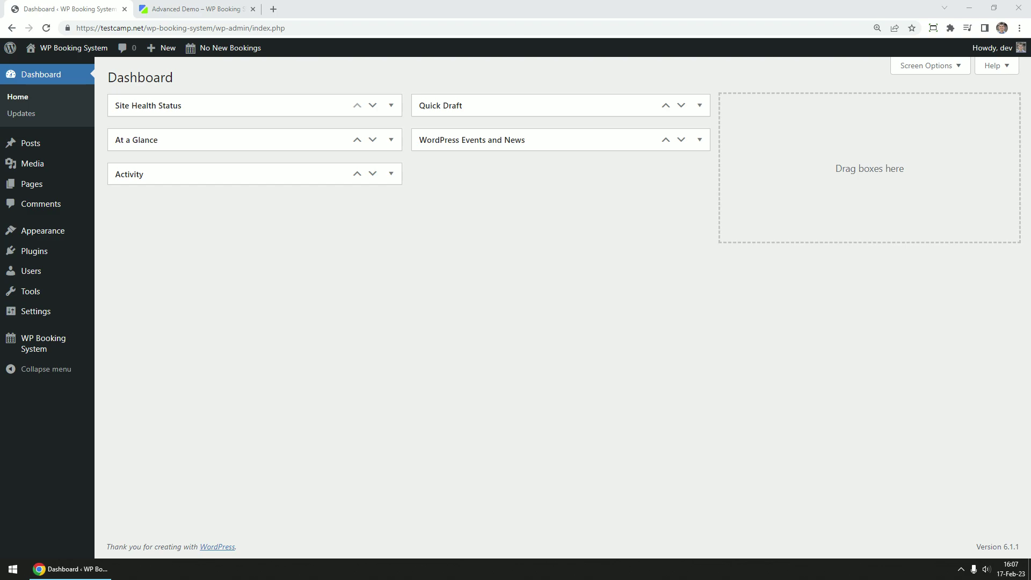
Add a new WP Booking System form named 'Booking Form' from the Forms page
click(253, 452)
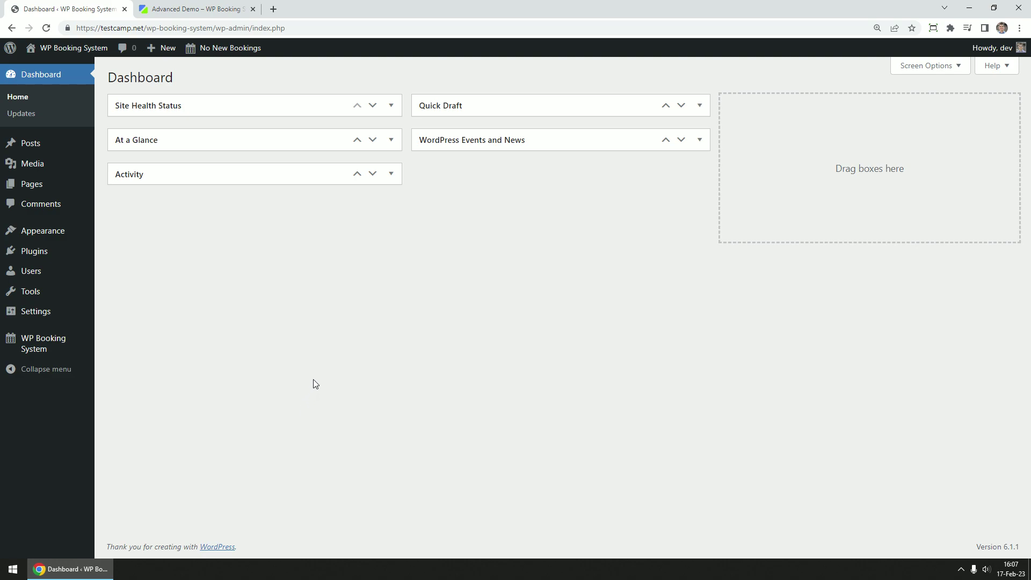
mouse_move(39, 349)
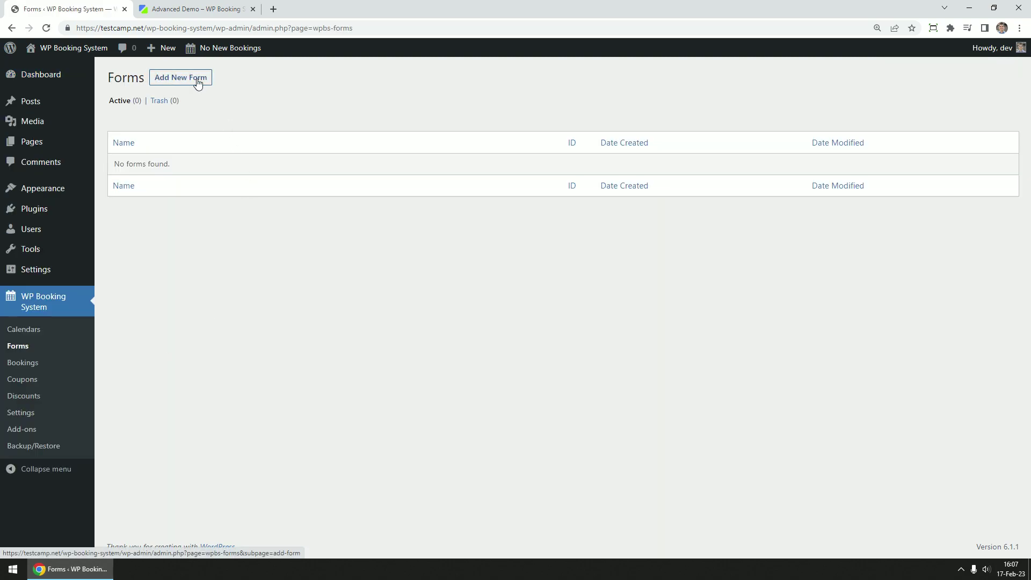
click(198, 80)
click(477, 221)
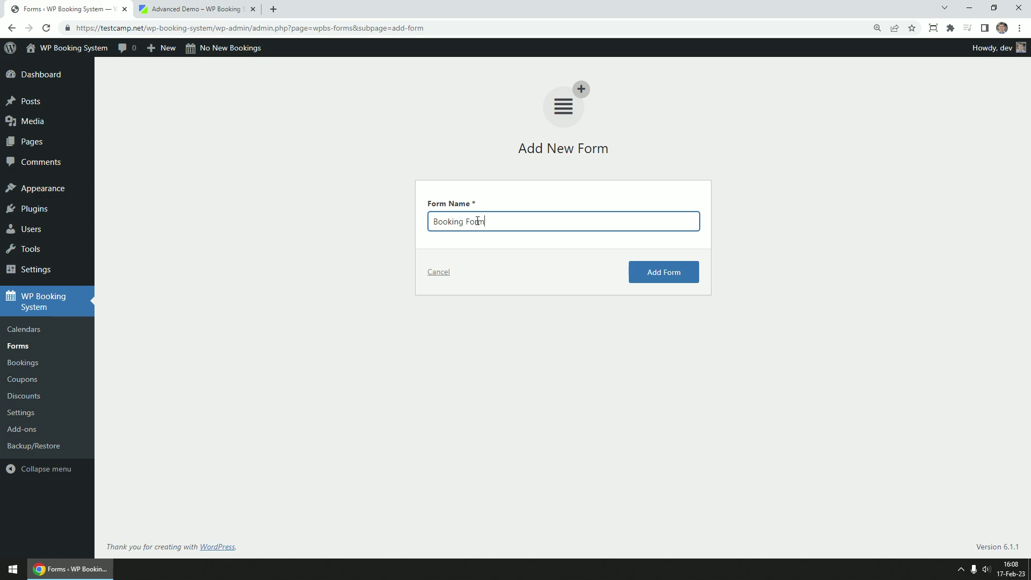
key(Return)
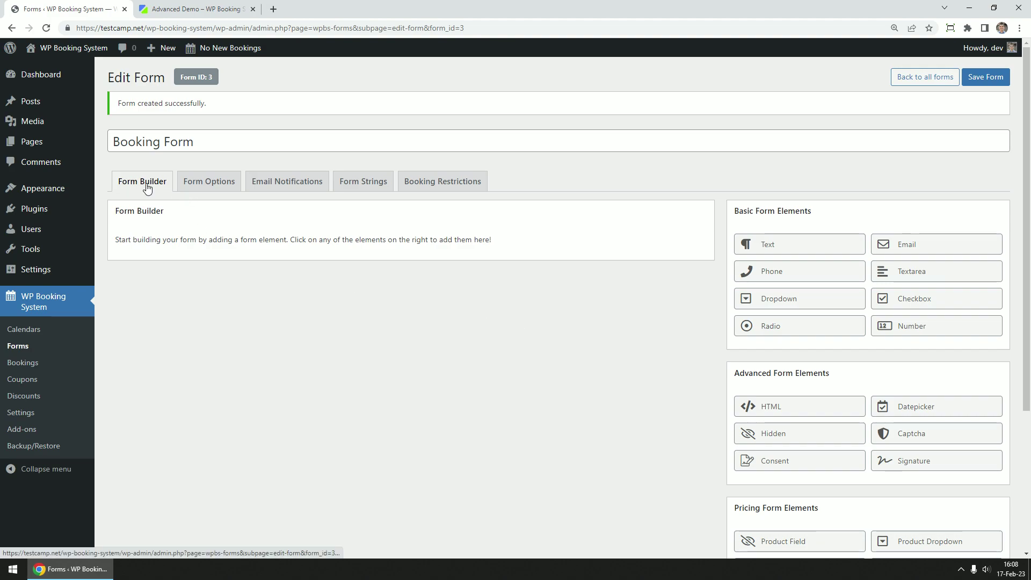
scroll(280, 316, down, 1)
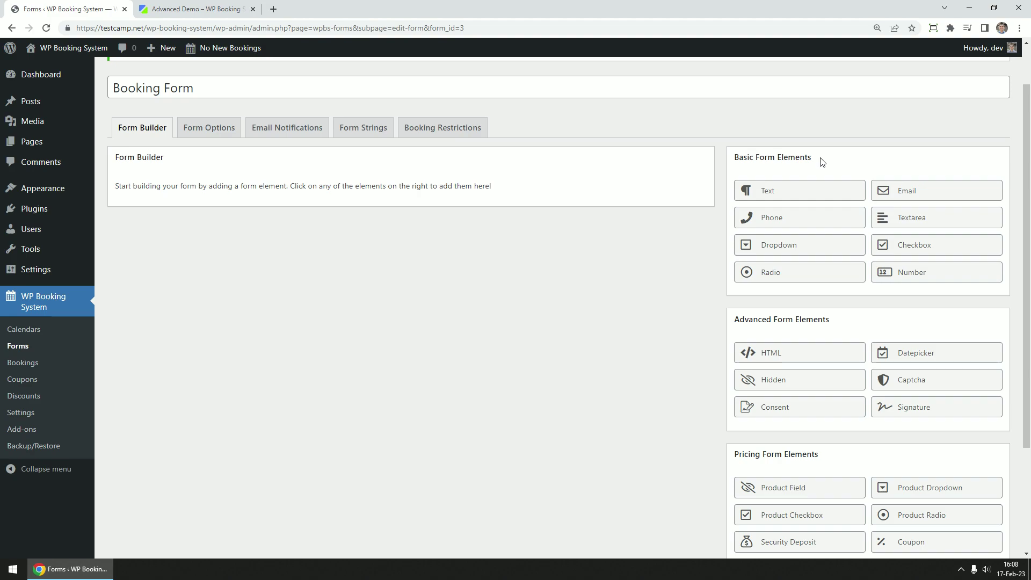
scroll(820, 161, down, 3)
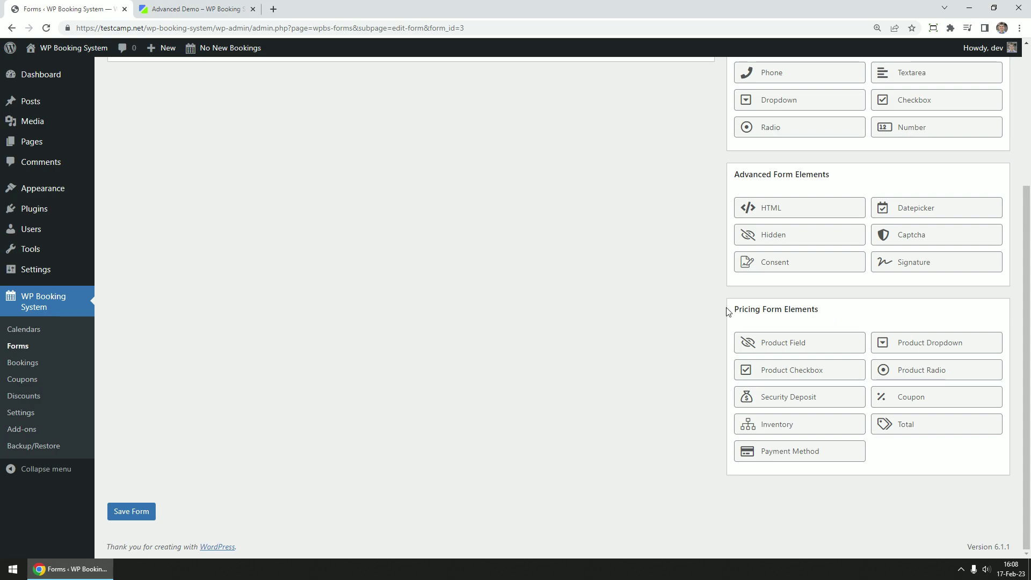
scroll(705, 308, up, 4)
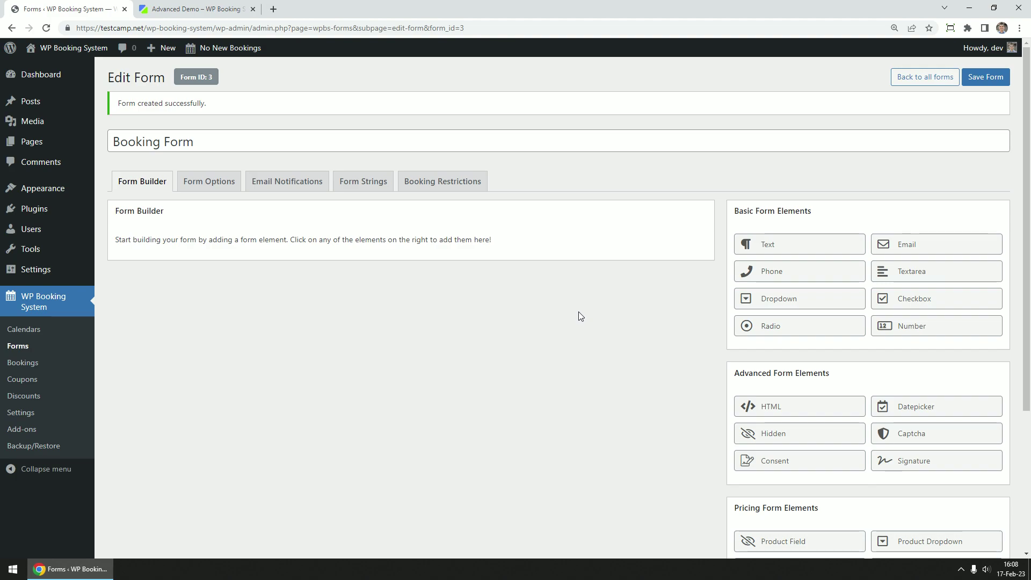
click(213, 11)
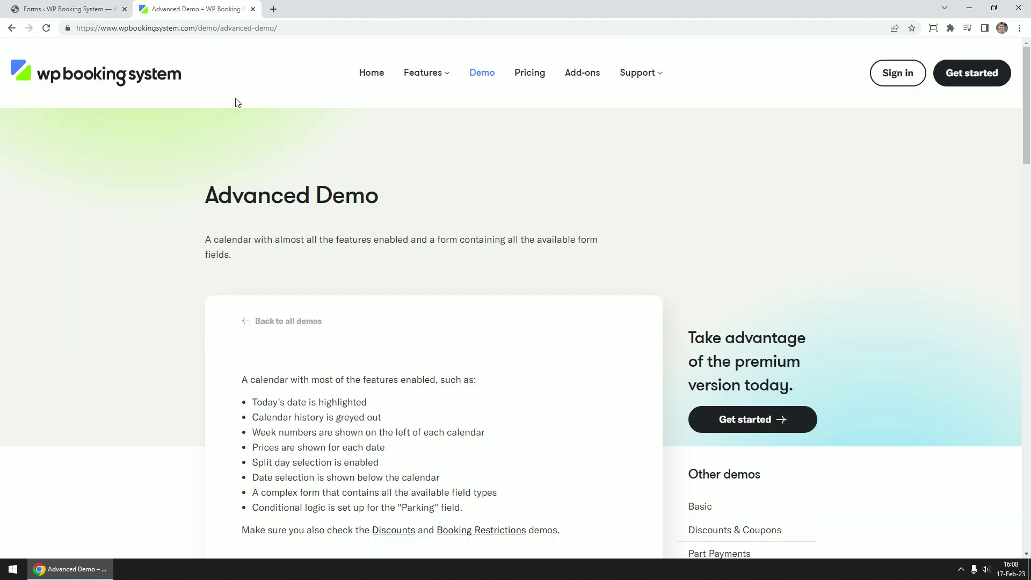
scroll(175, 223, down, 13)
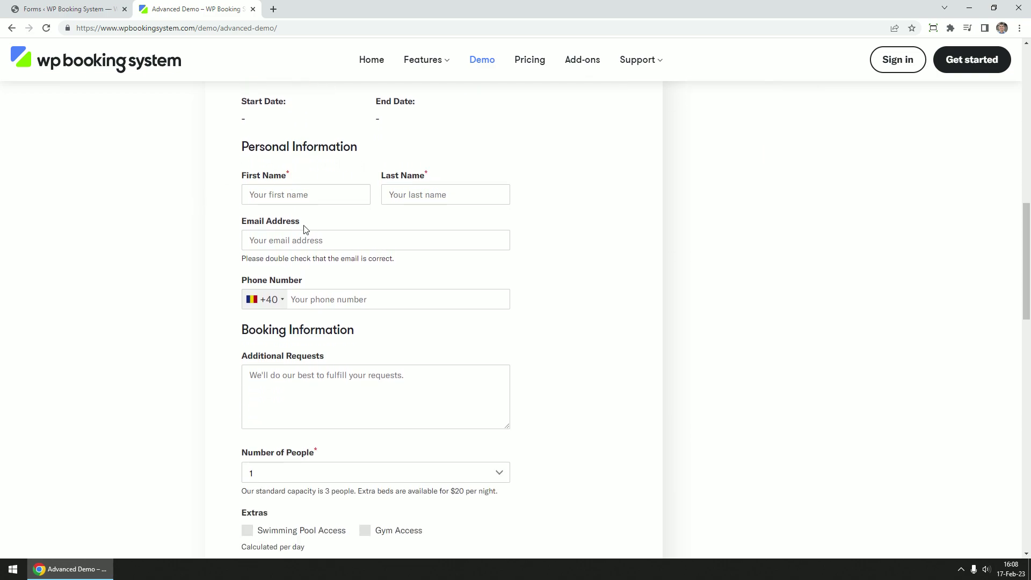
scroll(305, 230, down, 8)
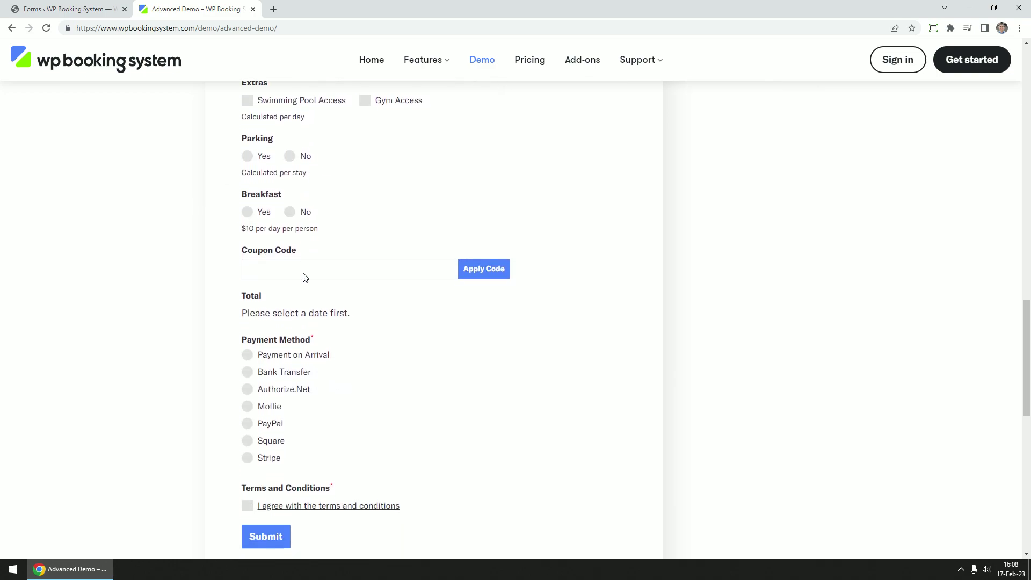
Add two text fields labelled First Name and Last Name, both set to required
click(88, 10)
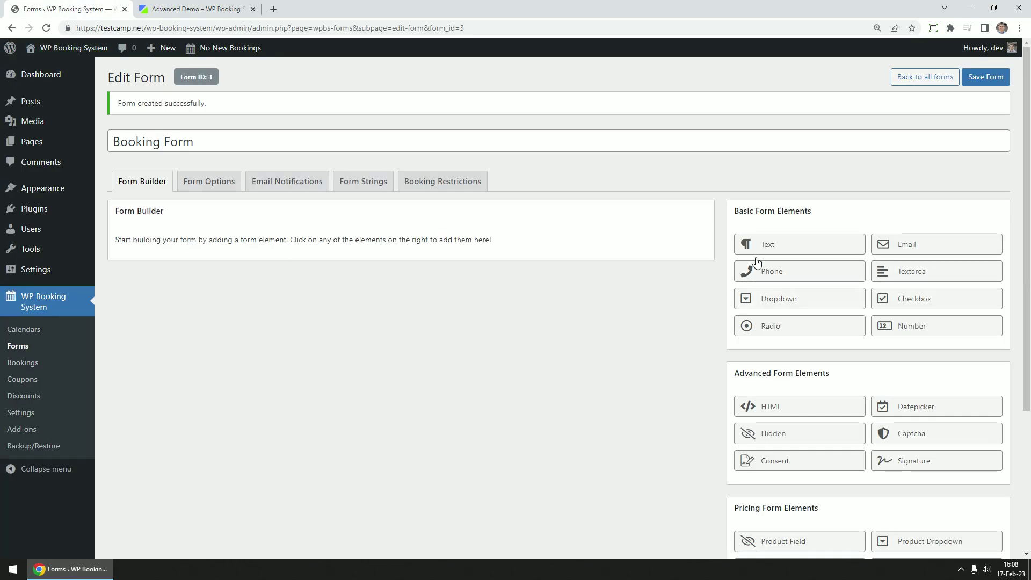
click(780, 247)
click(292, 281)
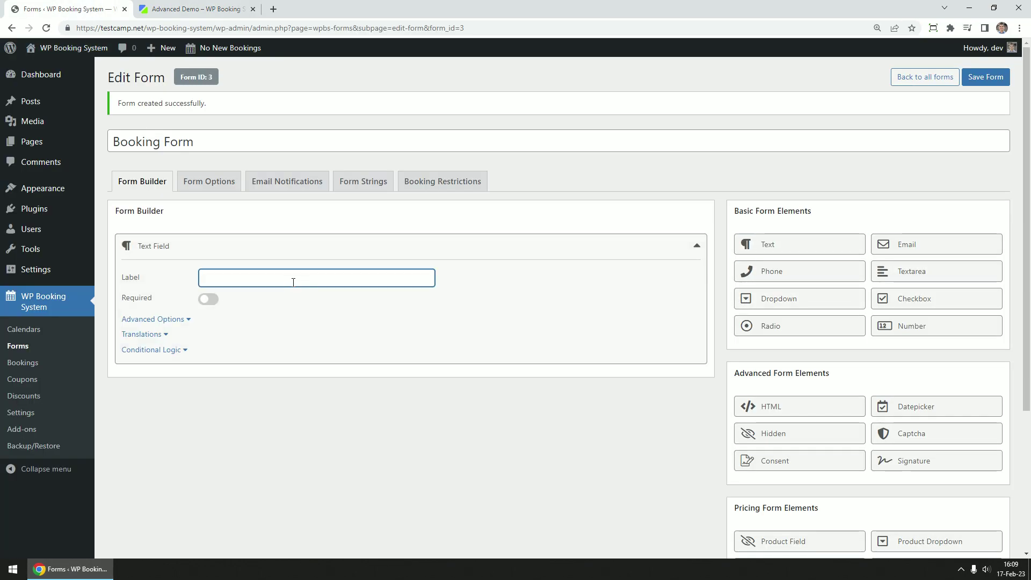
text(First Name)
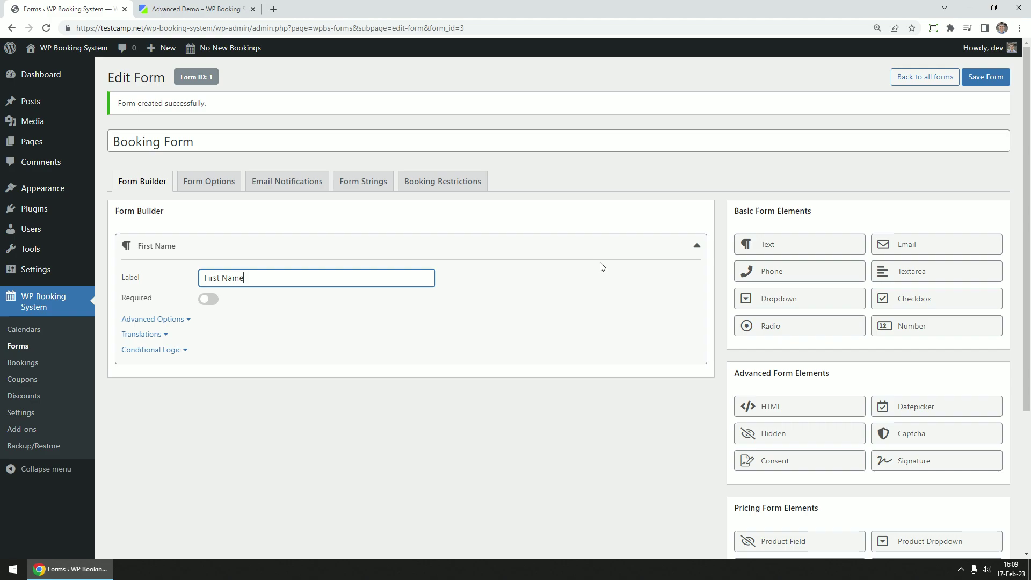
click(777, 251)
click(270, 312)
text(Las)
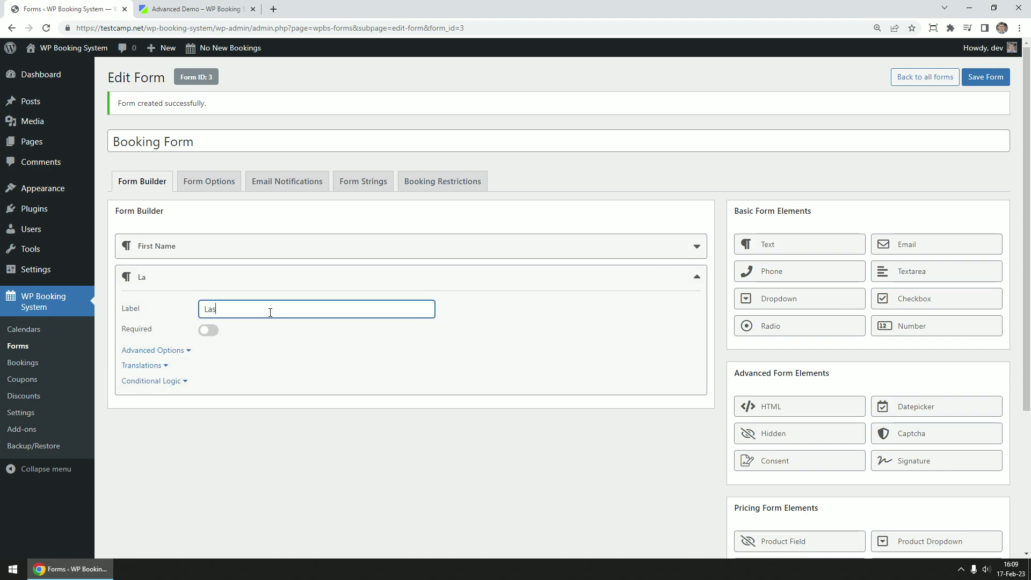
text(t Name)
click(209, 330)
click(219, 255)
click(208, 299)
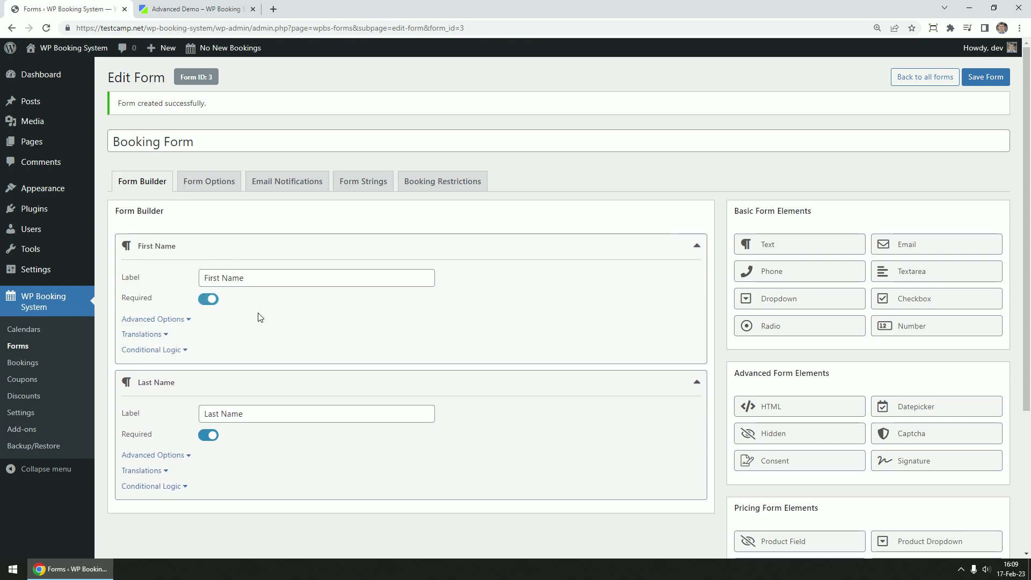
Browse First Name's advanced inputs, keeping the layout at Full width
click(177, 320)
scroll(352, 310, down, 2)
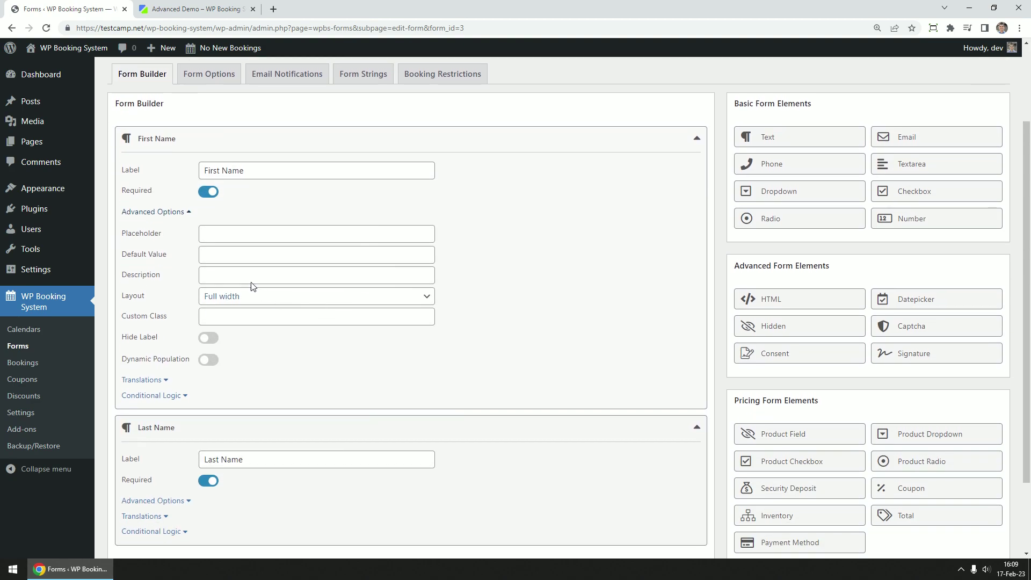
click(233, 234)
click(242, 256)
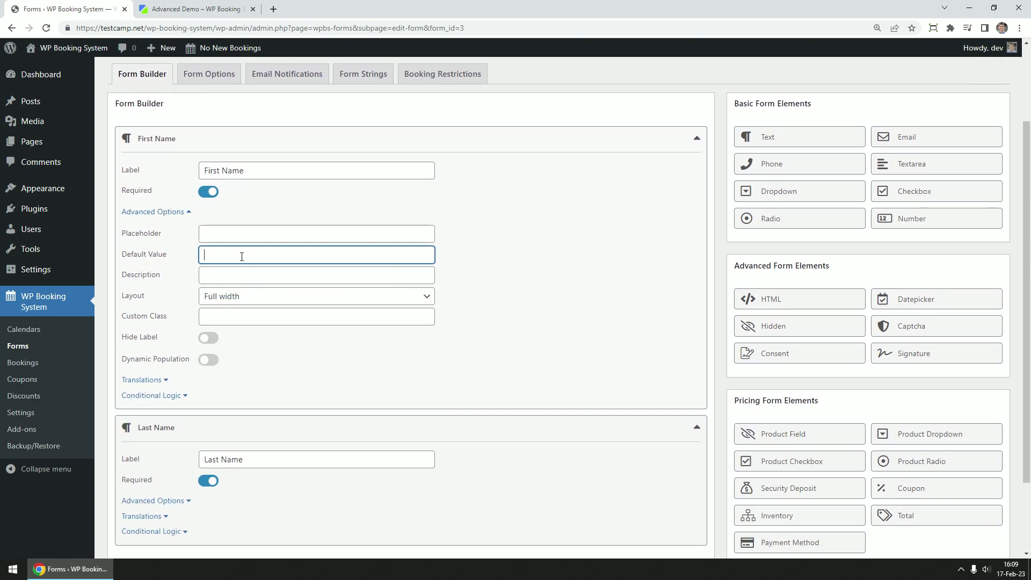
click(254, 274)
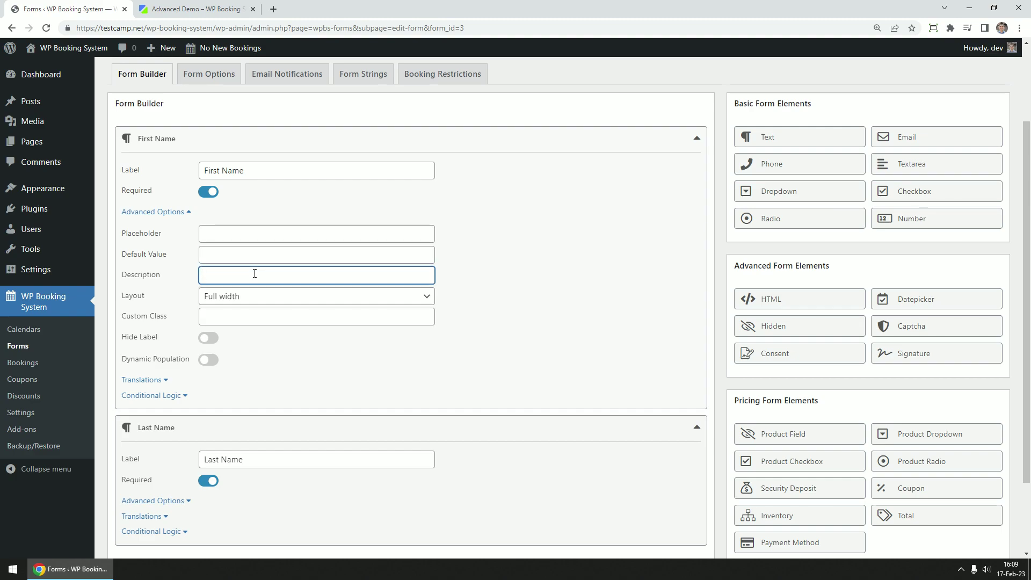
click(270, 291)
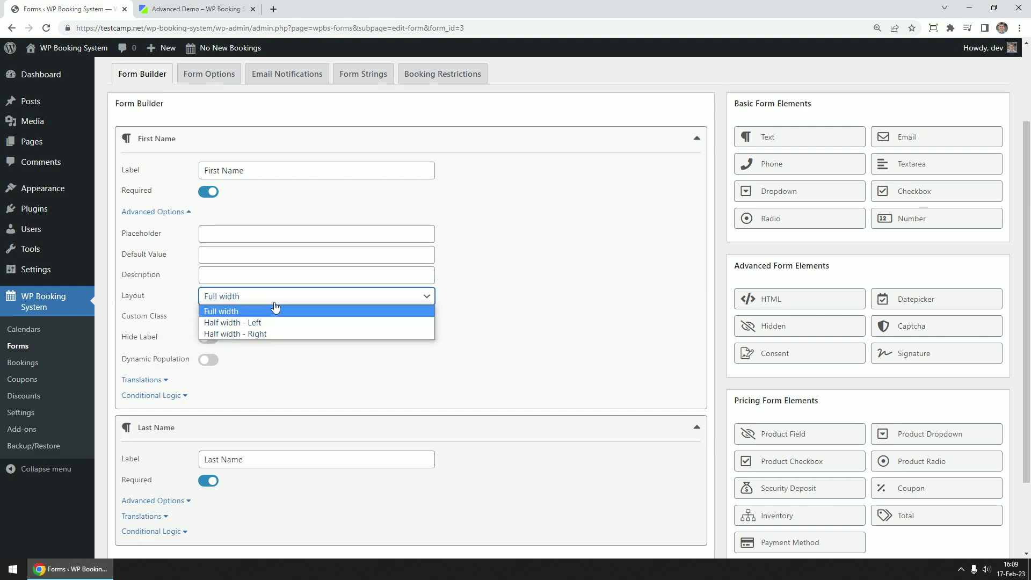
click(276, 304)
click(263, 314)
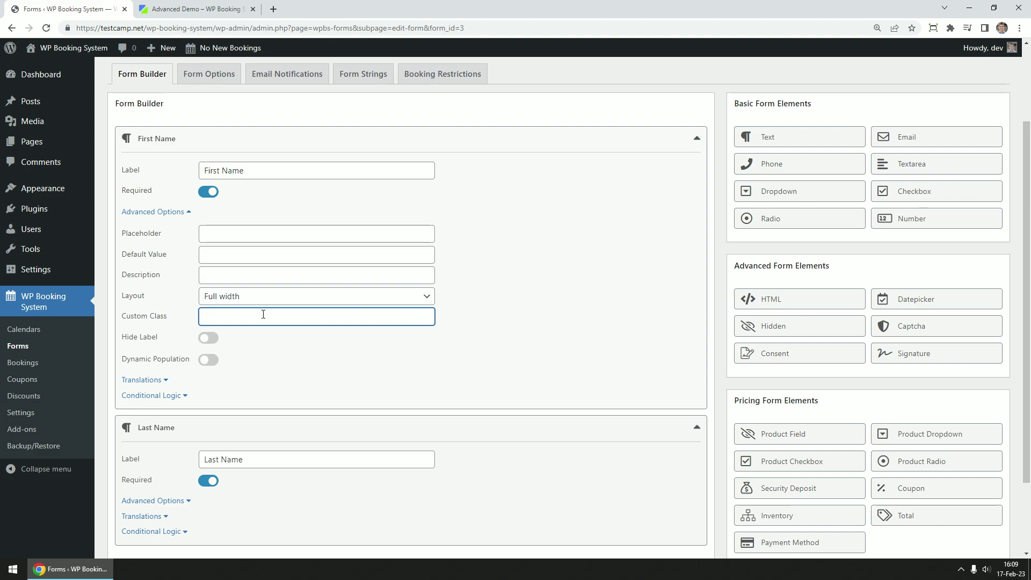
click(534, 330)
Try the hide-label and dynamic population toggles on First Name, leaving both off
scroll(525, 329, down, 1)
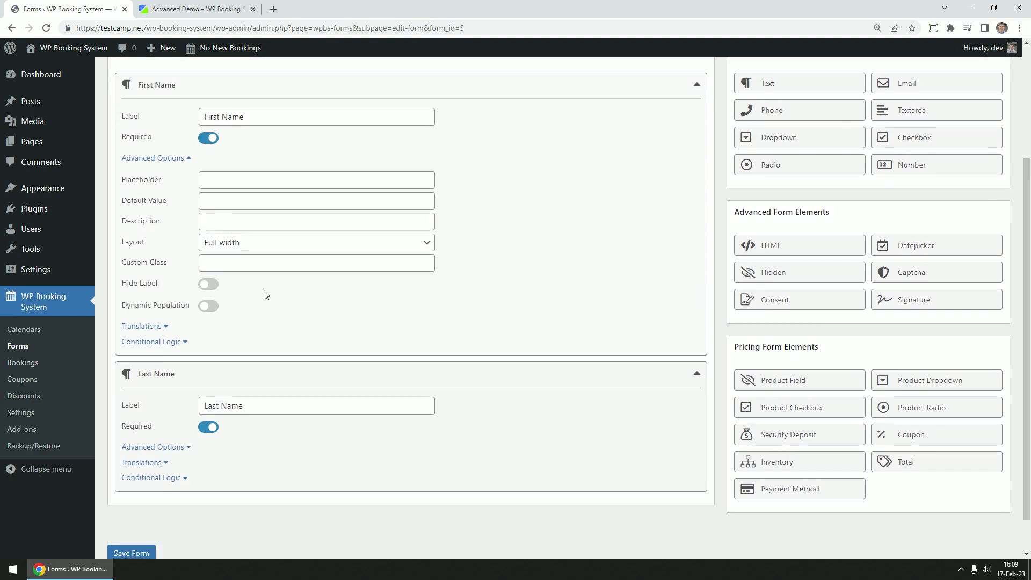
click(215, 285)
click(210, 285)
click(209, 306)
click(210, 306)
Look through First Name's French translation inputs for label and placeholder
scroll(300, 308, down, 1)
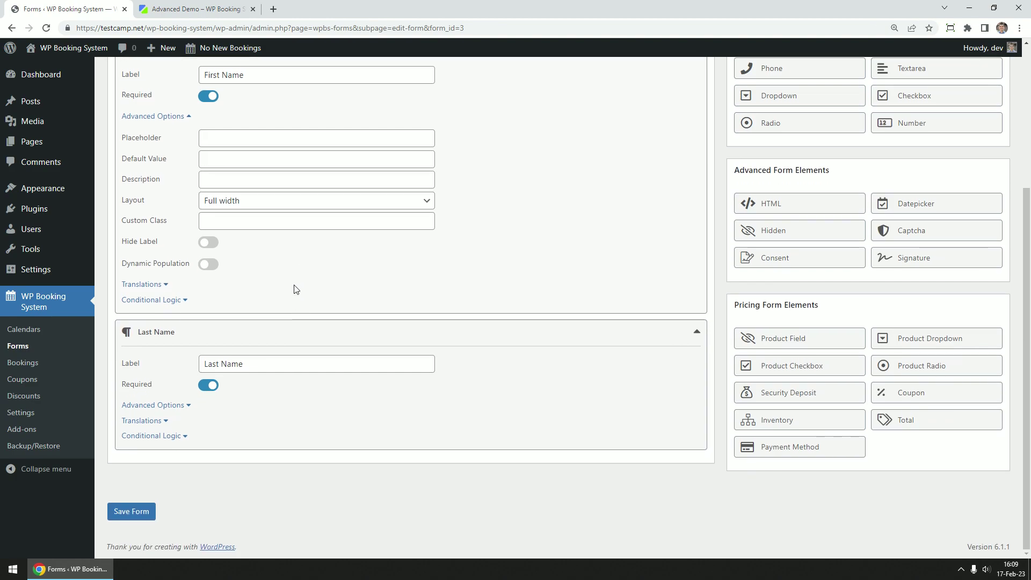
click(154, 286)
click(205, 329)
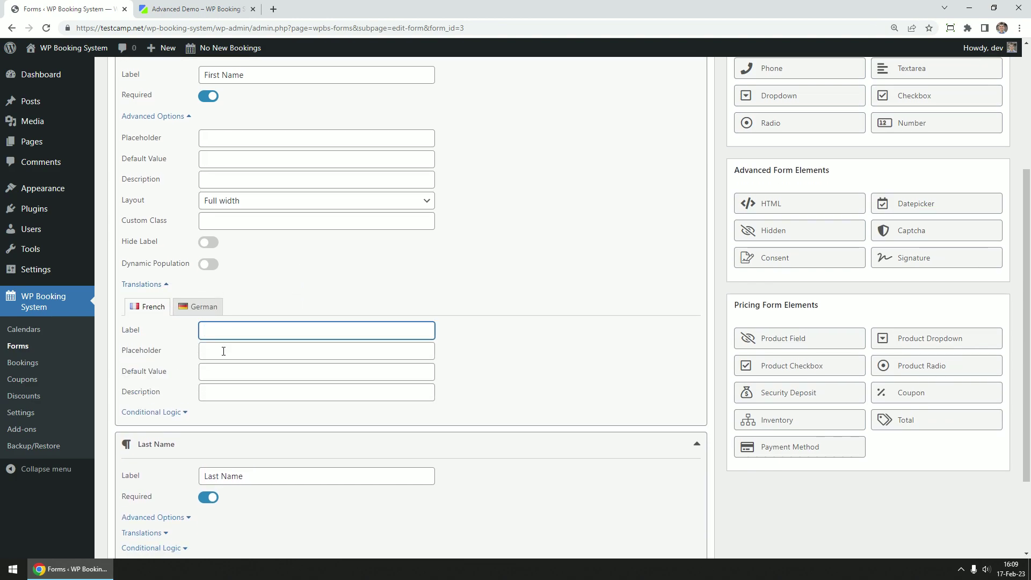
key(Tab)
key(Tab)
key(Tab)
key(Tab)
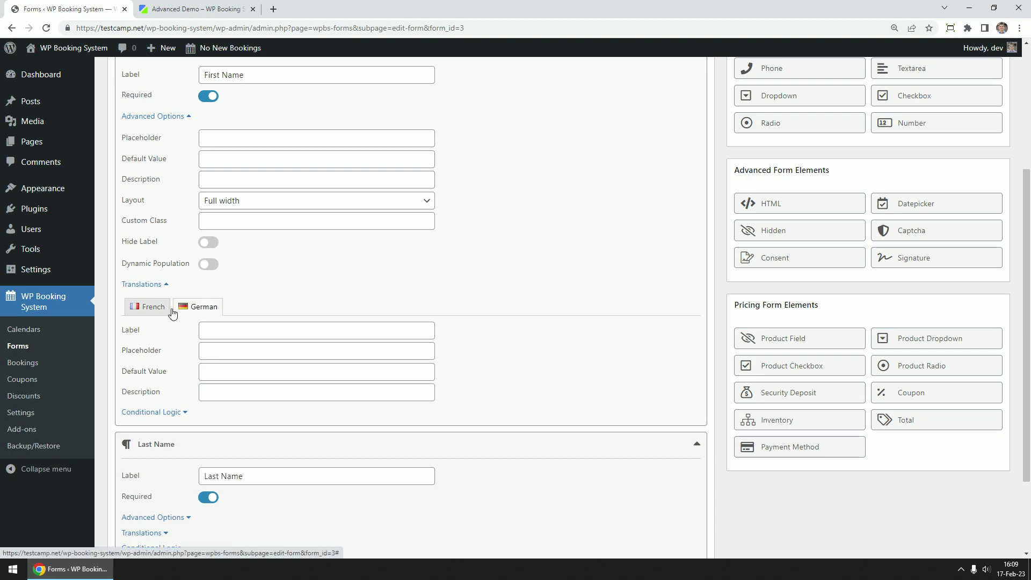
Try First Name's conditional logic with Show selected, then disable it again
click(166, 413)
scroll(242, 333, down, 2)
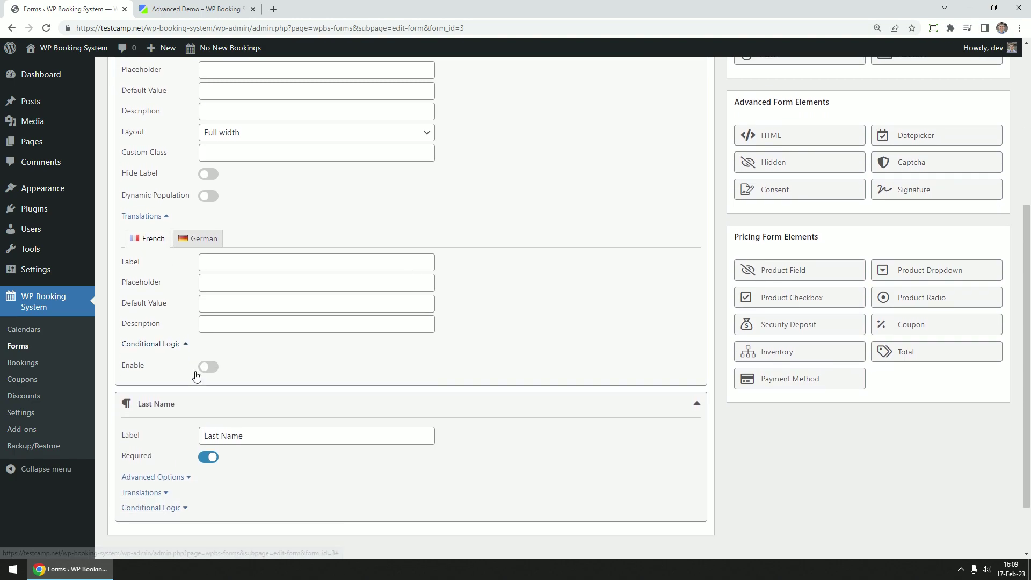
click(209, 328)
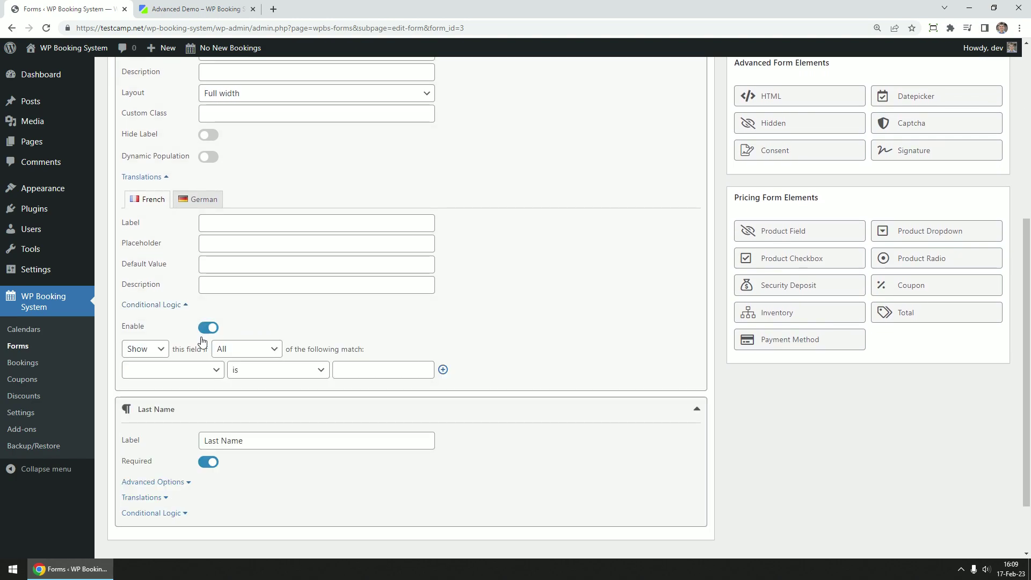
click(144, 349)
click(145, 364)
click(208, 329)
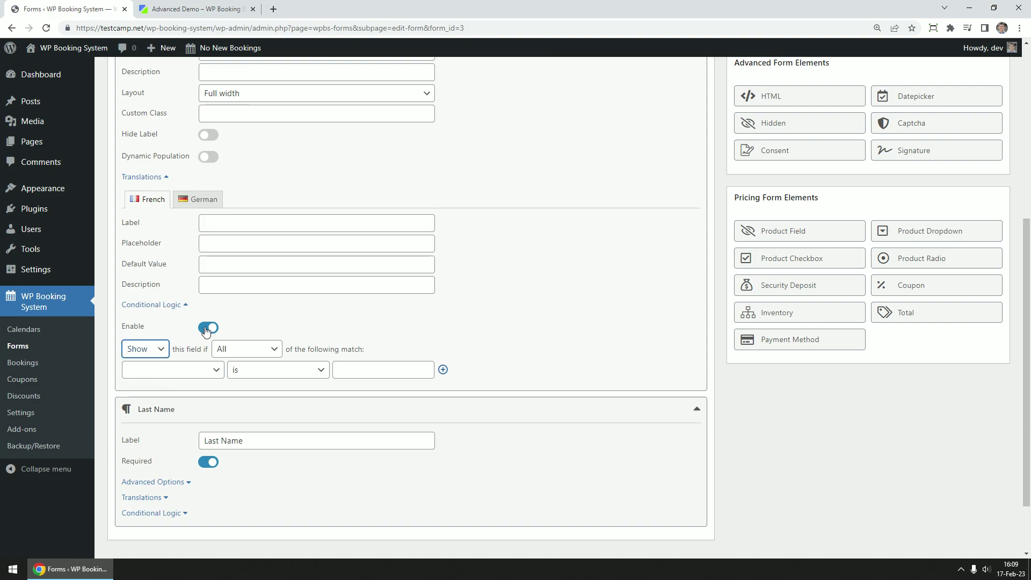
Set First Name to Half width - Left and Last Name to Half width - Right
click(142, 176)
scroll(196, 230, up, 3)
click(278, 272)
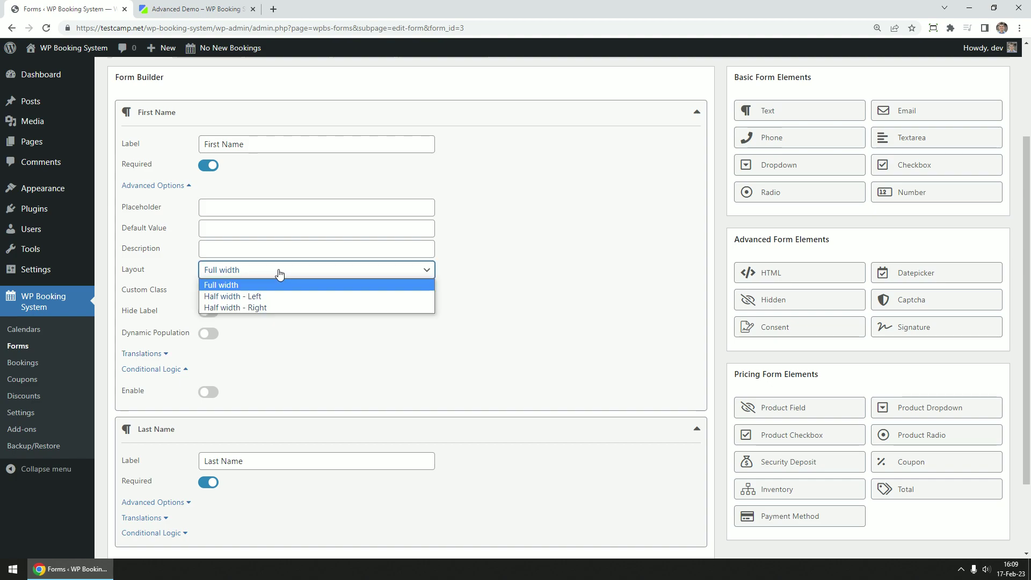
click(278, 296)
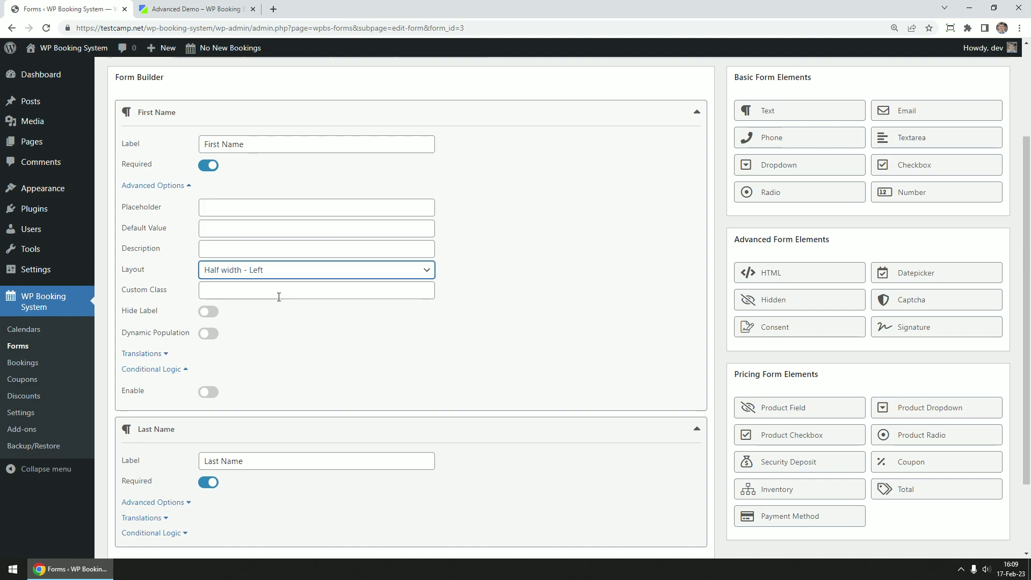
scroll(284, 462, down, 1)
click(177, 448)
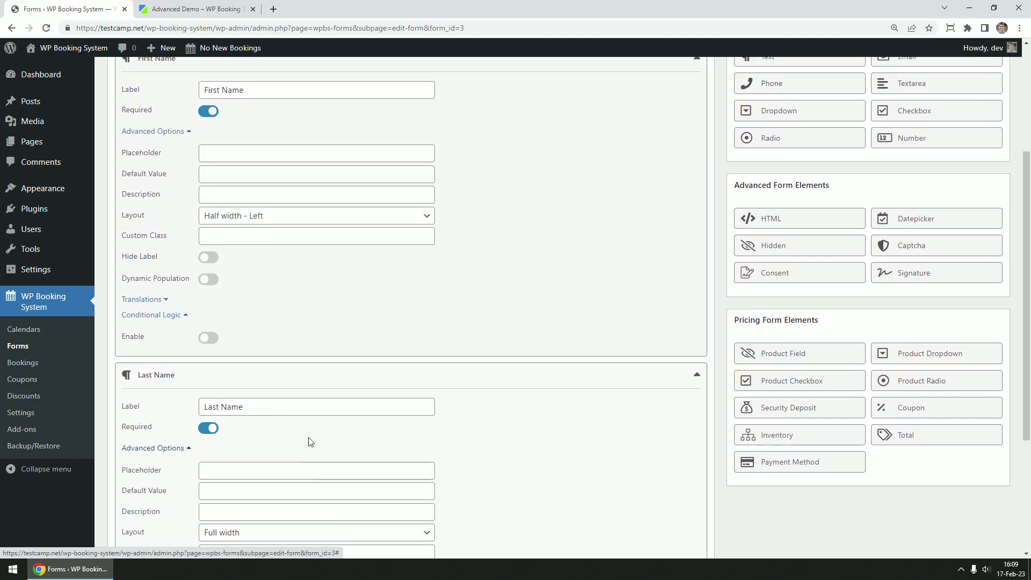
scroll(268, 429, down, 2)
click(266, 425)
click(258, 463)
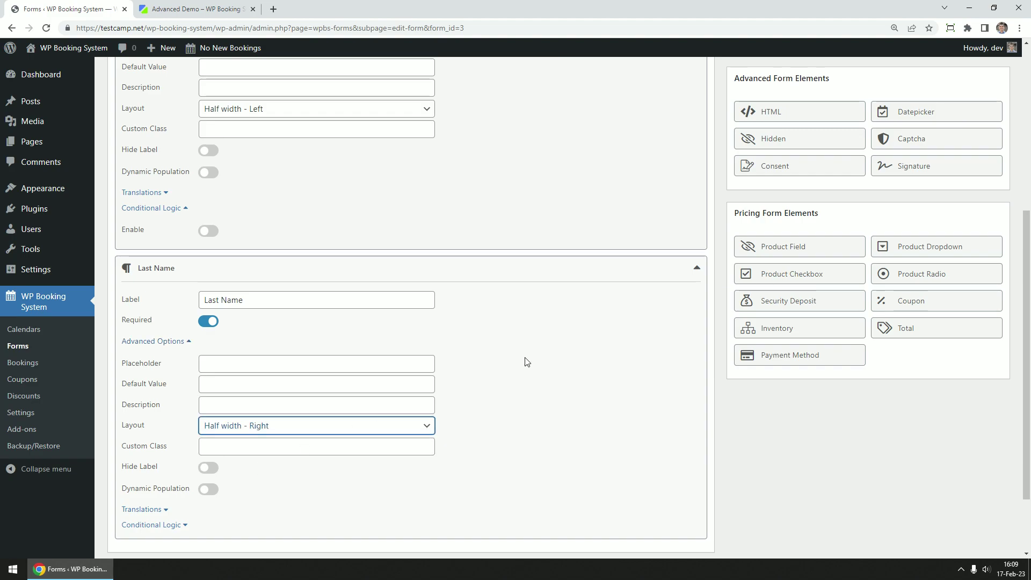
scroll(557, 398, down, 1)
scroll(517, 450, down, 1)
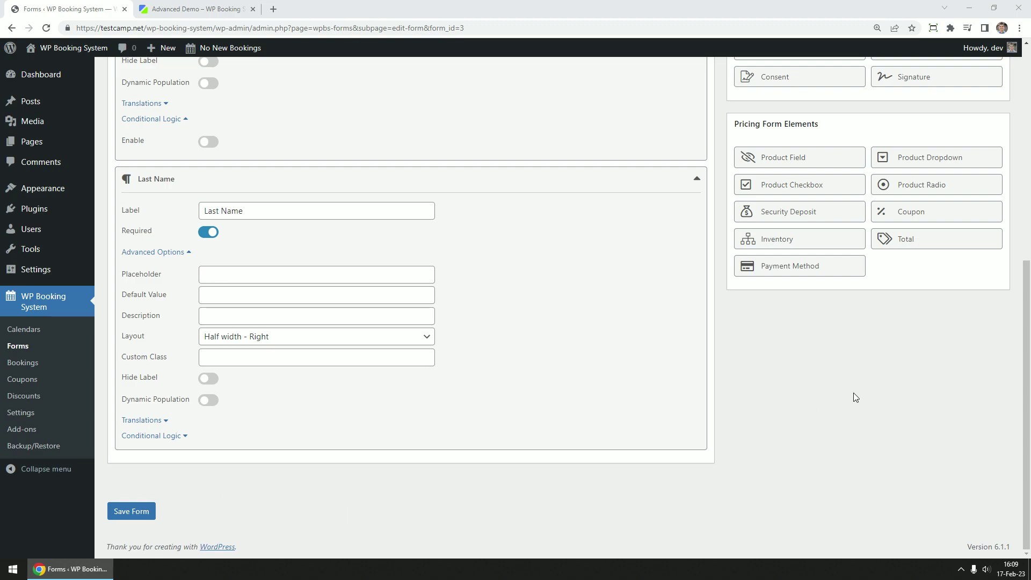
scroll(853, 392, up, 4)
scroll(858, 190, up, 2)
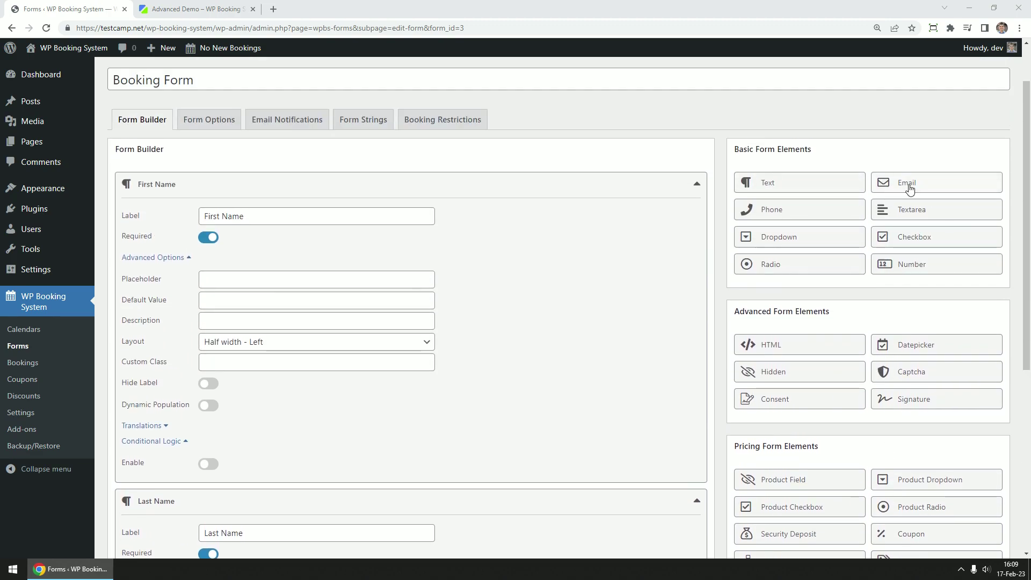
Add a required Email Address field described 'Please double check that the email is correct.'
click(915, 184)
click(209, 278)
text(Em)
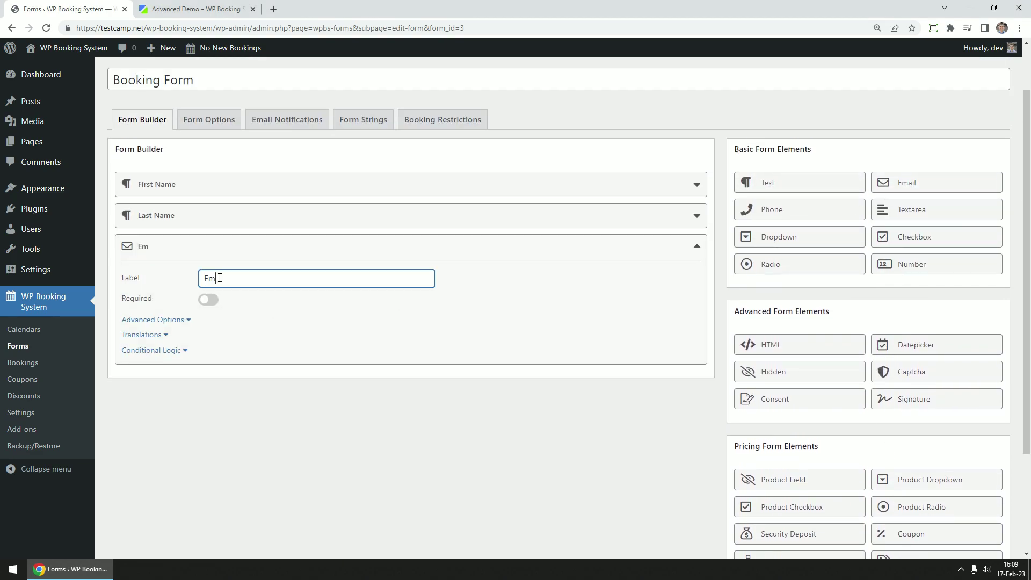
text(ail Address)
click(208, 300)
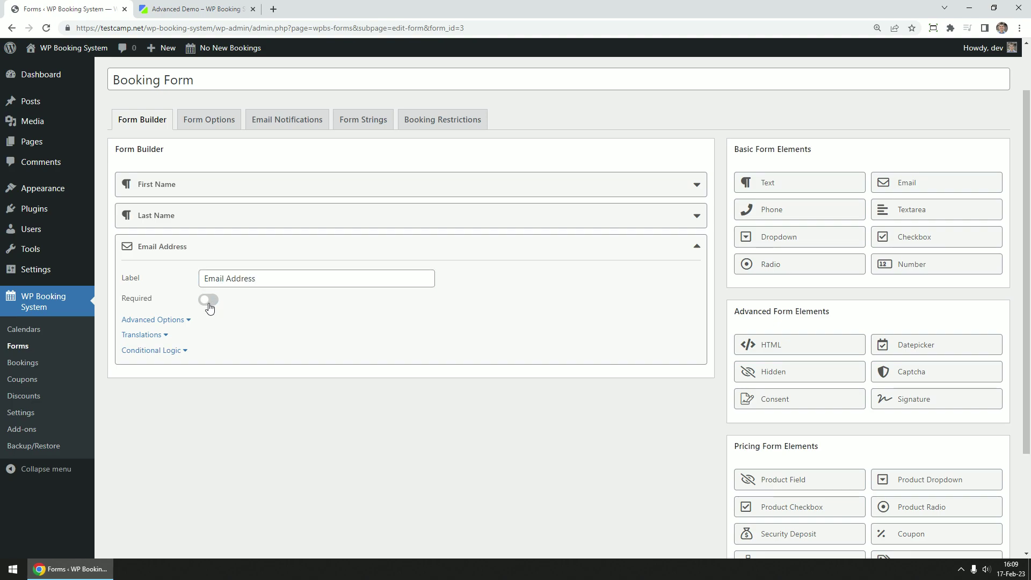
click(171, 320)
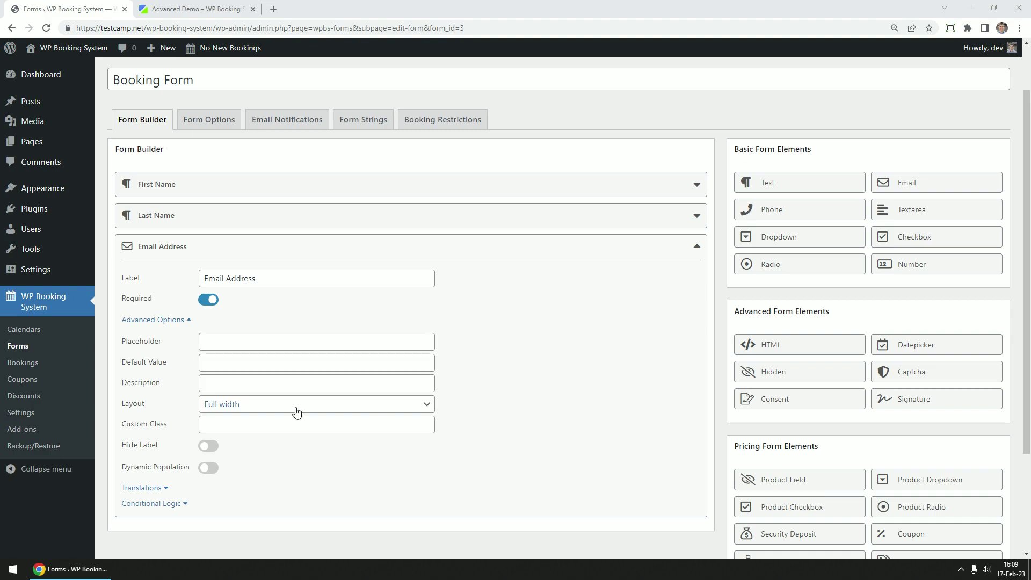
click(220, 380)
text(Please double check that the email is correct.)
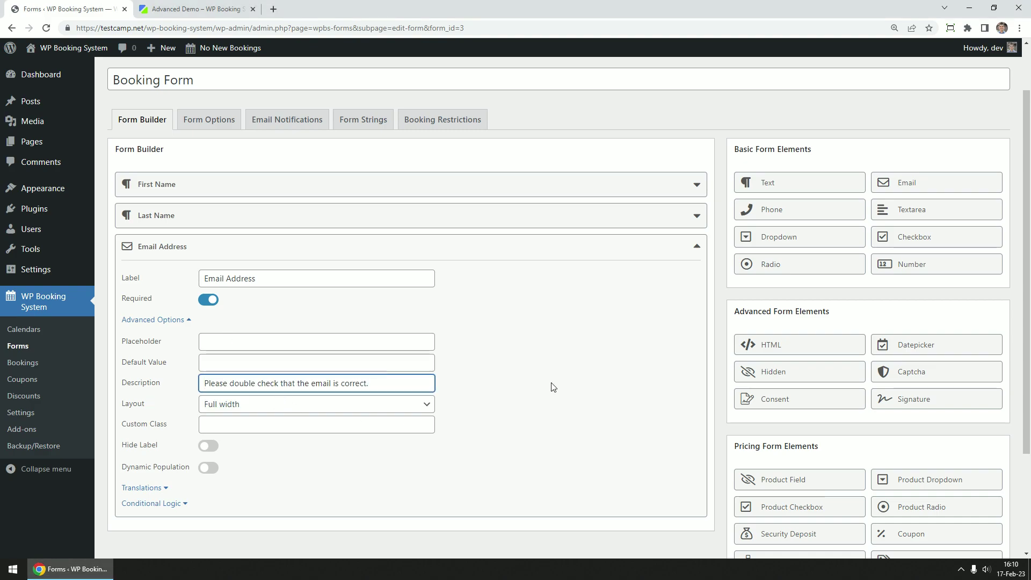
scroll(500, 441, down, 3)
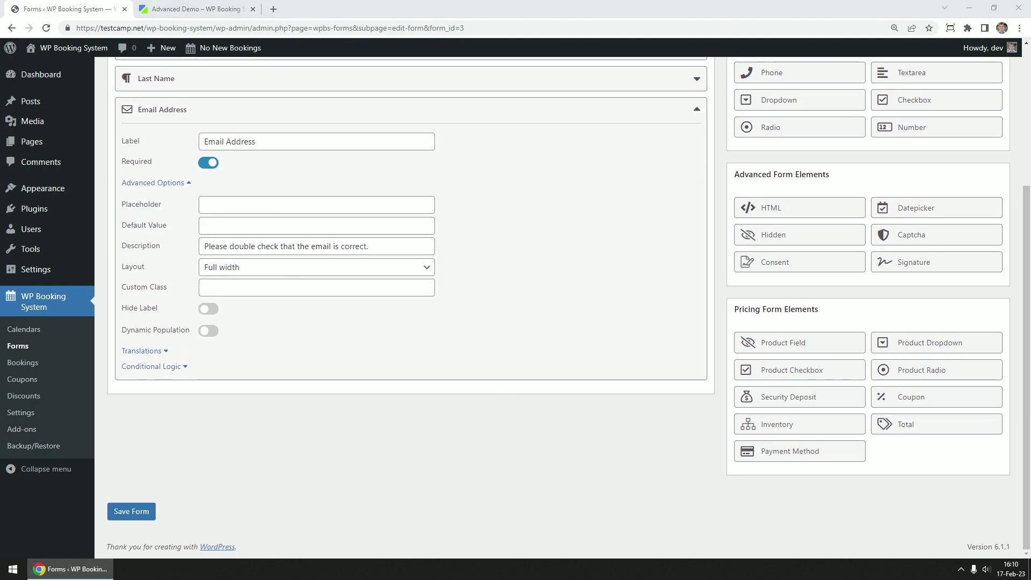
Add a phone field labelled Phone Number
scroll(766, 368, up, 1)
click(786, 129)
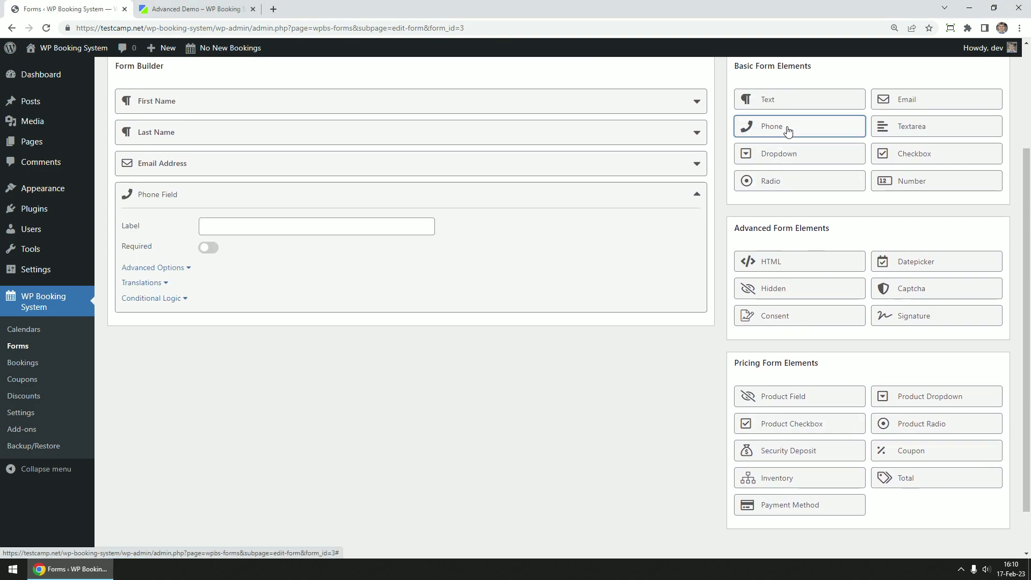
click(247, 224)
text(Phone)
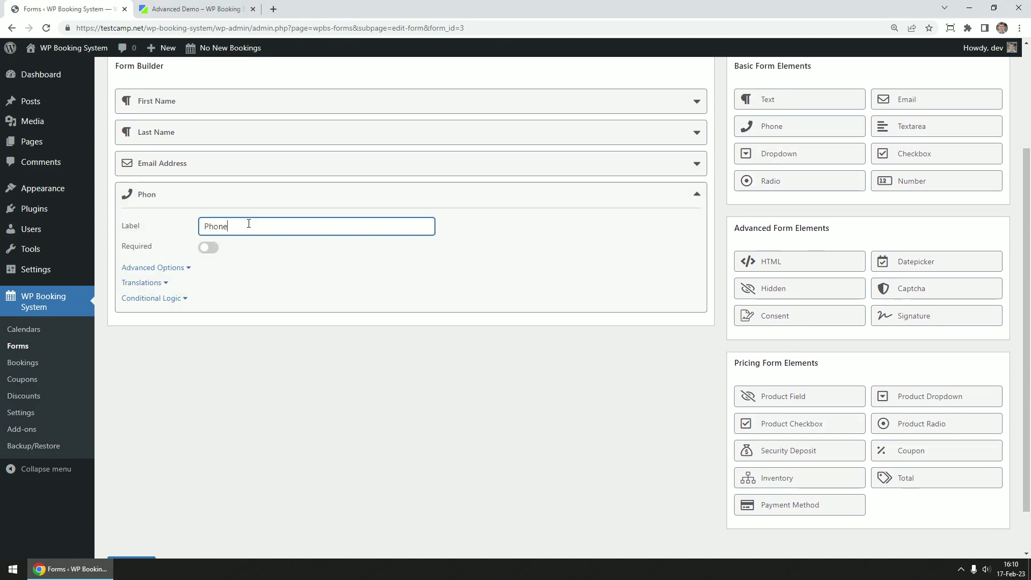
text( Number)
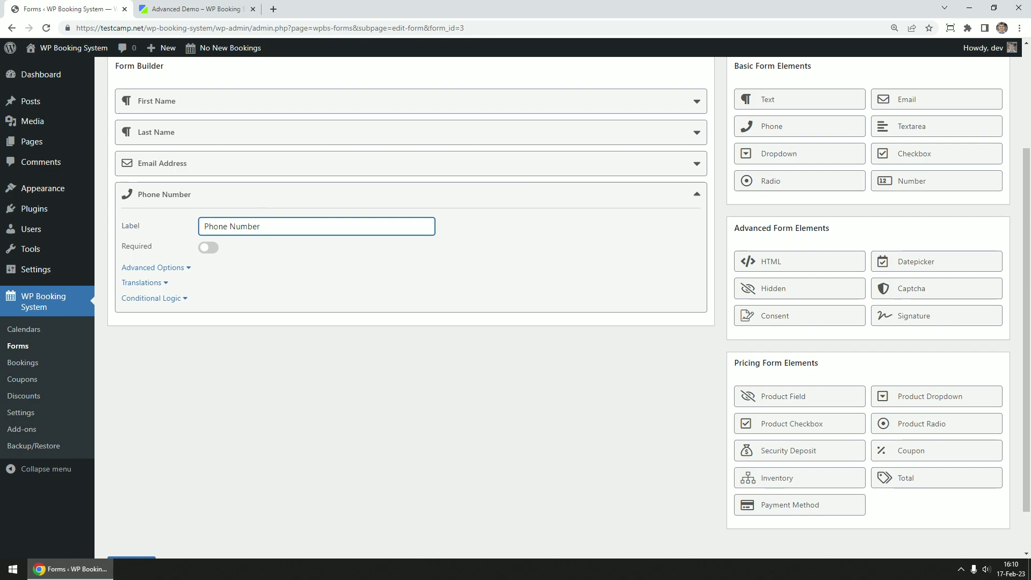
Put an HTML field at the top of the form with the Personal Information h4 heading
click(803, 263)
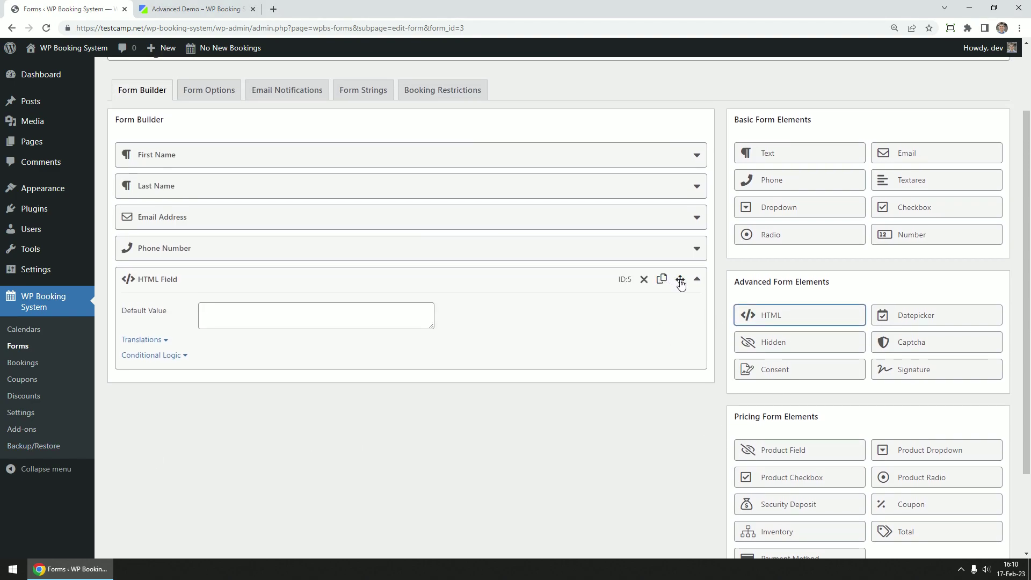
drag(680, 280, 677, 153)
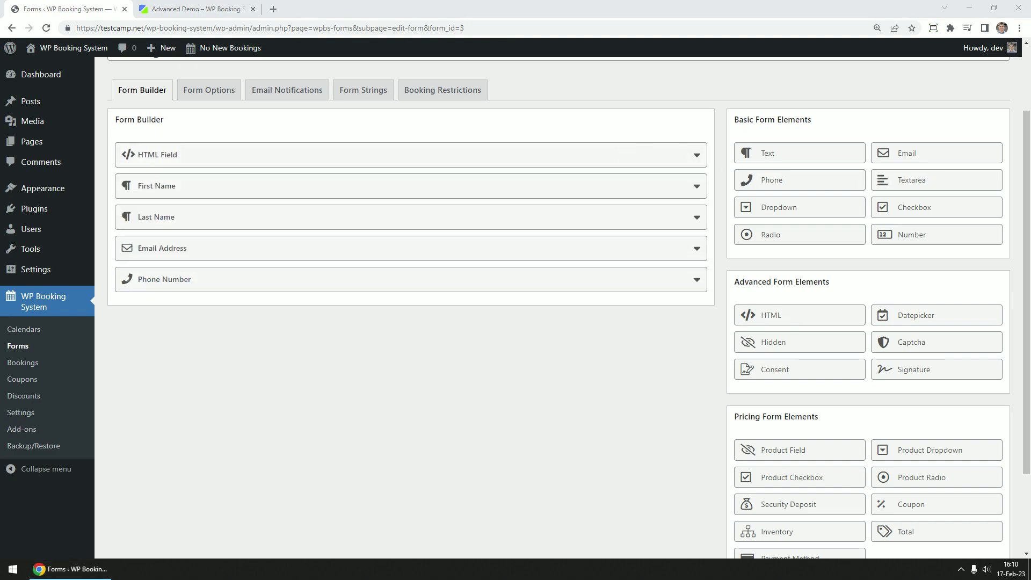
click(417, 161)
click(269, 191)
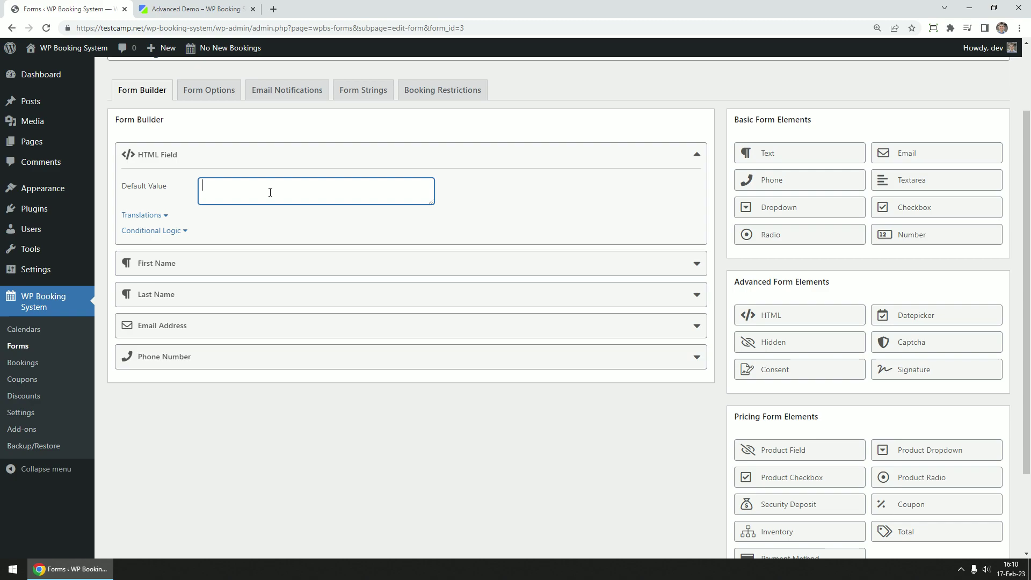
text(<h4>Personal Information</h4>)
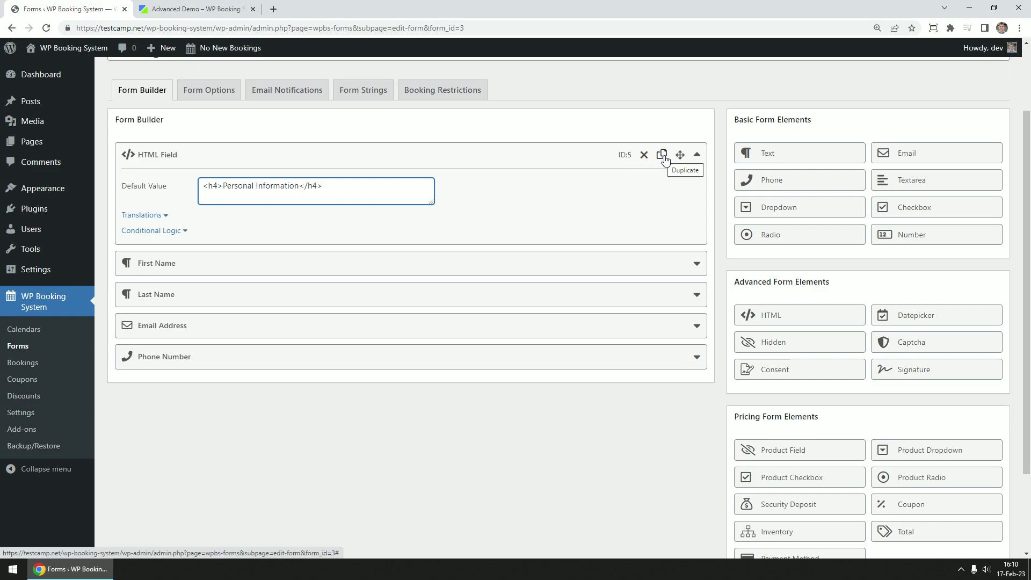
Duplicate that heading field and change its text to Booking Information
click(663, 156)
click(527, 315)
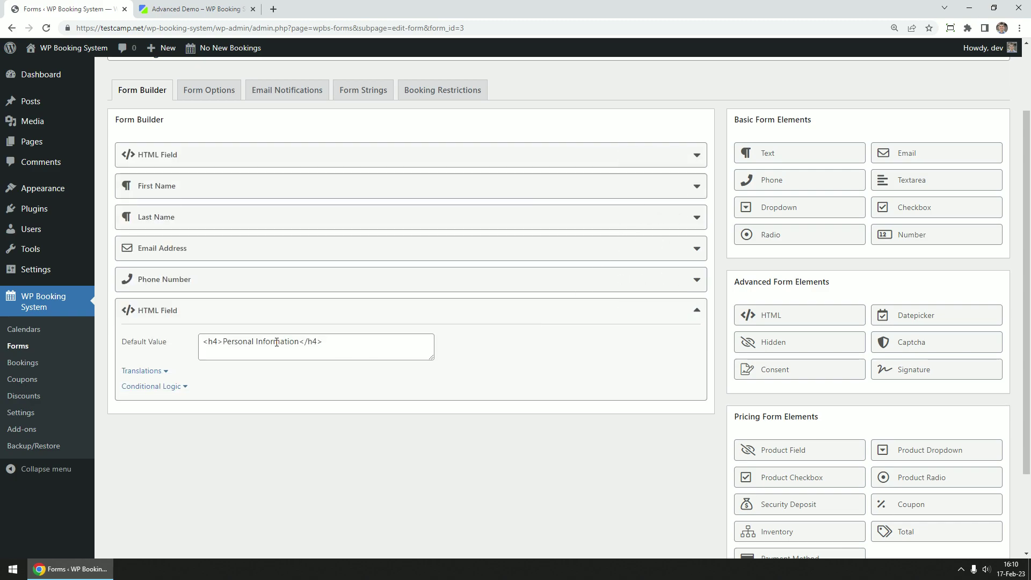
double_click(223, 341)
text(Booking)
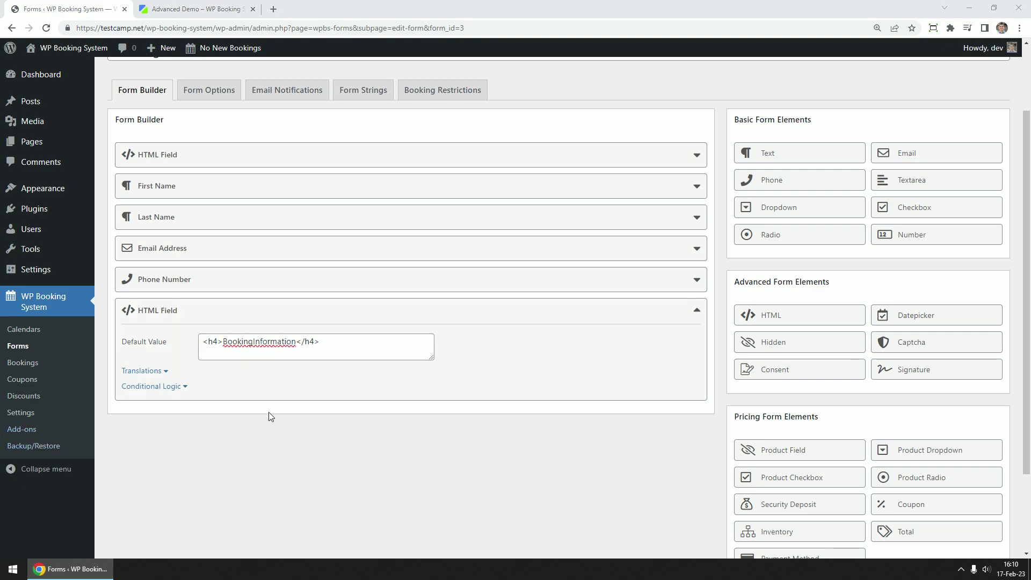
click(254, 343)
click(297, 445)
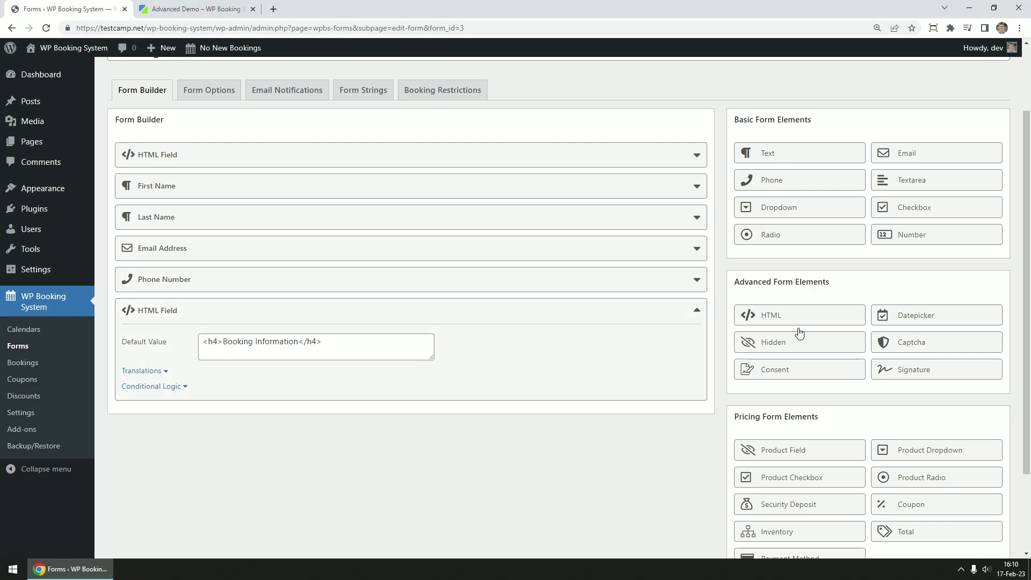
Add an 'Additional requests' textarea defaulting to 'We'll do our best to fulfill your requests.'
click(913, 180)
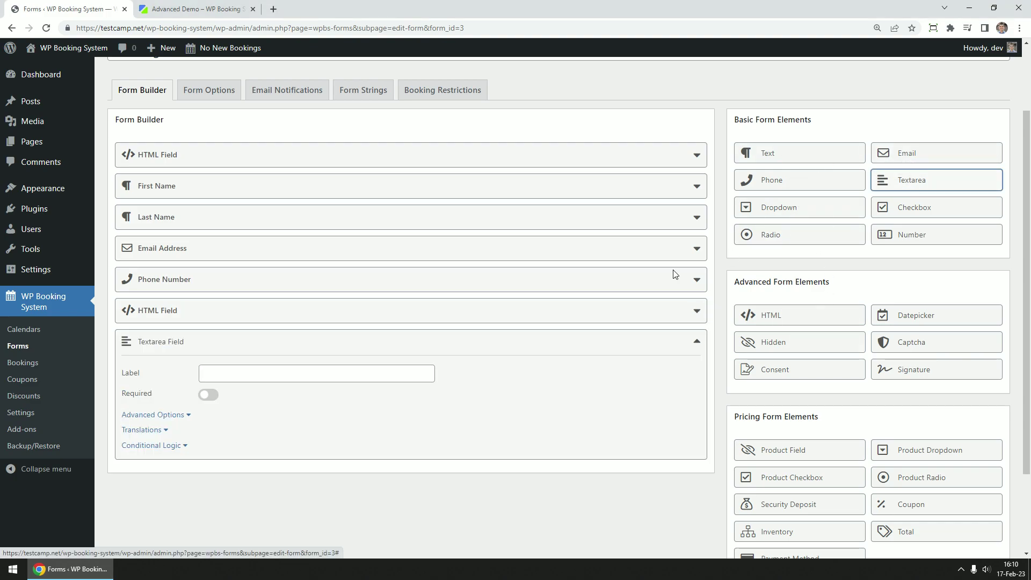
click(296, 371)
text(Additional)
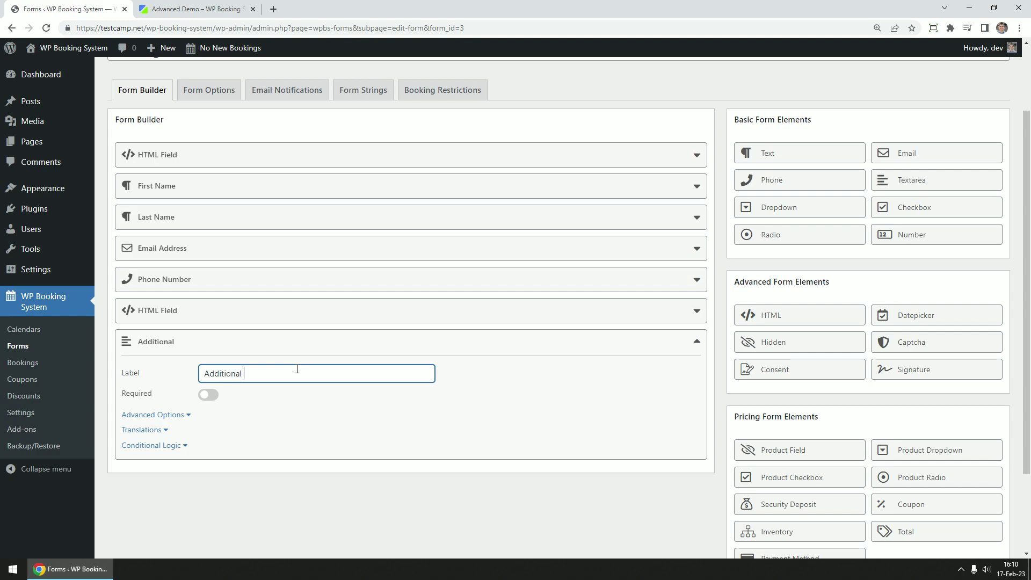
text( requests)
click(161, 416)
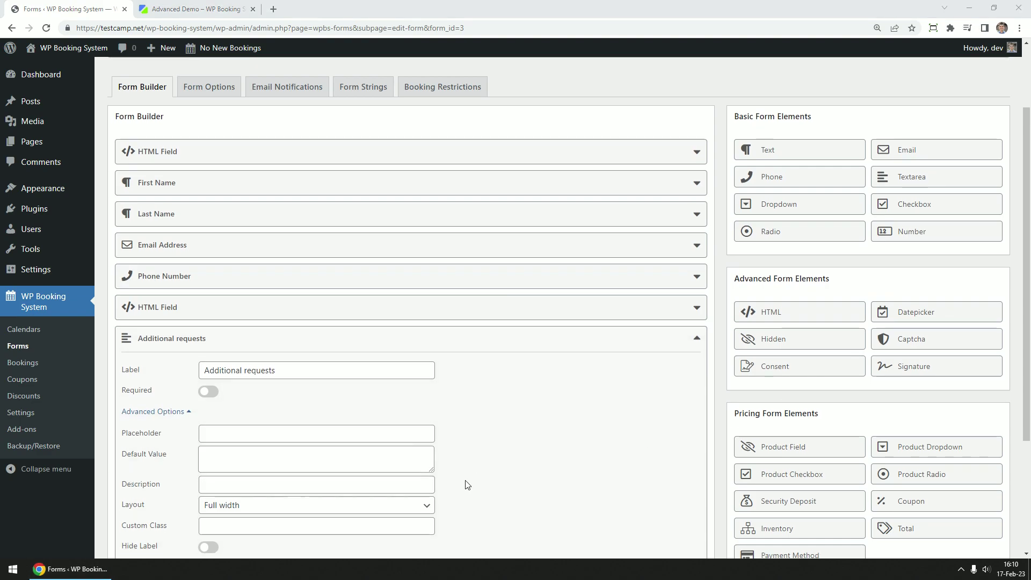
scroll(465, 483, down, 1)
click(221, 406)
text(We'll do our best to fulfill your requests.)
click(520, 391)
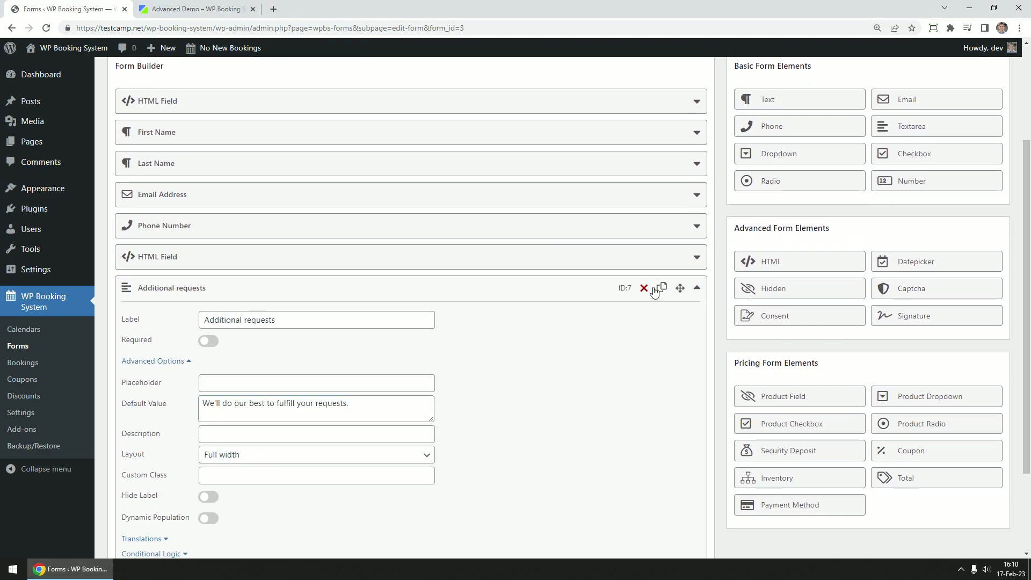
click(695, 289)
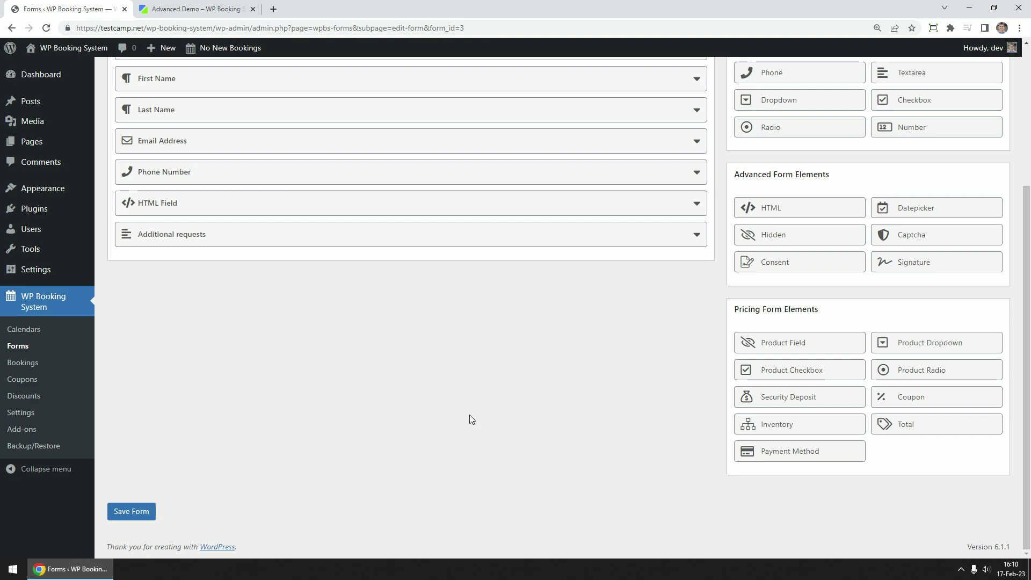
Add a 'Number of people' product dropdown with five option rows
click(980, 349)
click(303, 296)
text(Num)
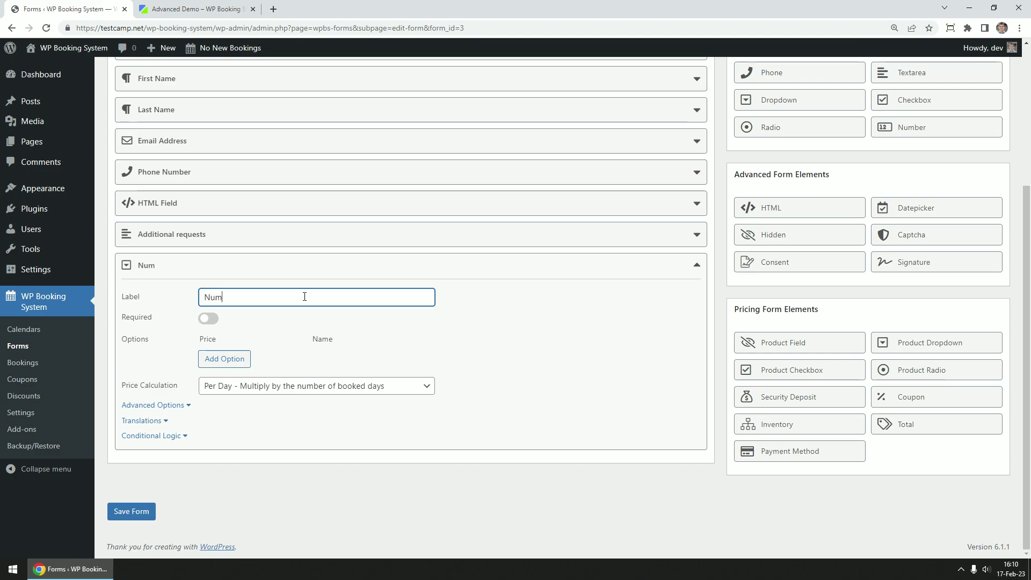
text(ber of poeople)
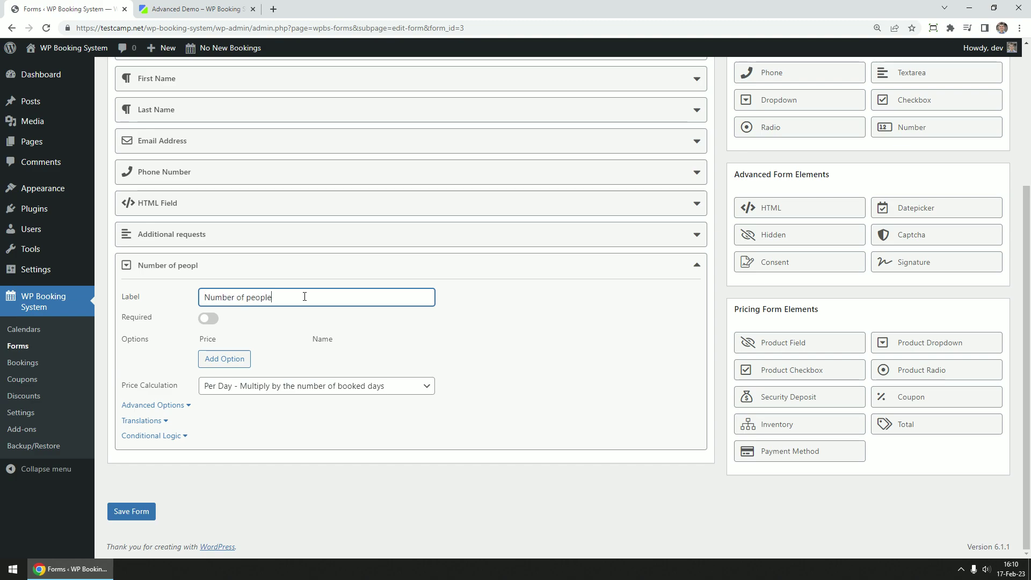
click(225, 359)
click(225, 378)
click(225, 396)
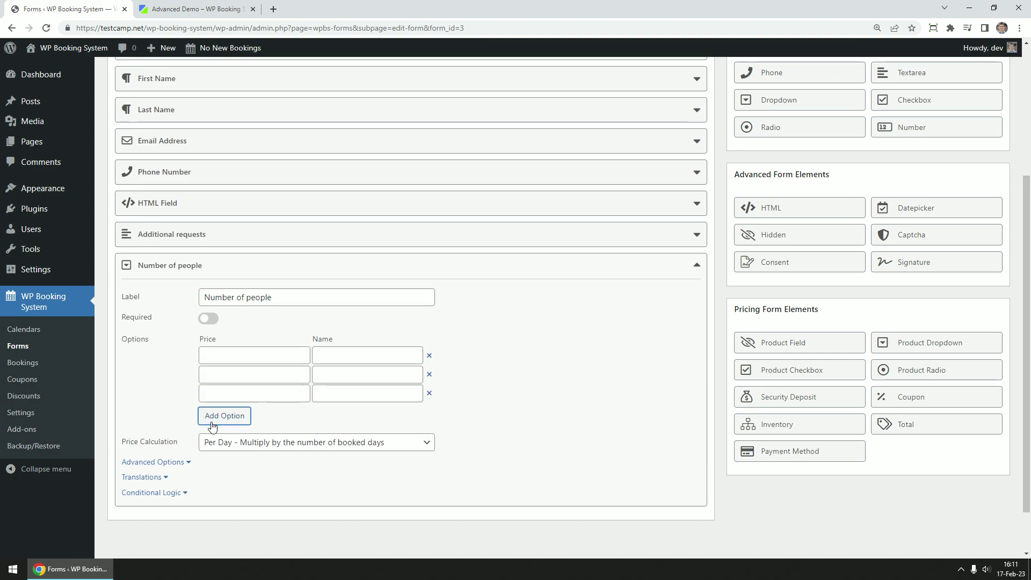
click(224, 415)
click(225, 434)
Name the five dropdown options 1, 2, 3, 4 and 5
click(344, 355)
text(1)
click(328, 374)
text(2)
click(326, 394)
text(3)
click(324, 412)
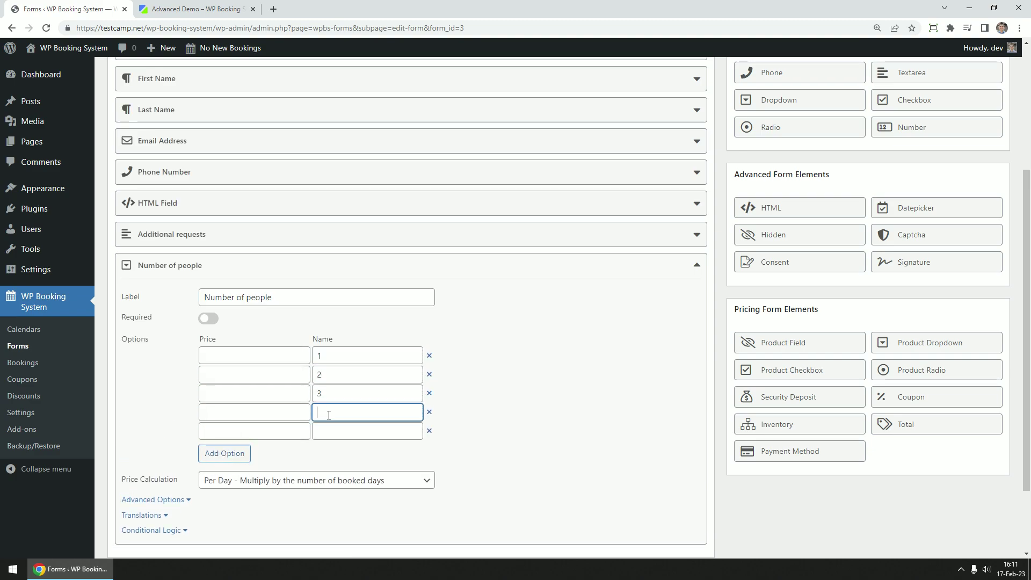
text(4)
click(324, 431)
text(5)
Price options 1–3 at 0, option 4 at 20 and option 5 at 40
click(234, 357)
text(0)
click(228, 375)
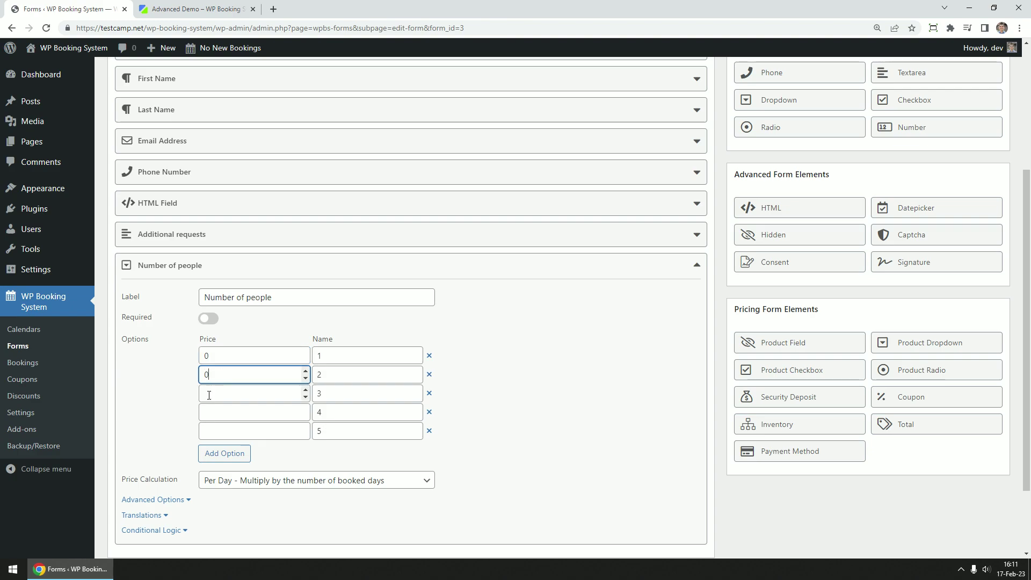
text(0)
click(225, 394)
text(0)
click(222, 412)
text(2)
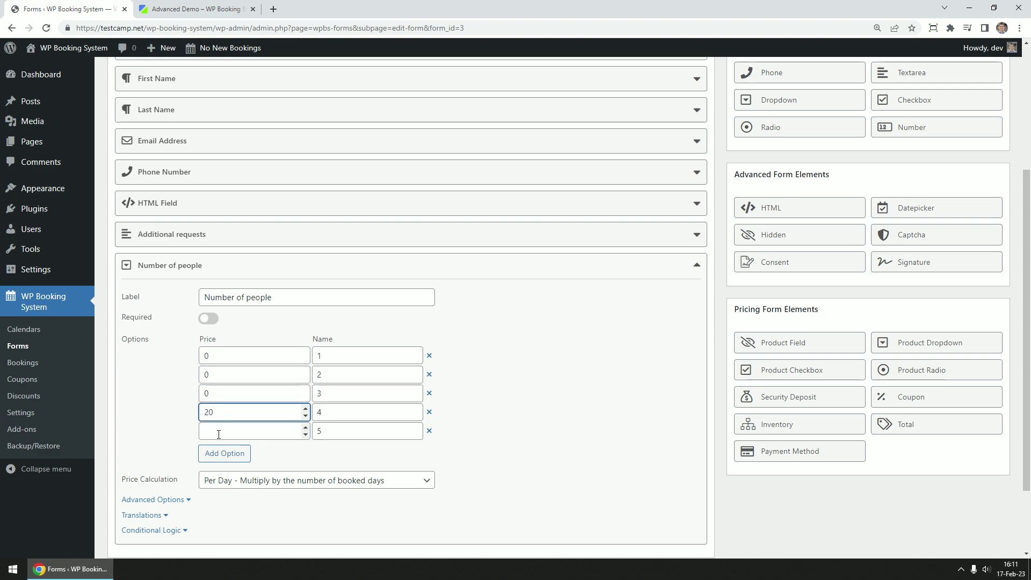
click(219, 434)
text(2)
key(BackSpace)
text(40)
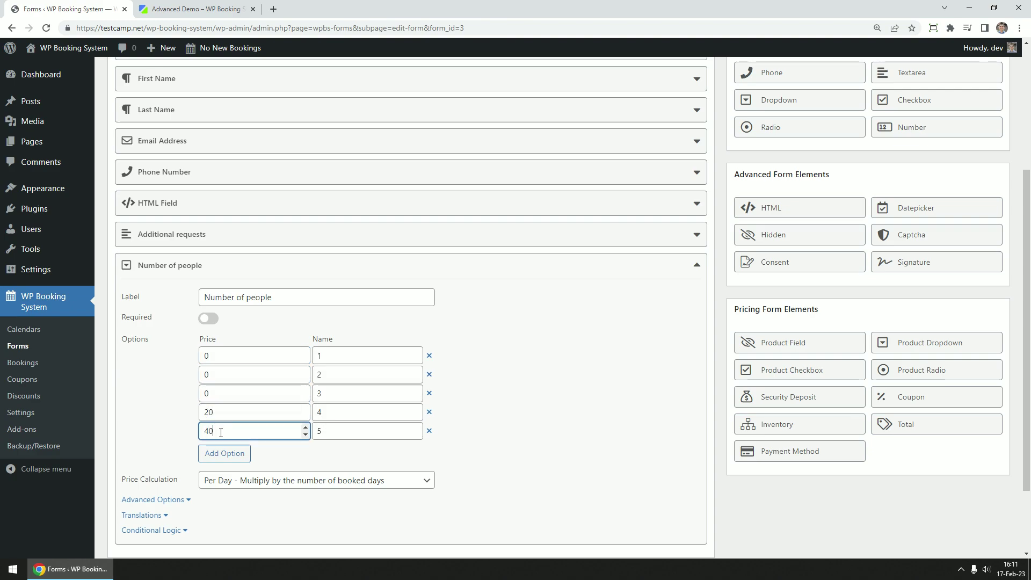
Keep per-day price calculation and add the 3-person capacity, $20-per-night extra bed description
scroll(550, 405, down, 3)
click(247, 385)
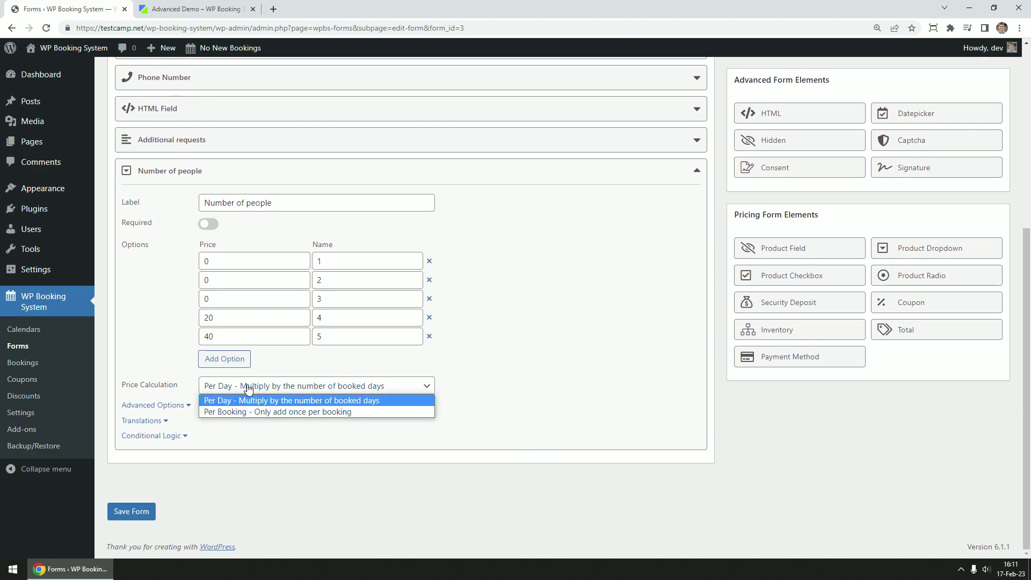
click(322, 400)
click(172, 406)
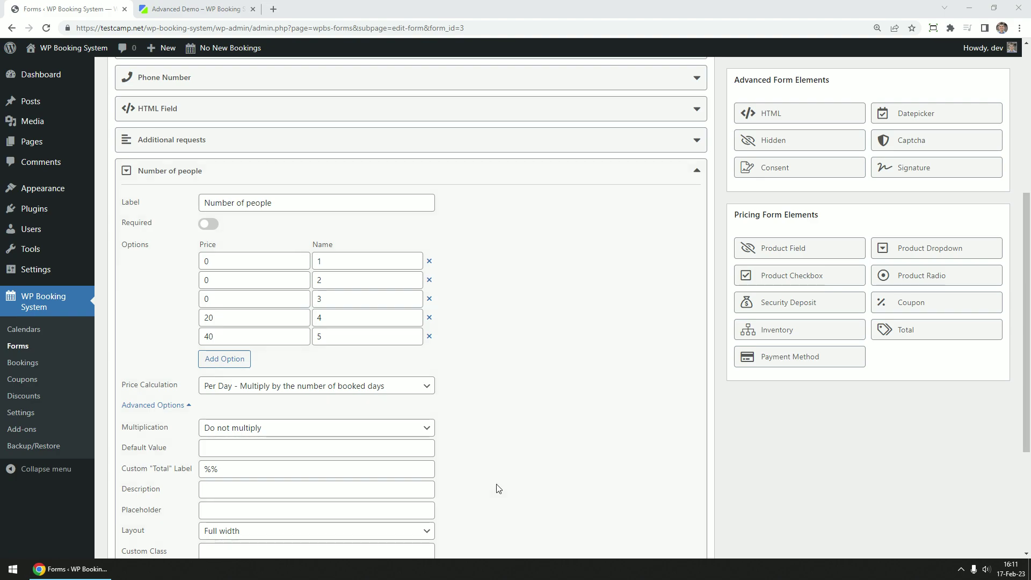
click(226, 490)
key(ctrl+v)
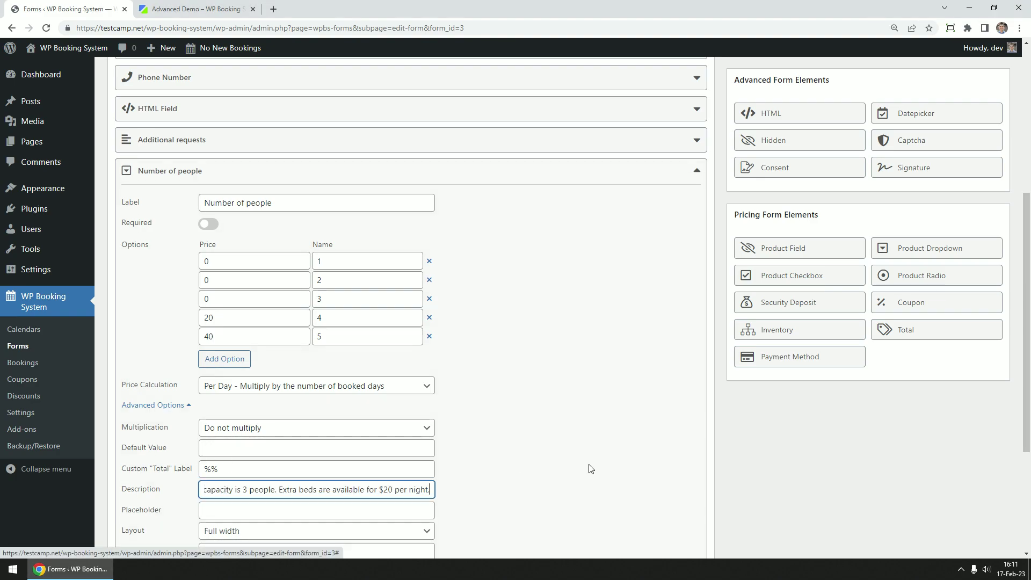
key(shift+Tab)
Make the Number of people field required
scroll(574, 459, down, 3)
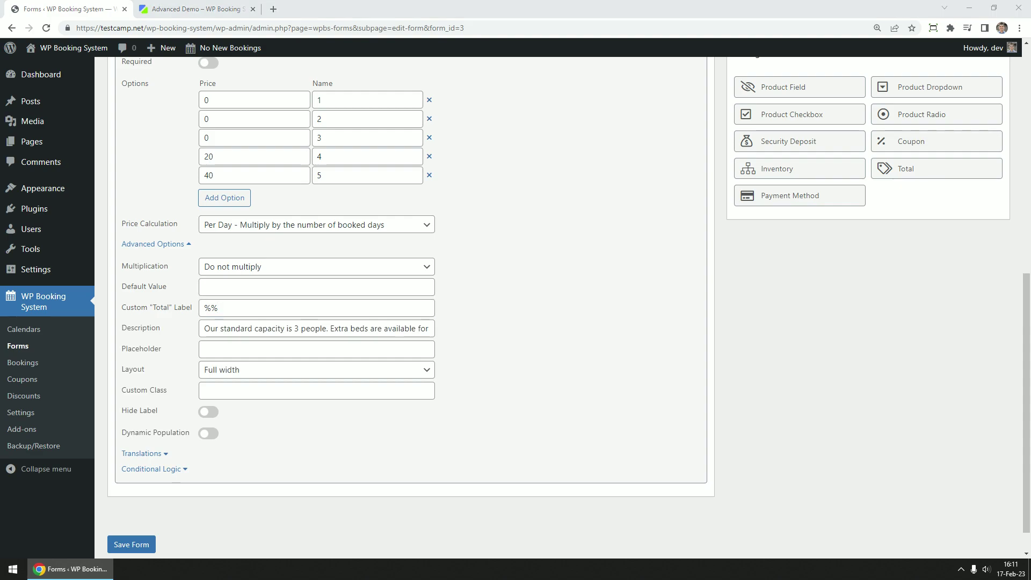
scroll(811, 349, up, 1)
scroll(587, 285, up, 1)
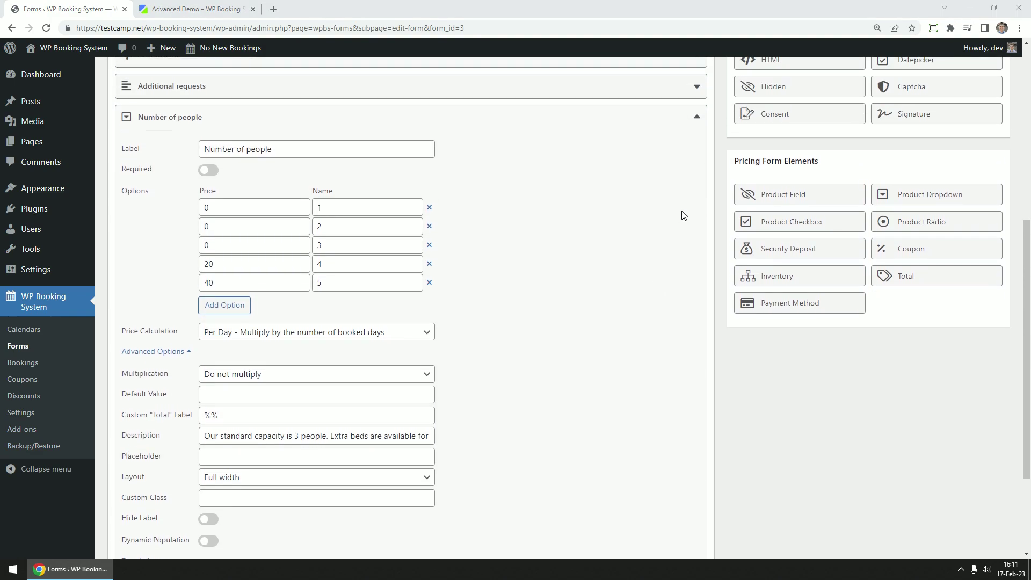
click(209, 169)
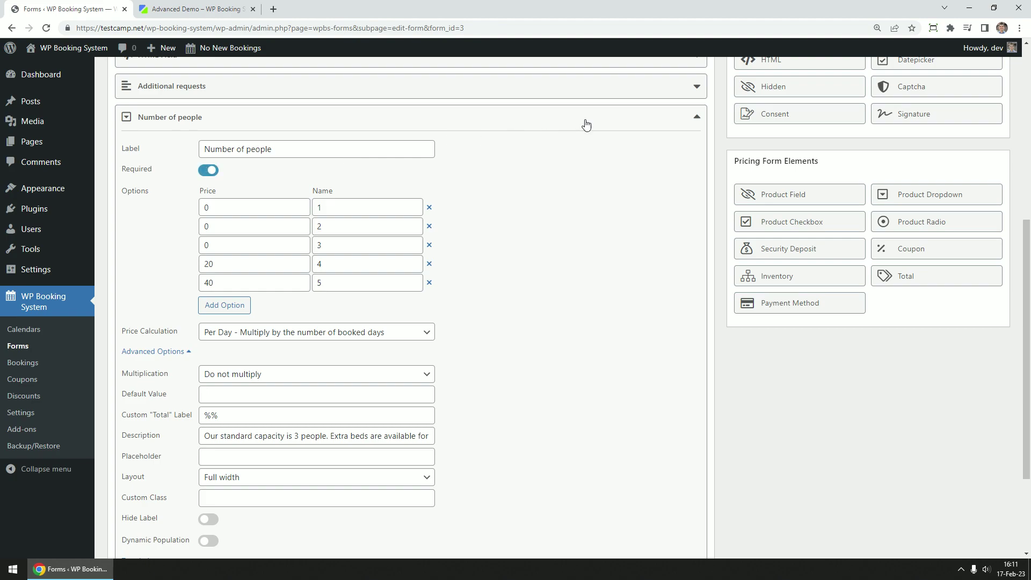
Add an 'Extras' product checkbox field with a Swimming pool access option
click(697, 117)
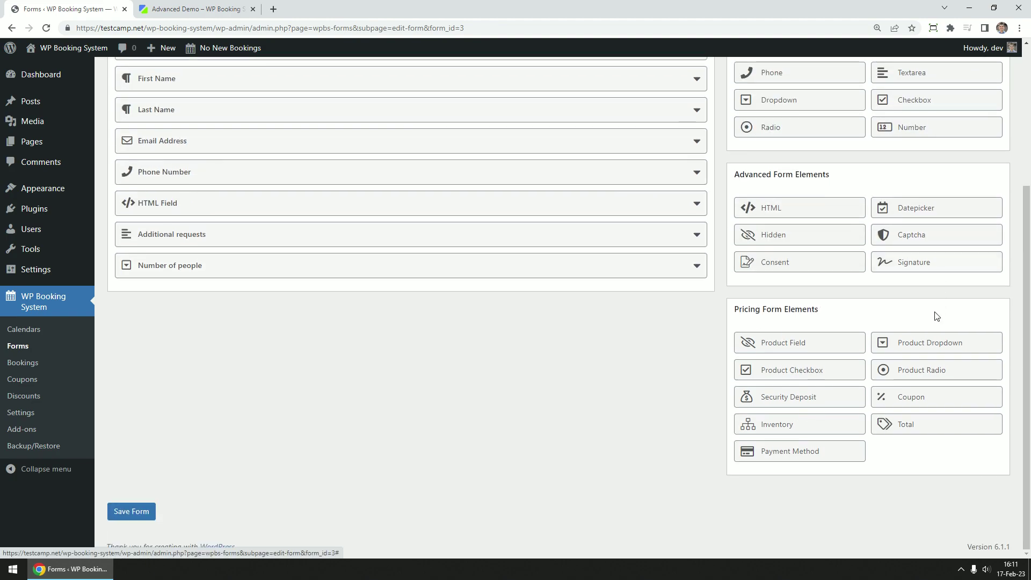
click(819, 370)
click(267, 330)
text(Extras)
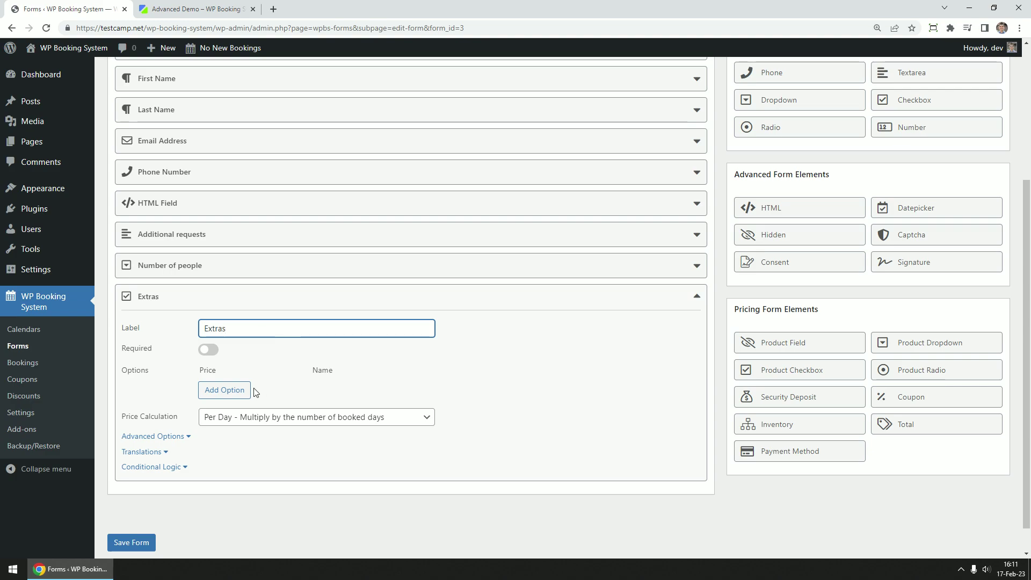
click(248, 391)
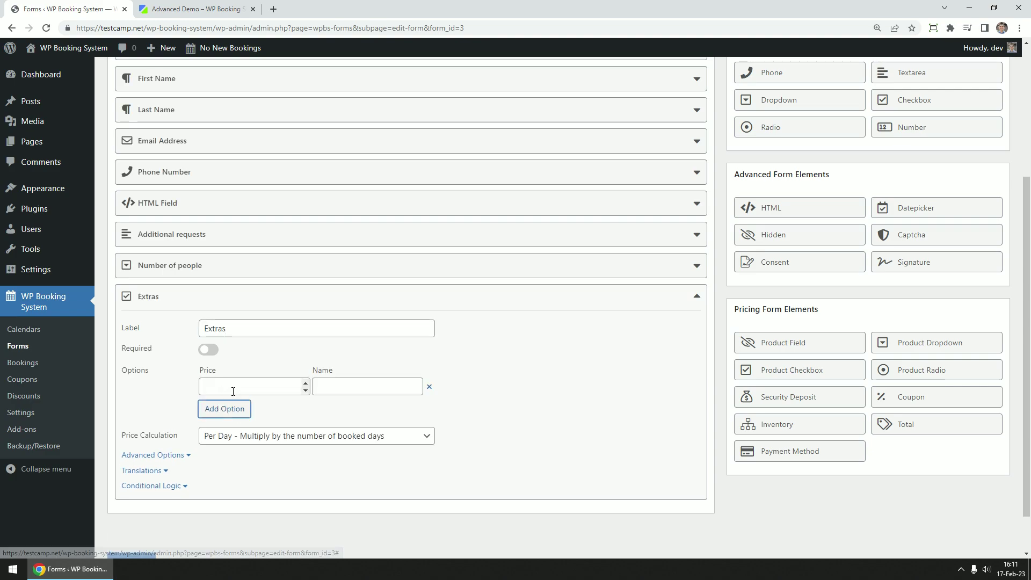
click(357, 387)
text(Swimmi)
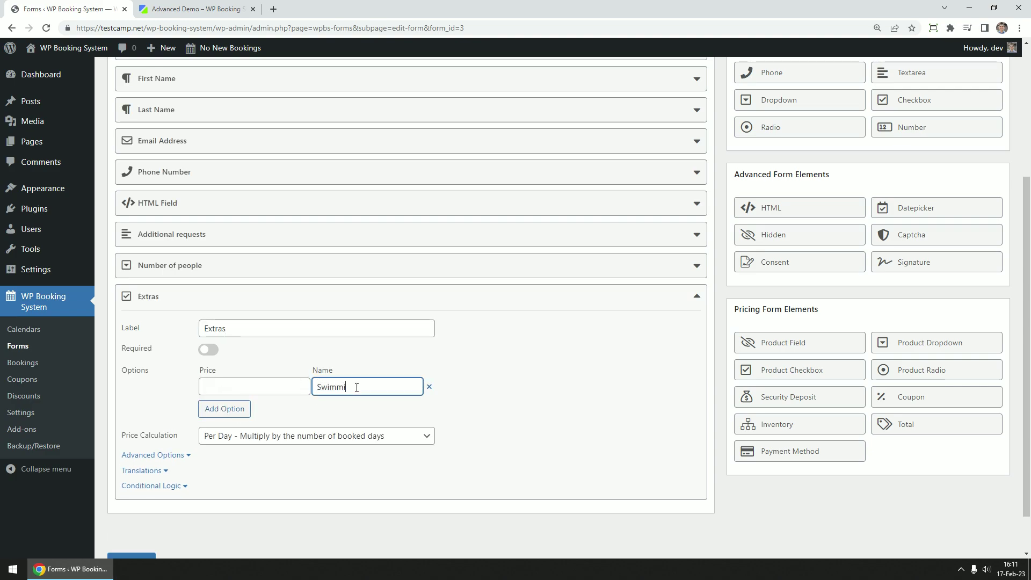
text(ng pool access)
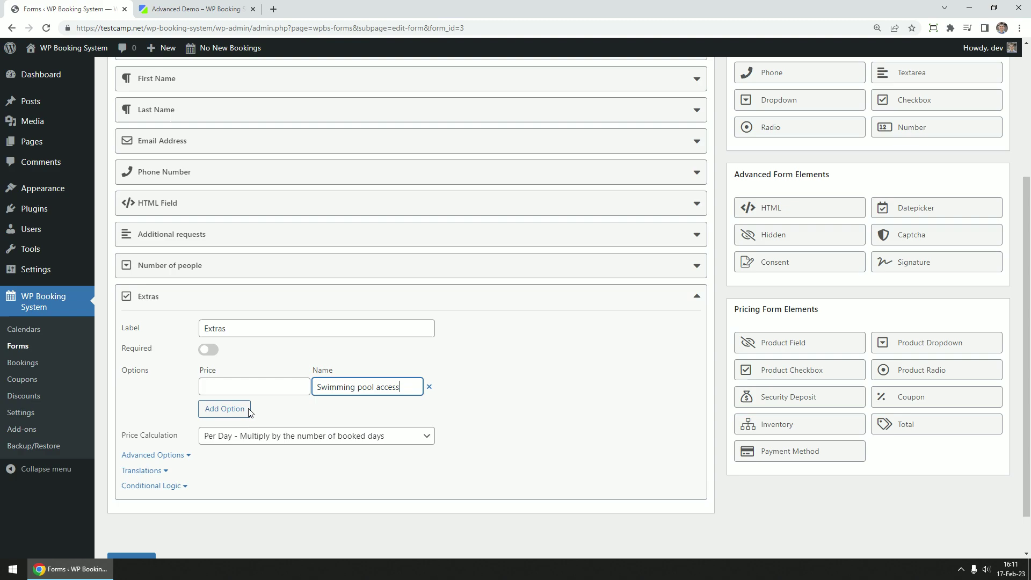
Add a Gym Access option, pricing Swimming pool access at 50 and Gym Access at 30
click(224, 409)
click(226, 387)
text(50)
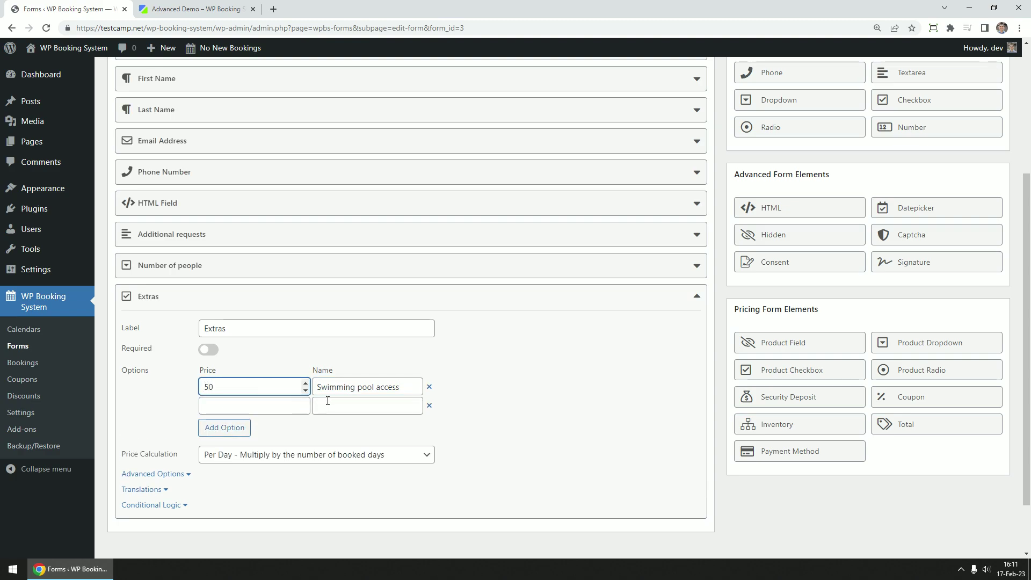
click(269, 406)
text(30)
click(344, 408)
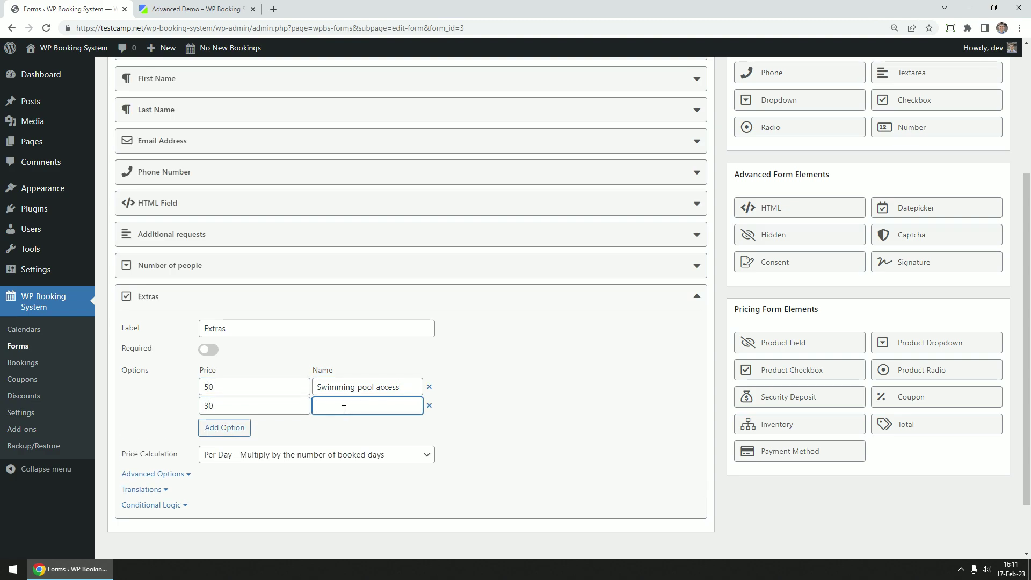
text(Gym Access)
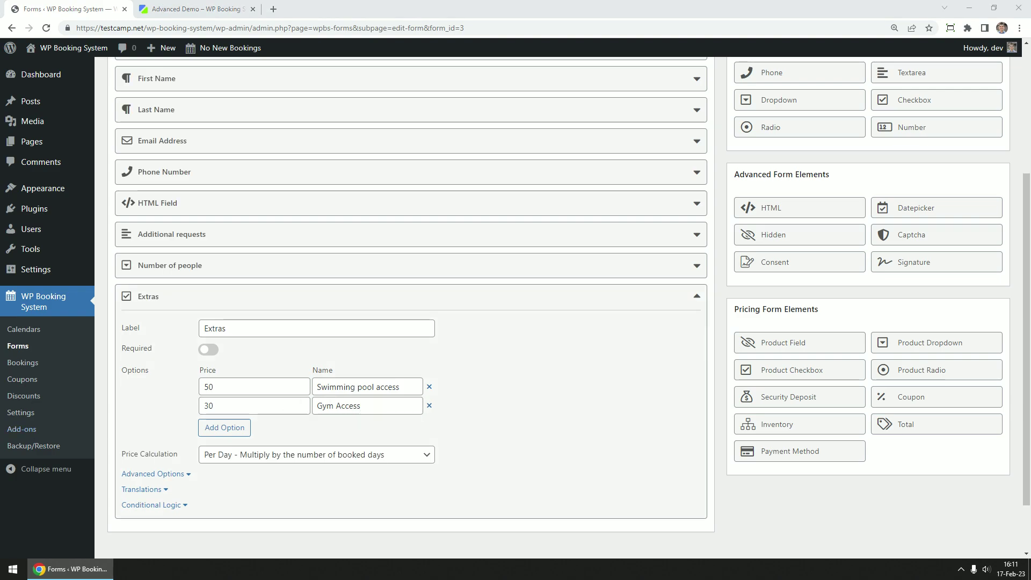
scroll(824, 436, down, 1)
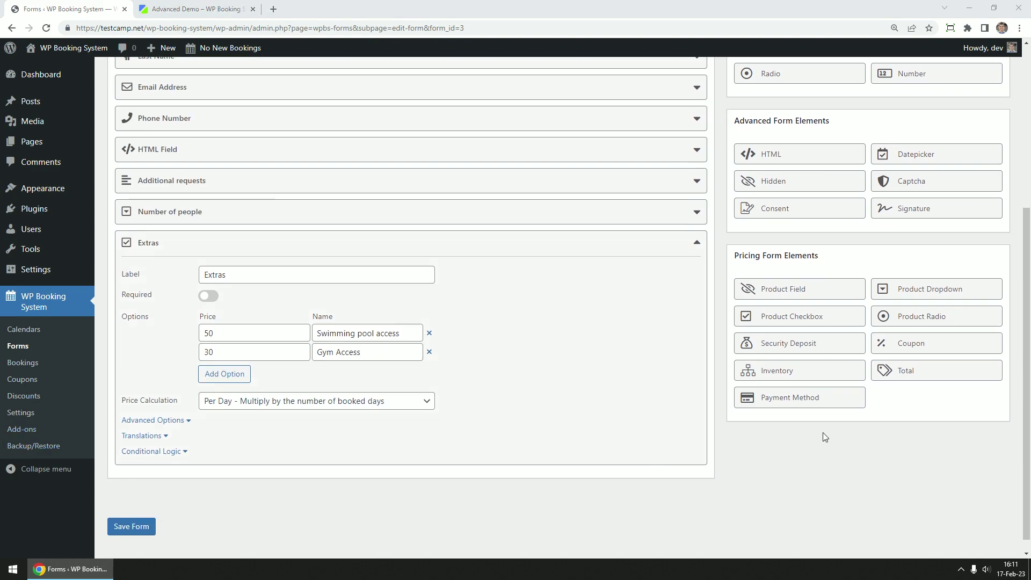
click(697, 242)
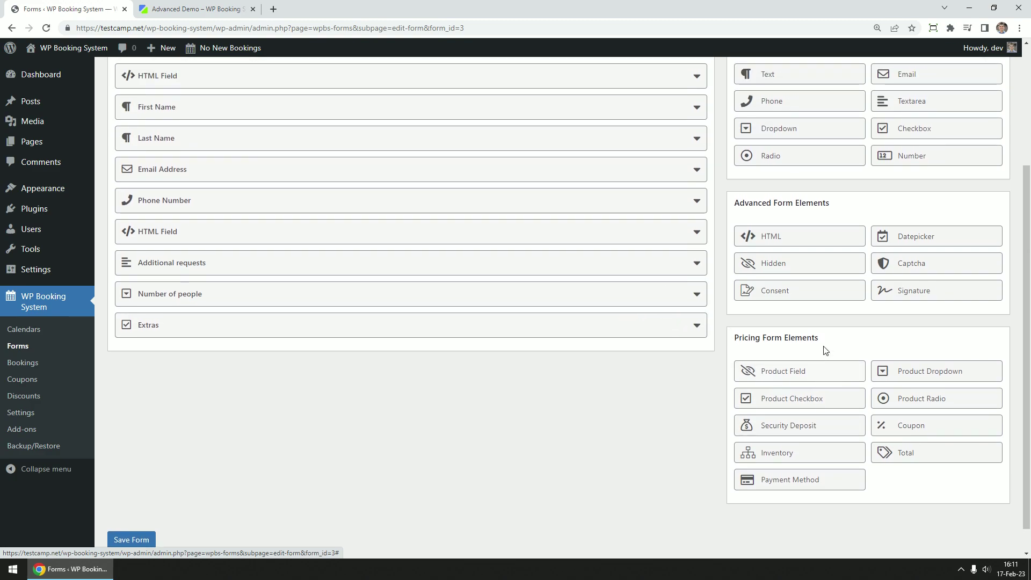
Add a Product Radio field labelled 'Parking' with two options
click(927, 372)
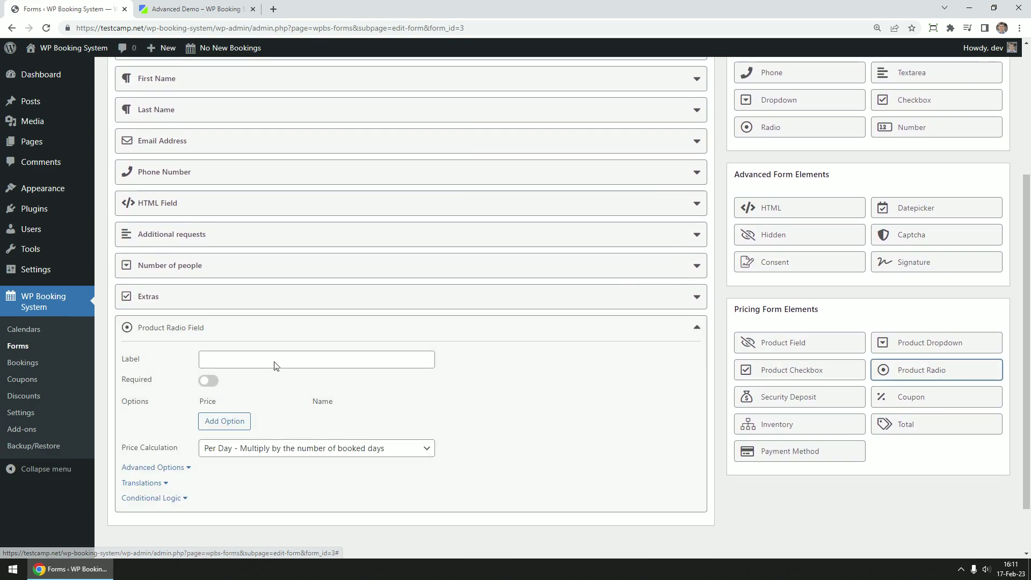
click(292, 359)
text(Parking)
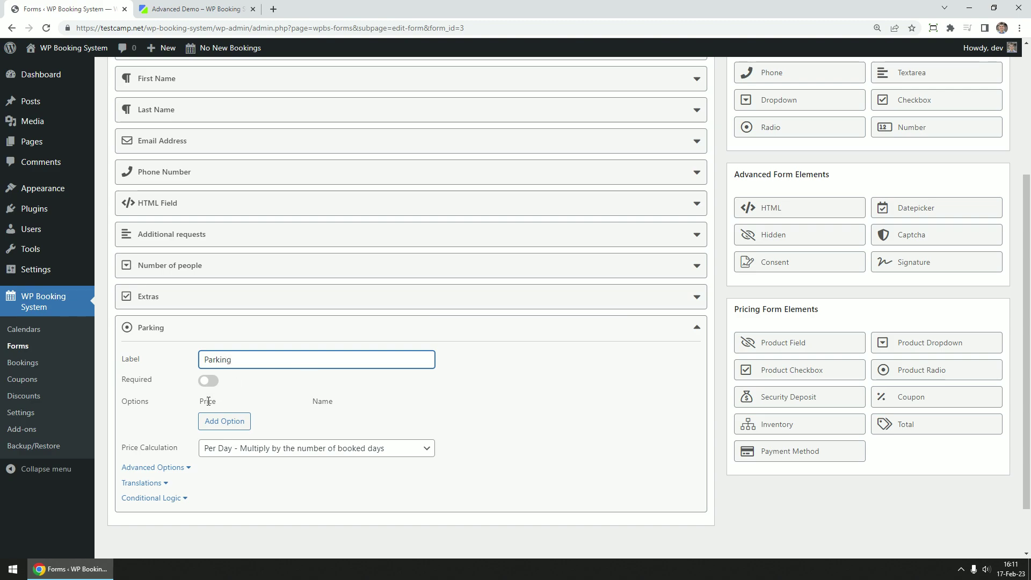
click(226, 422)
click(230, 438)
Name the Parking options Yes and No, priced 75 and 0
click(346, 418)
text(Y)
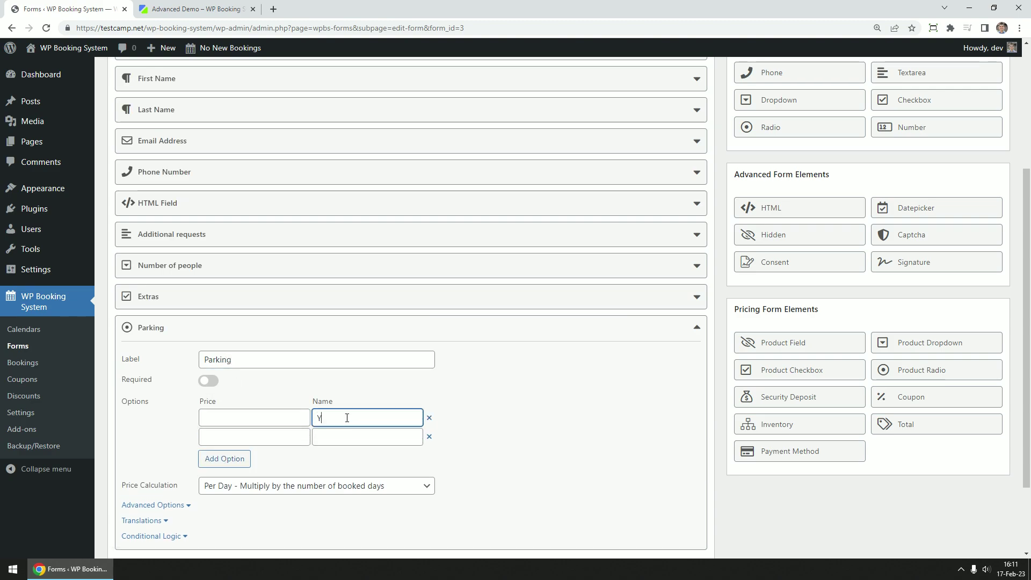
text(es)
click(342, 434)
text(No)
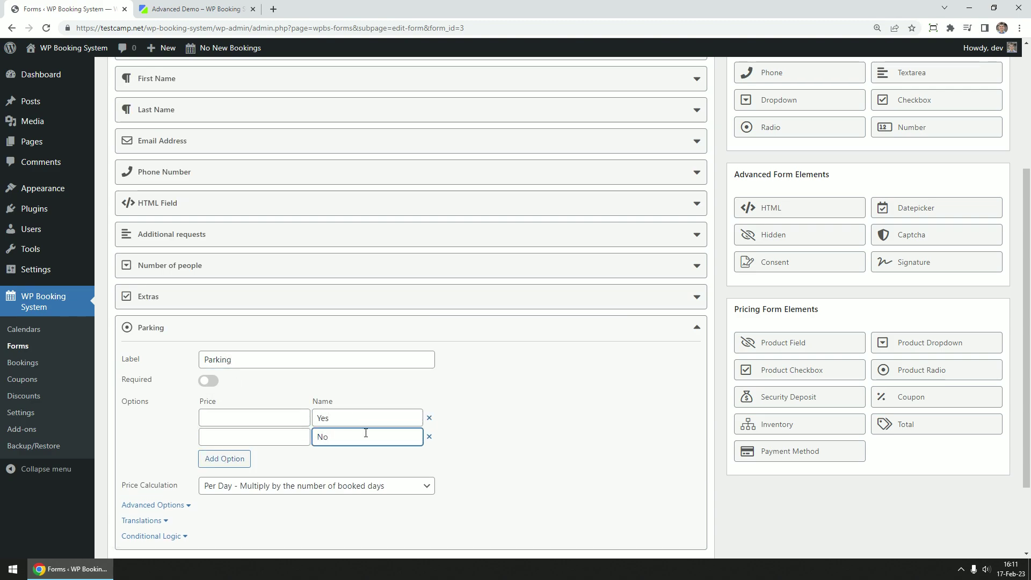
click(259, 417)
text(75)
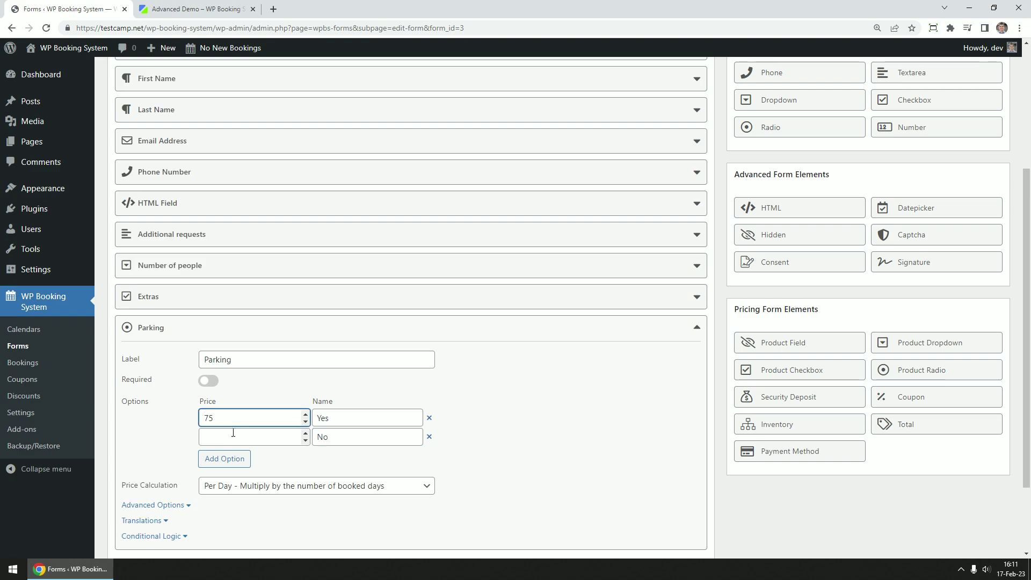
click(233, 433)
text(0)
scroll(691, 396, down, 2)
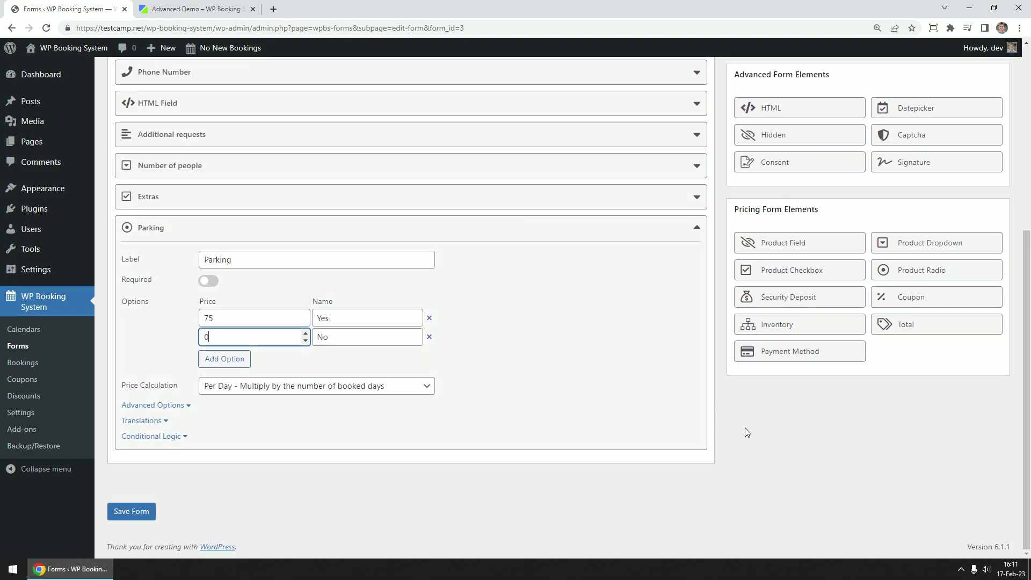
scroll(837, 330, up, 3)
scroll(821, 268, up, 2)
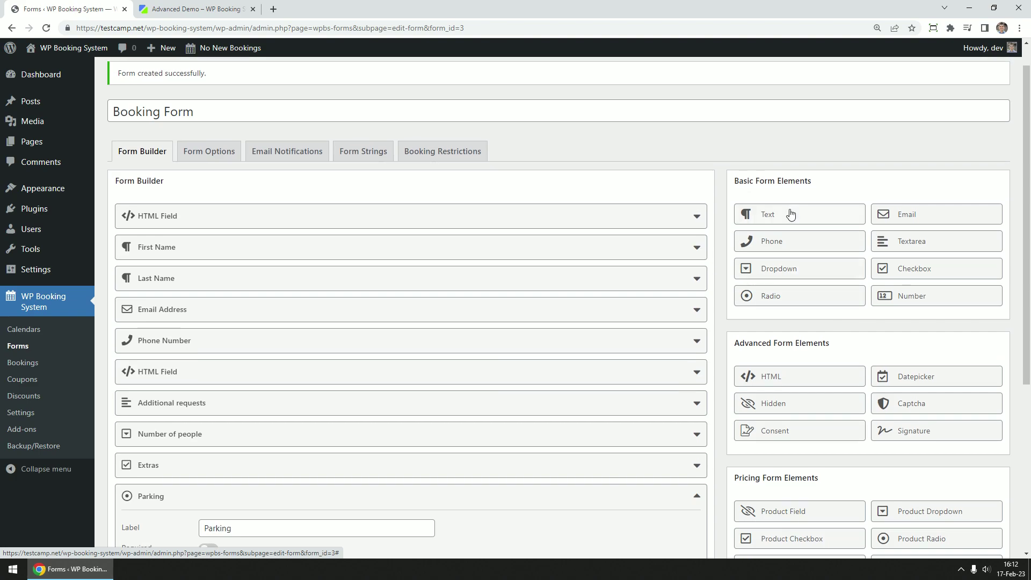
Add a Text field labelled 'Vehicle registration plate number'
click(791, 214)
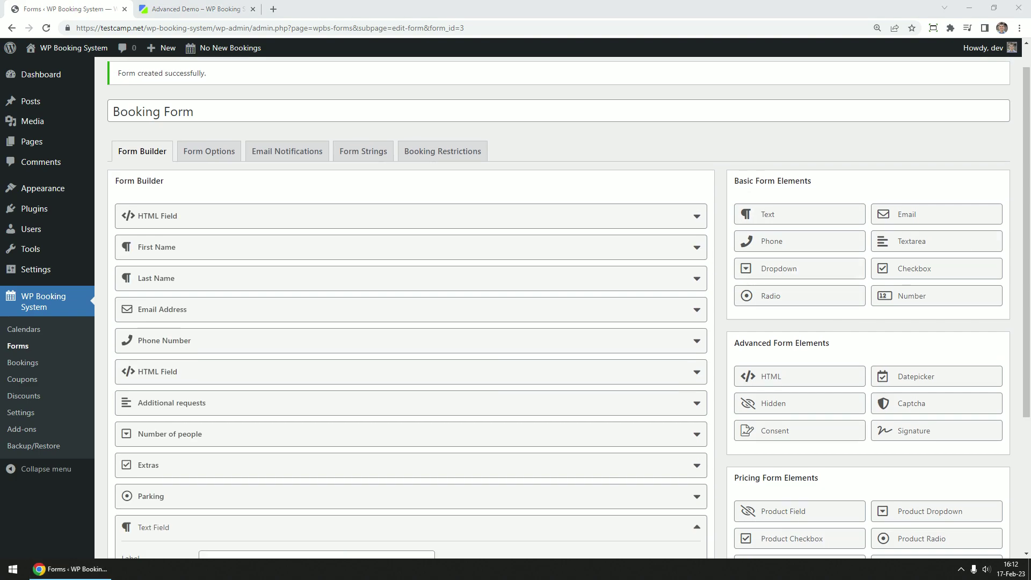
scroll(981, 285, down, 4)
click(307, 361)
text(Vehicle registration plate number)
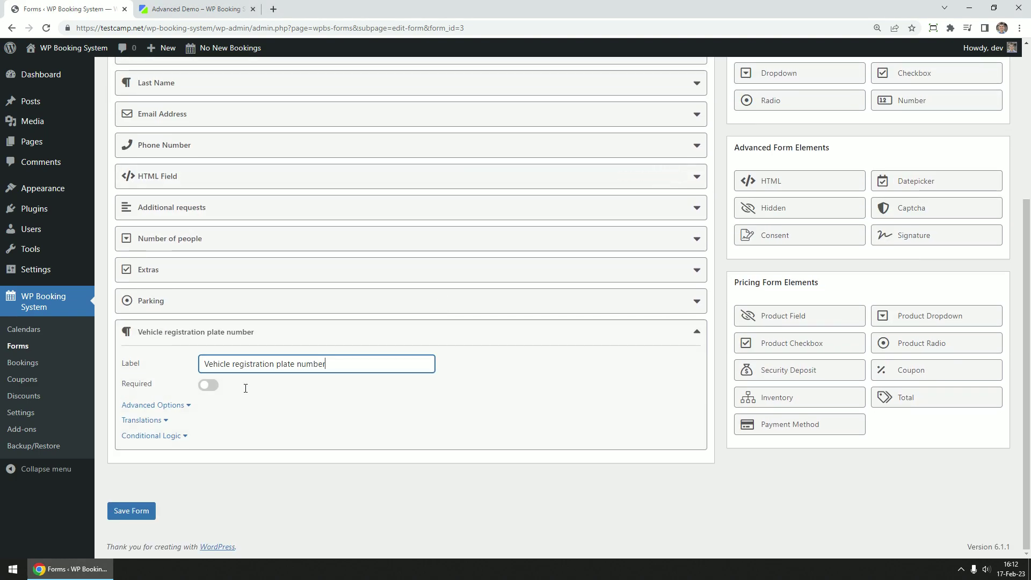
Enable conditional logic on the field, checking whether Parking 'is' a given value
click(170, 436)
scroll(320, 408, down, 1)
click(208, 429)
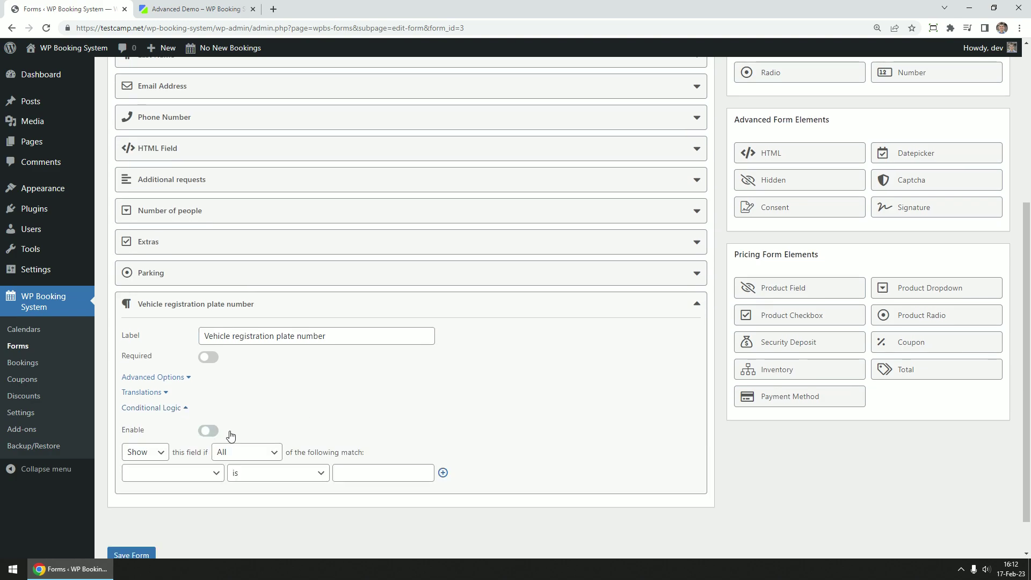
scroll(338, 399, down, 1)
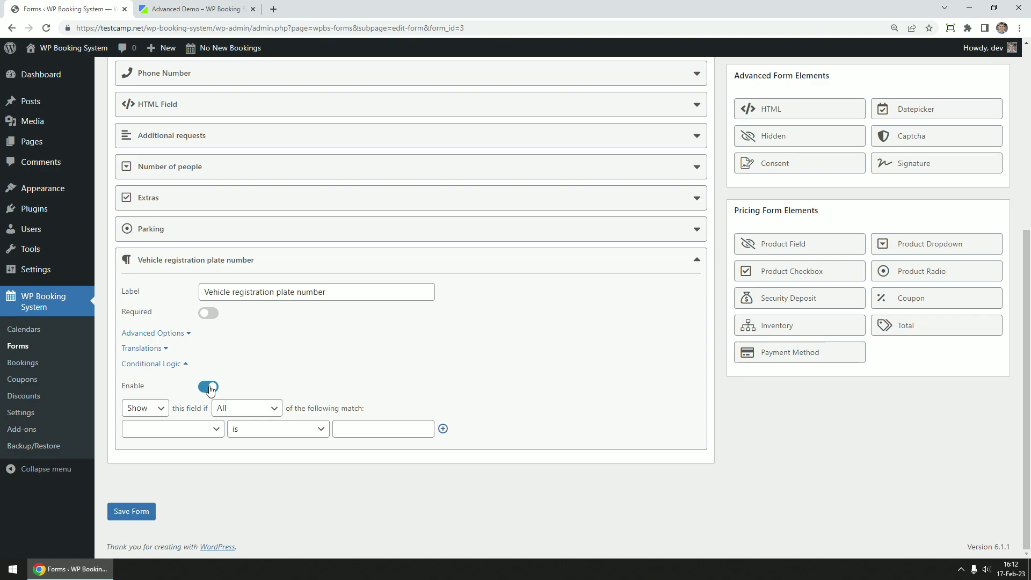
click(193, 432)
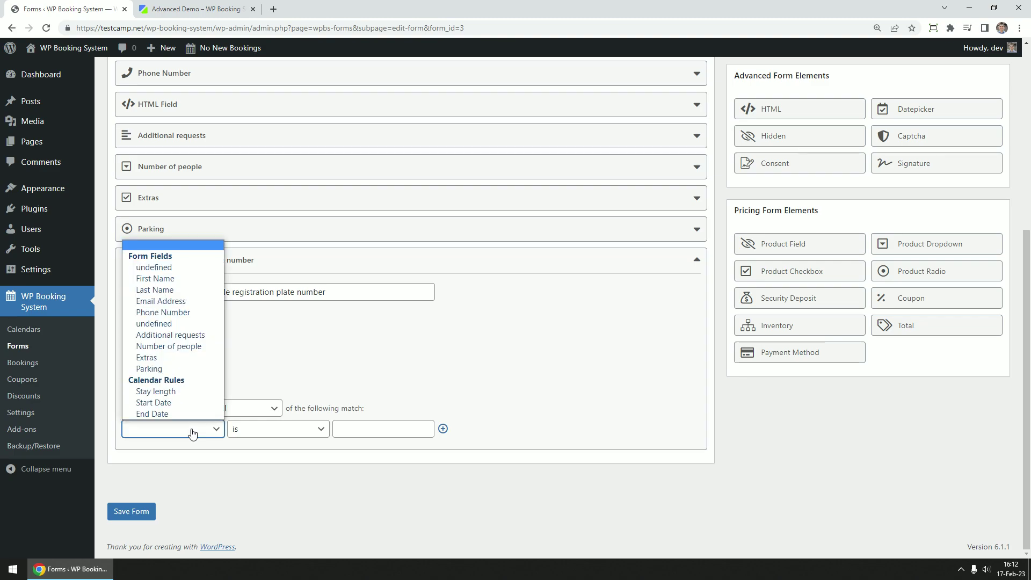
click(174, 368)
click(256, 429)
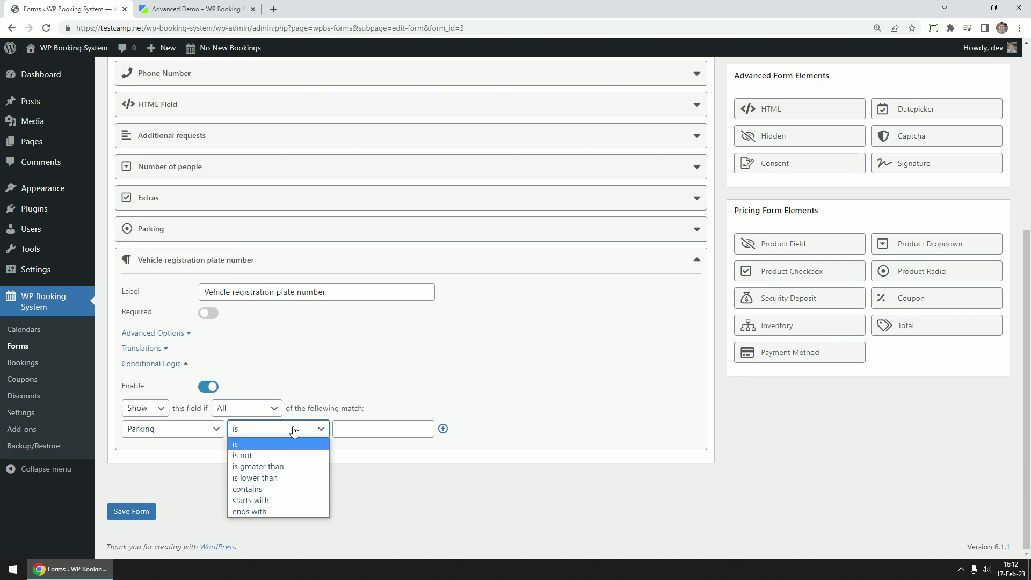
click(295, 429)
click(375, 428)
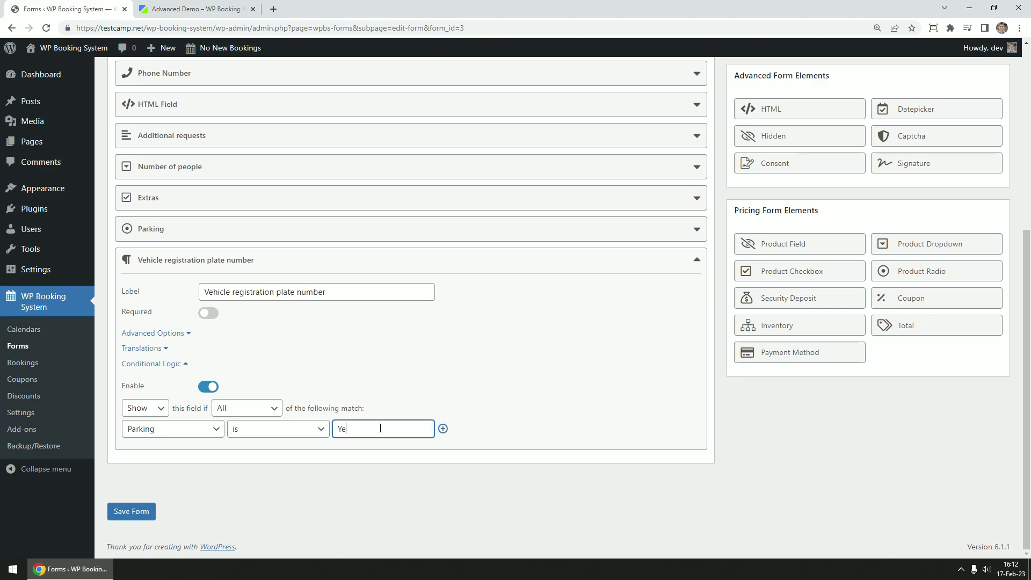
Set the condition value to Yes, add a Total field labelled 'Total', then a Payment Method field
text(Yes)
click(837, 366)
click(922, 327)
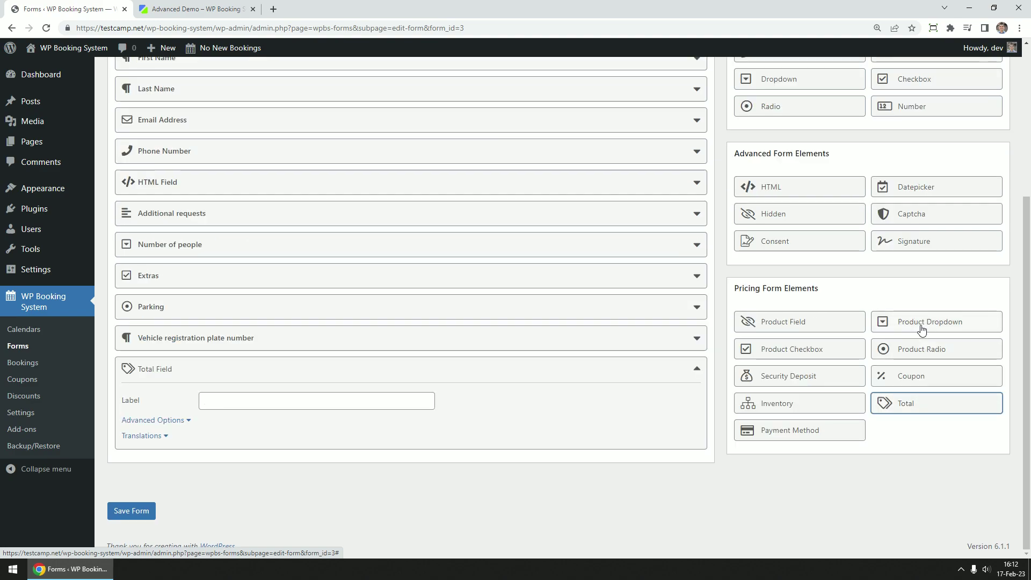
click(292, 400)
text(T)
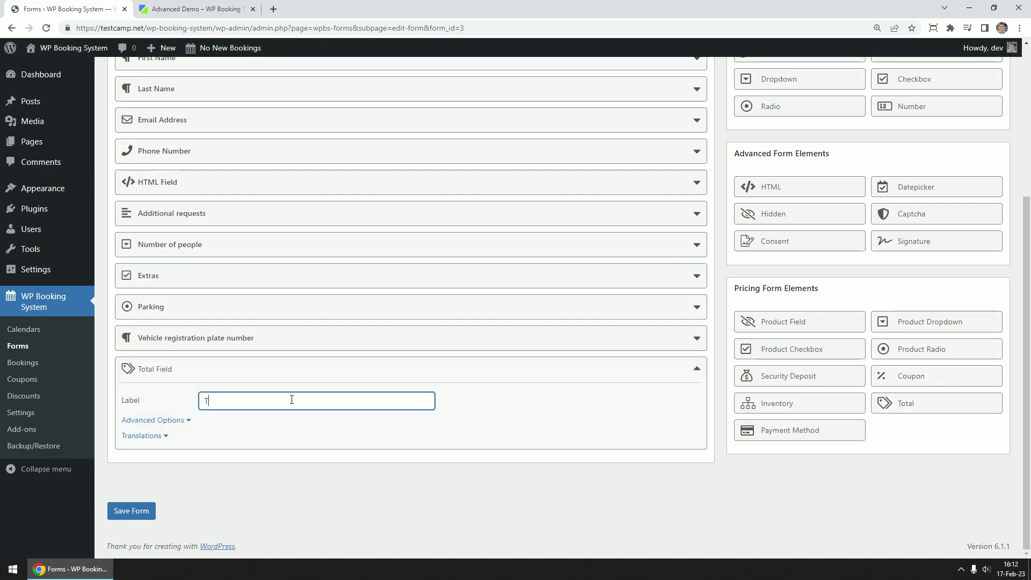
text(otal)
click(814, 475)
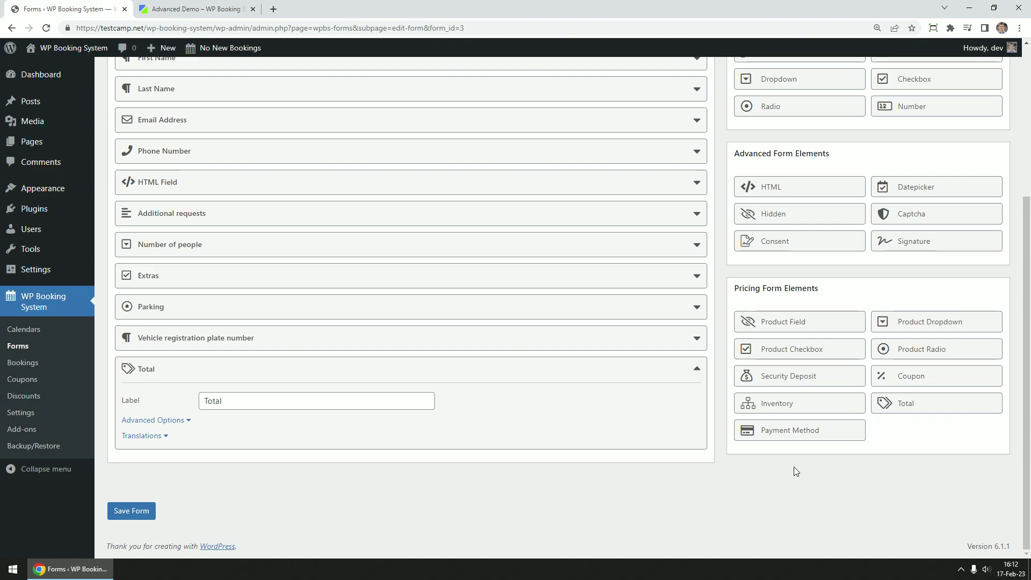
click(808, 432)
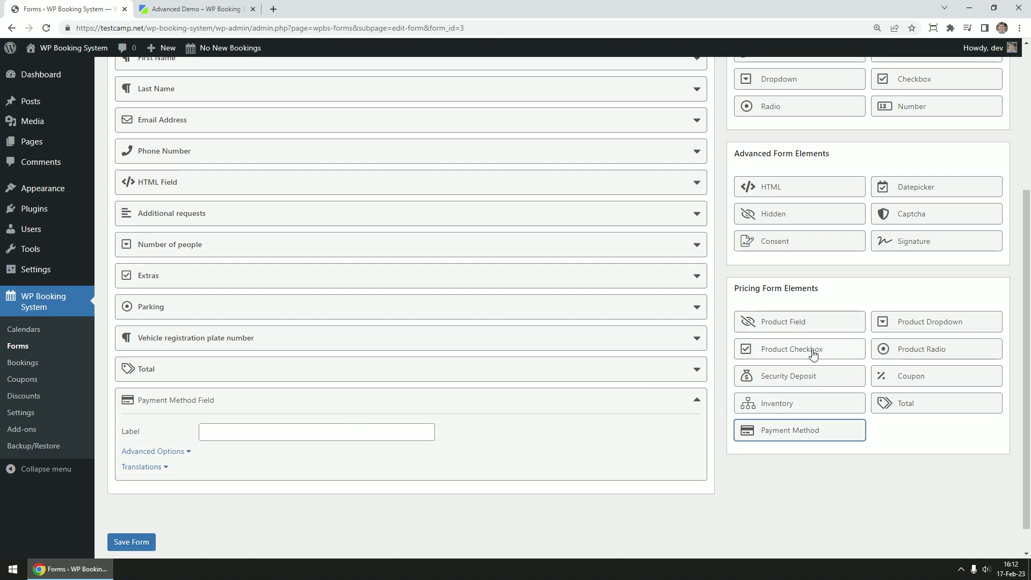
Add a Consent field labelled 'Terms and conditions'
click(794, 240)
click(234, 364)
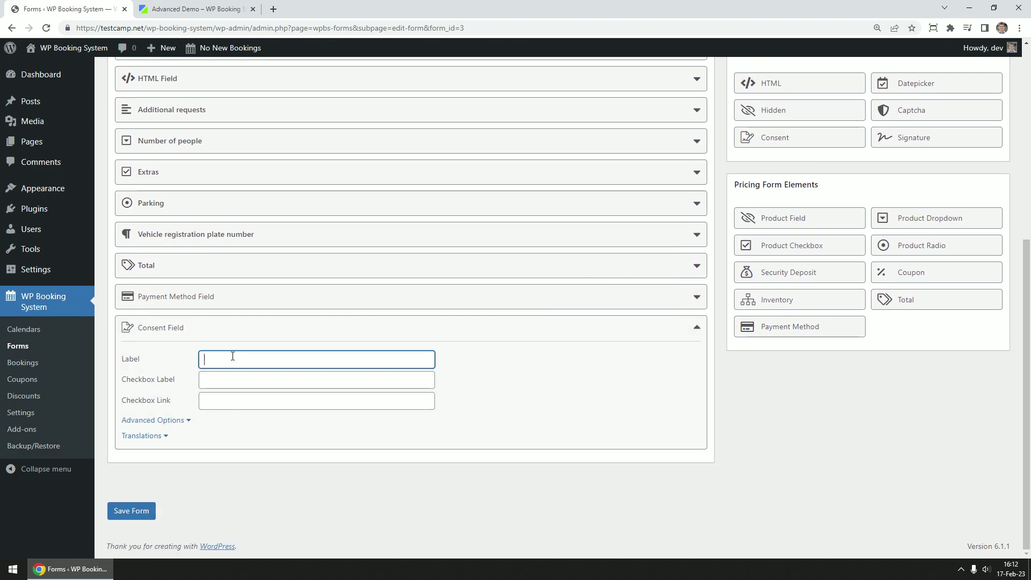
text(Terms and conditions)
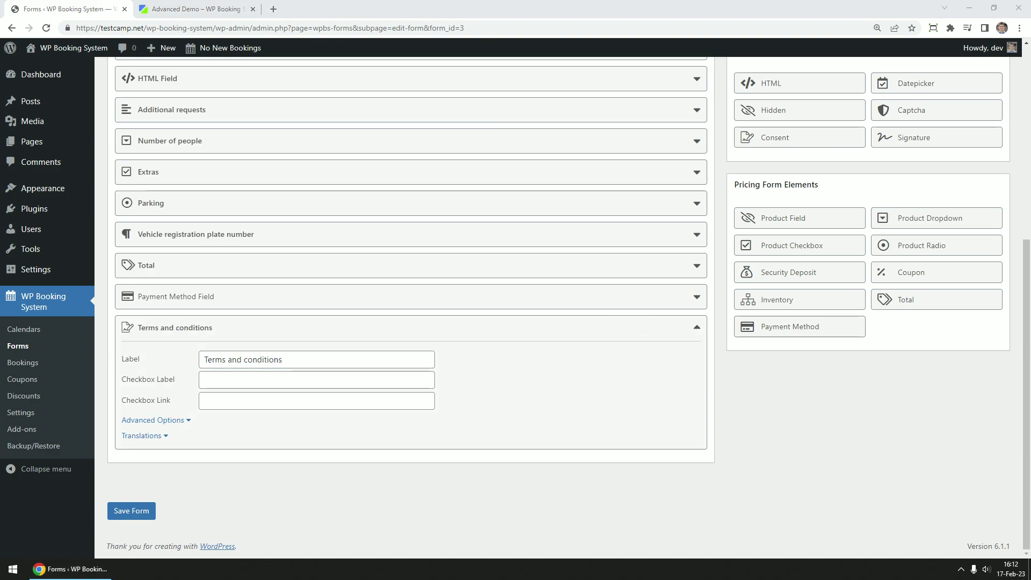
Paste the agreement checkbox text and the terms page link, then save the form
click(309, 382)
text(I agree with the terms and conditions)
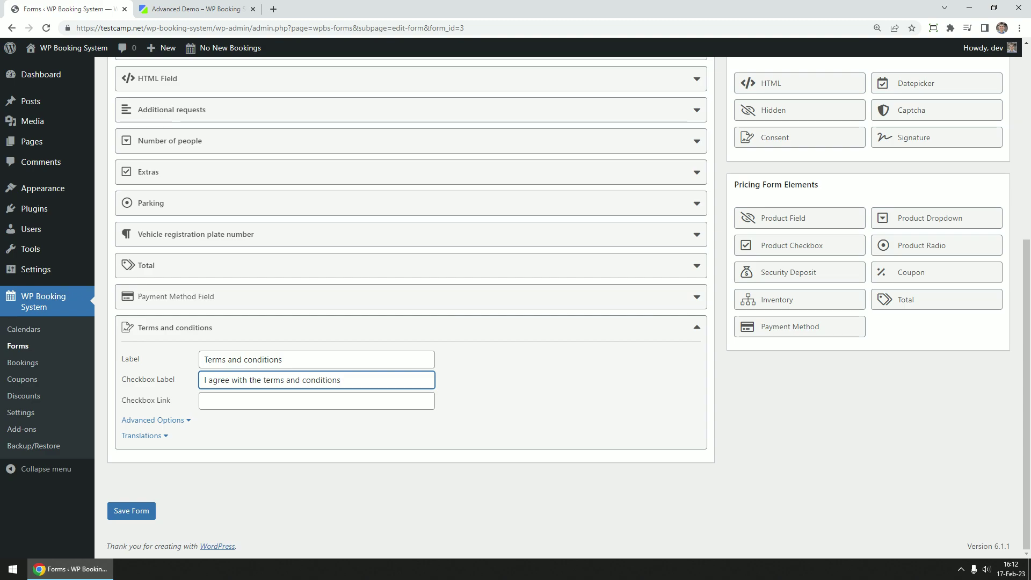
click(248, 404)
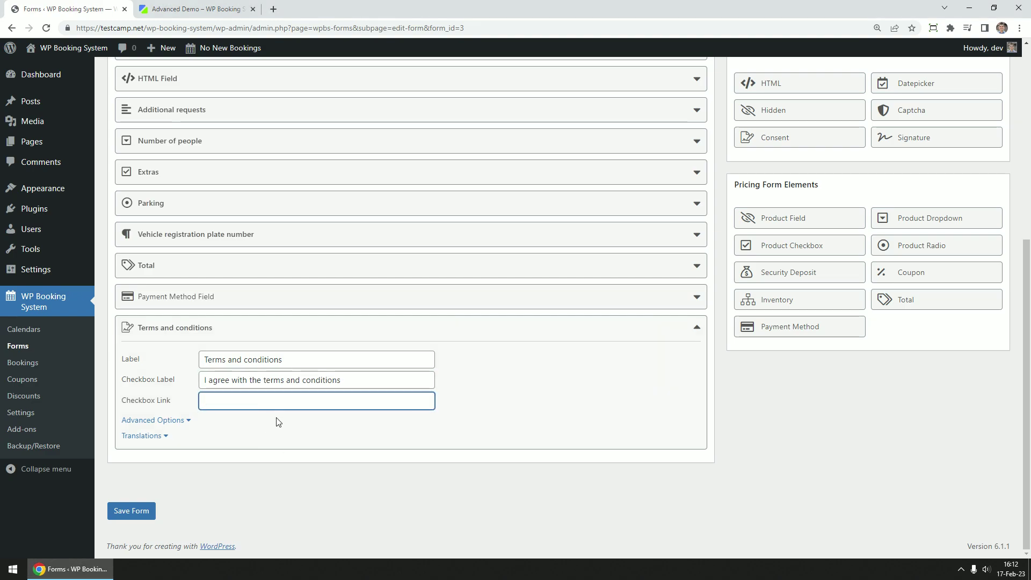
text(https://yoursite.com/terms-and-conditions/)
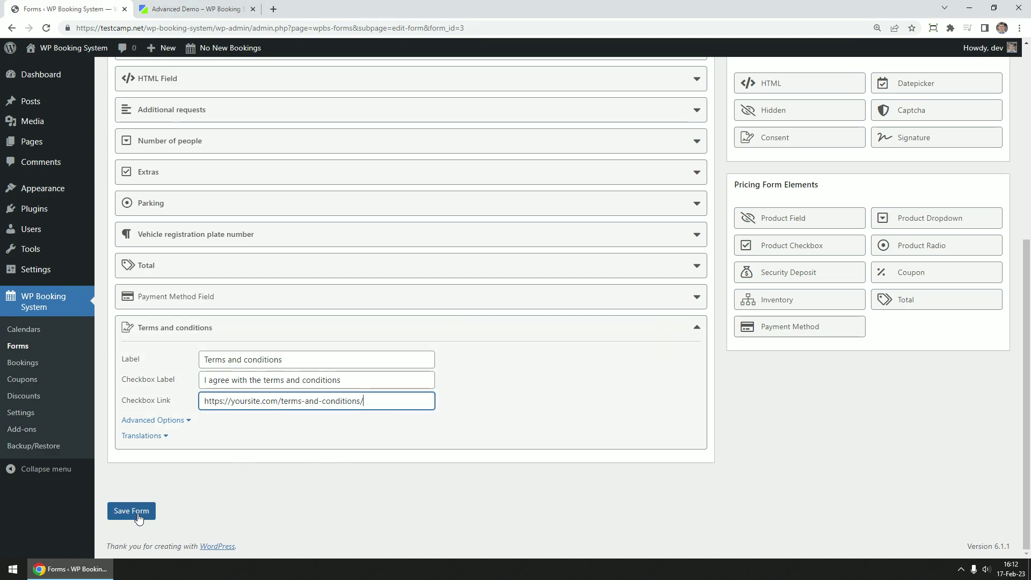
click(139, 516)
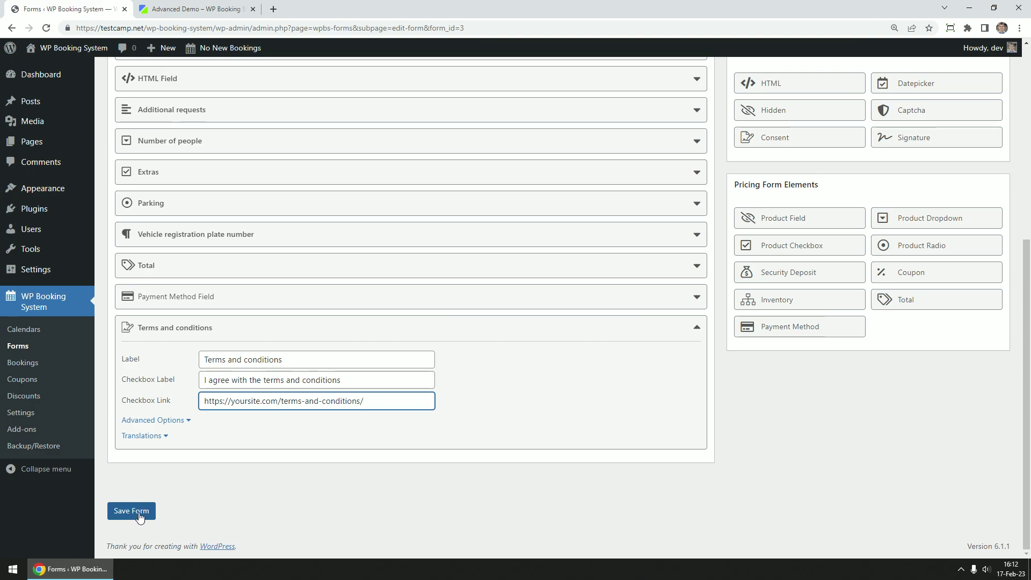
click(139, 516)
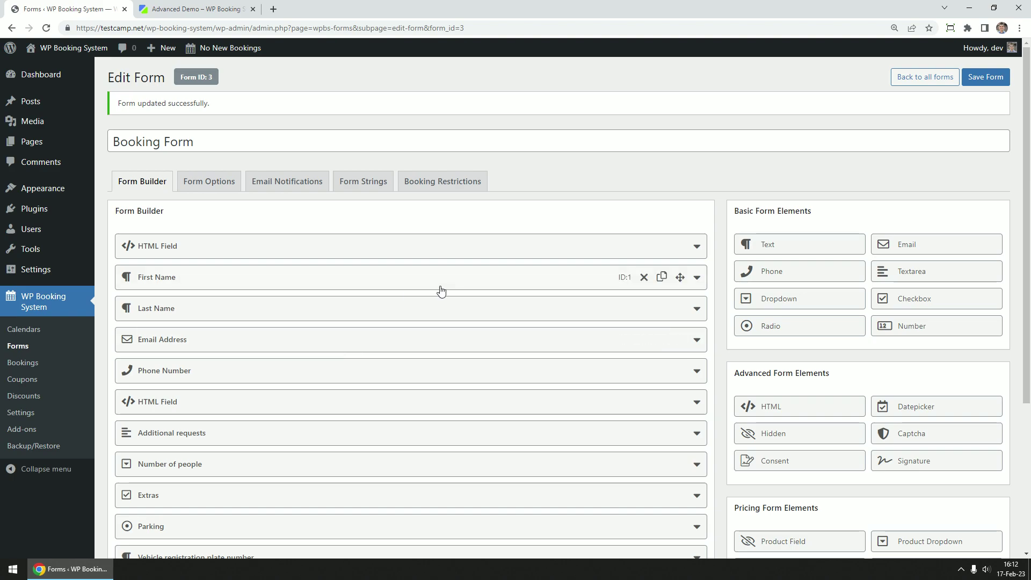
In Form Options, change the submit button label to 'Book now'
click(208, 184)
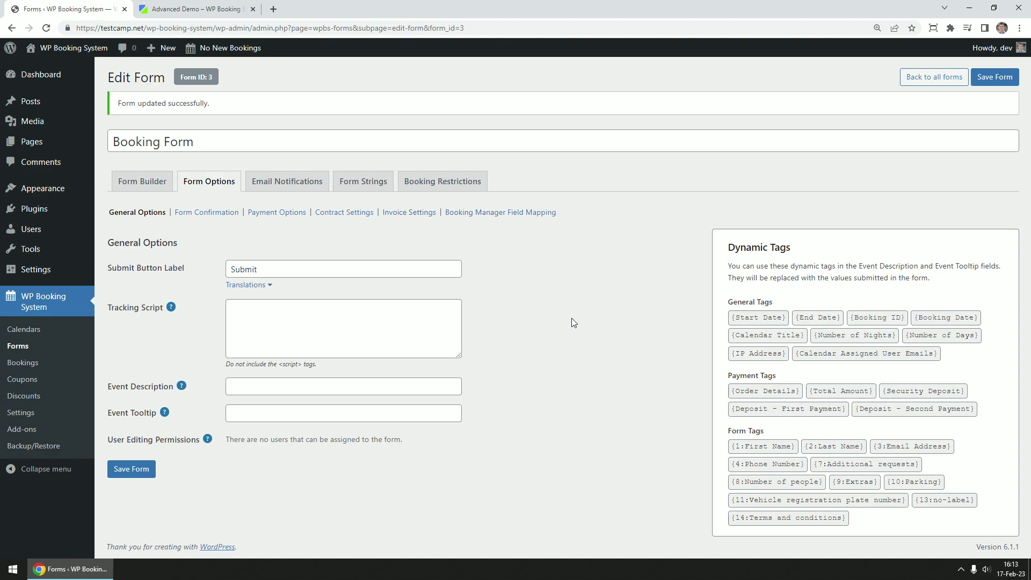
triple_click(733, 248)
click(674, 280)
click(315, 268)
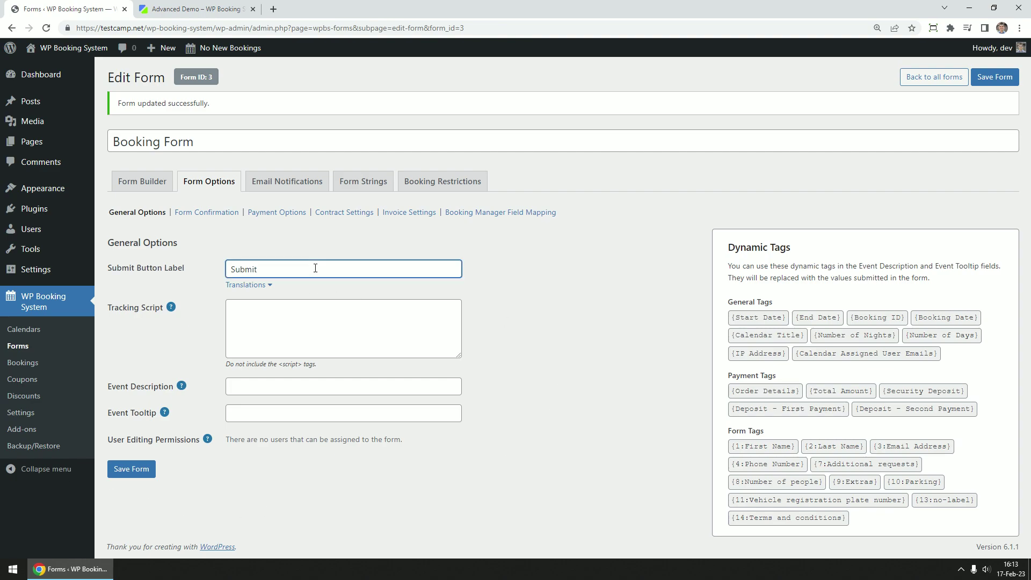
drag(326, 268, 229, 271)
text(Book now)
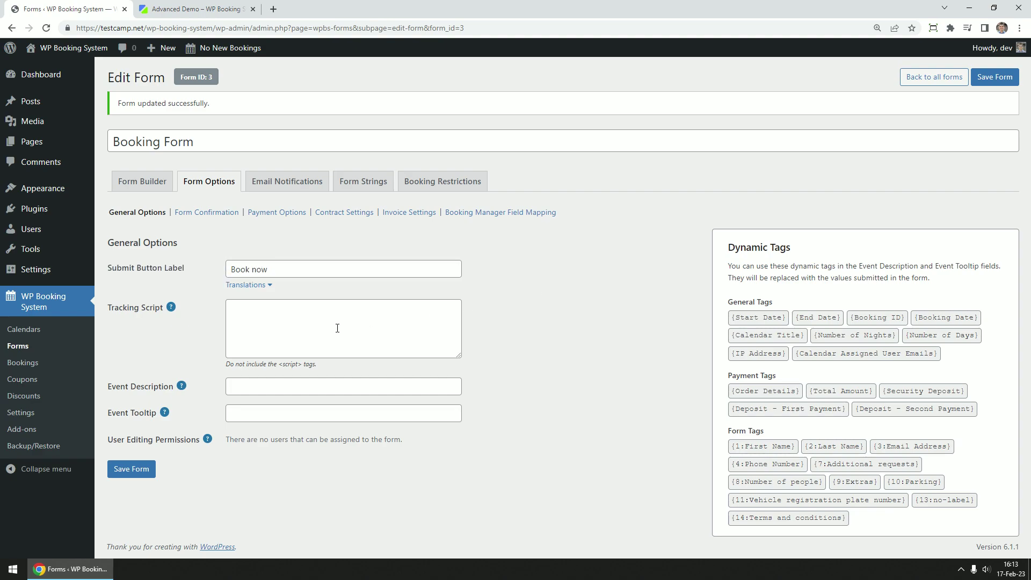
Enter the tracking script _ga.send('event') and set Event Description to {1:First Name}
click(279, 332)
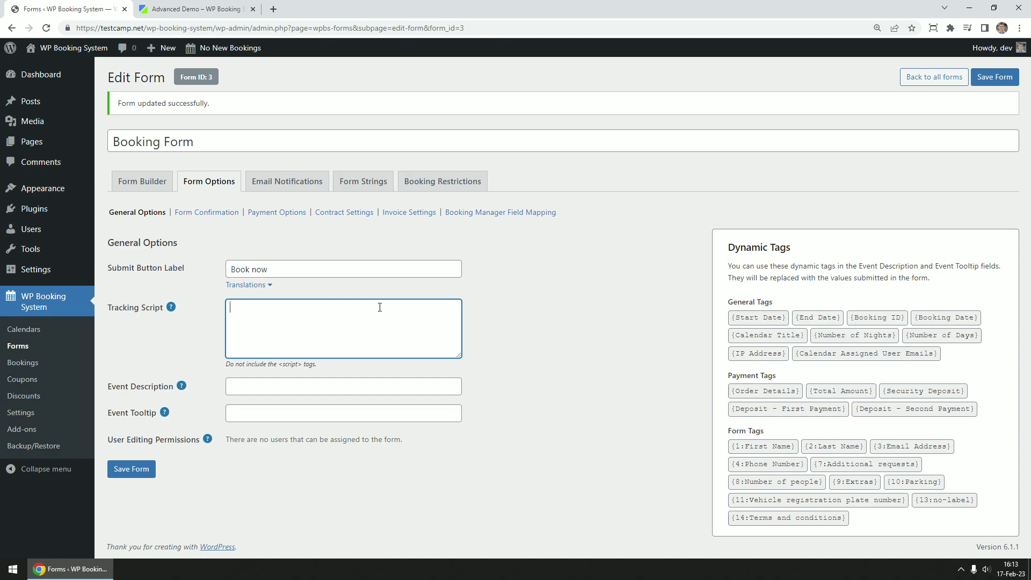
text(_ga.send('event'))
key(Tab)
key(Tab)
key(Tab)
key(Tab)
key(Tab)
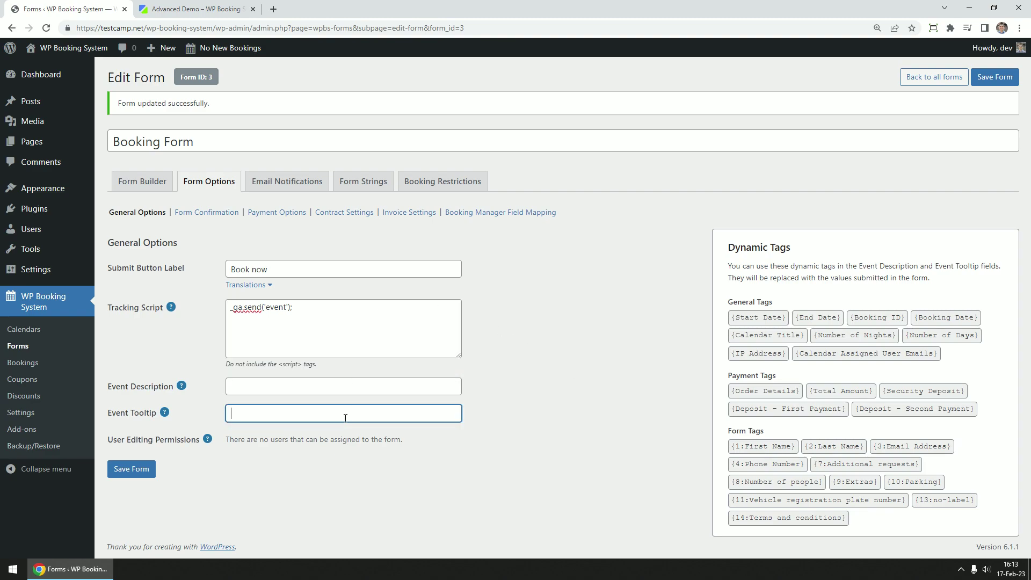
click(777, 448)
key(ctrl+c)
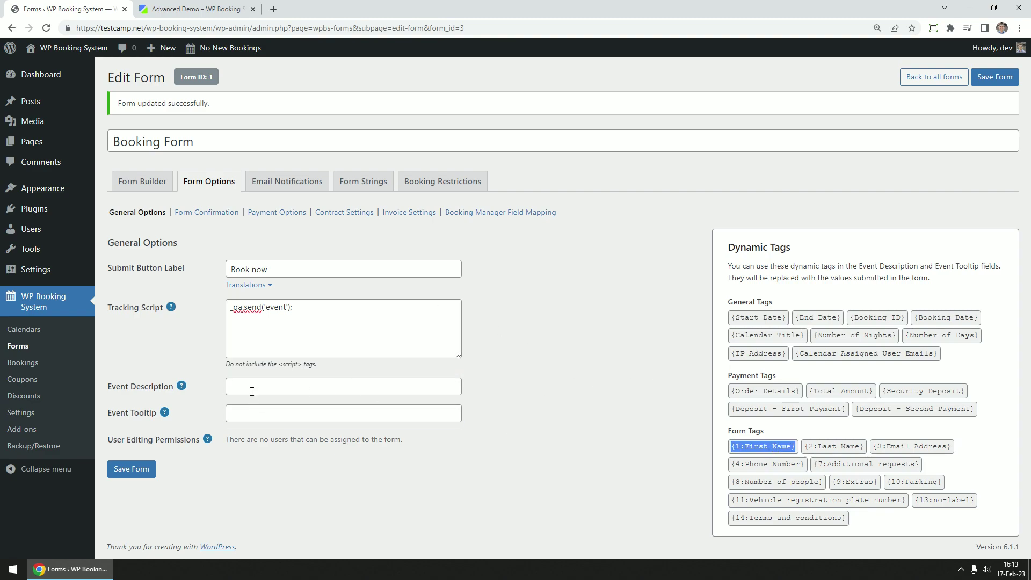
click(252, 391)
key(ctrl+v)
click(578, 416)
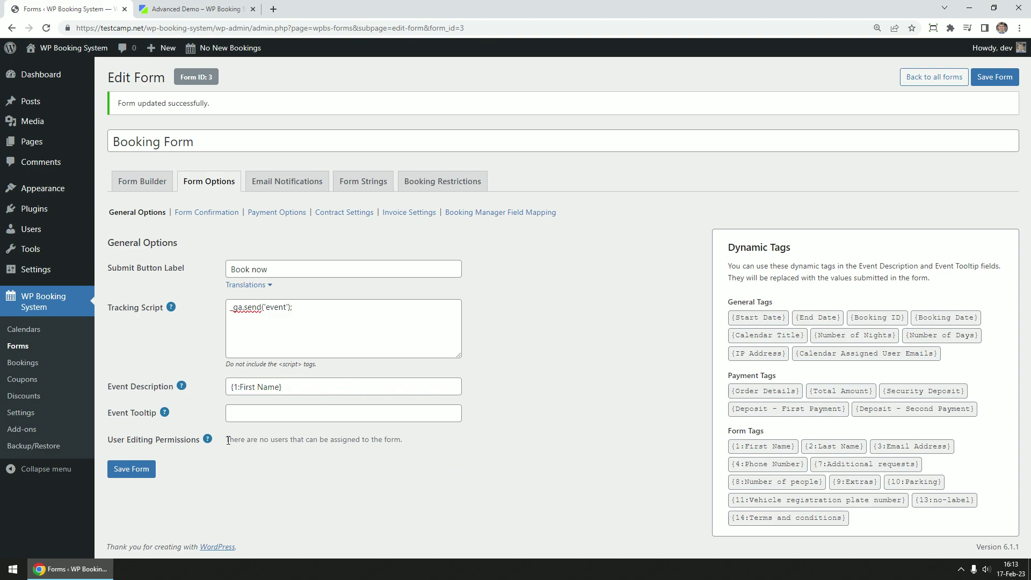
drag(228, 441, 385, 440)
click(416, 439)
Keep 'Show a Message' and prepend 'Thanks {1:First Name}!' on its own line to the confirmation message
click(210, 213)
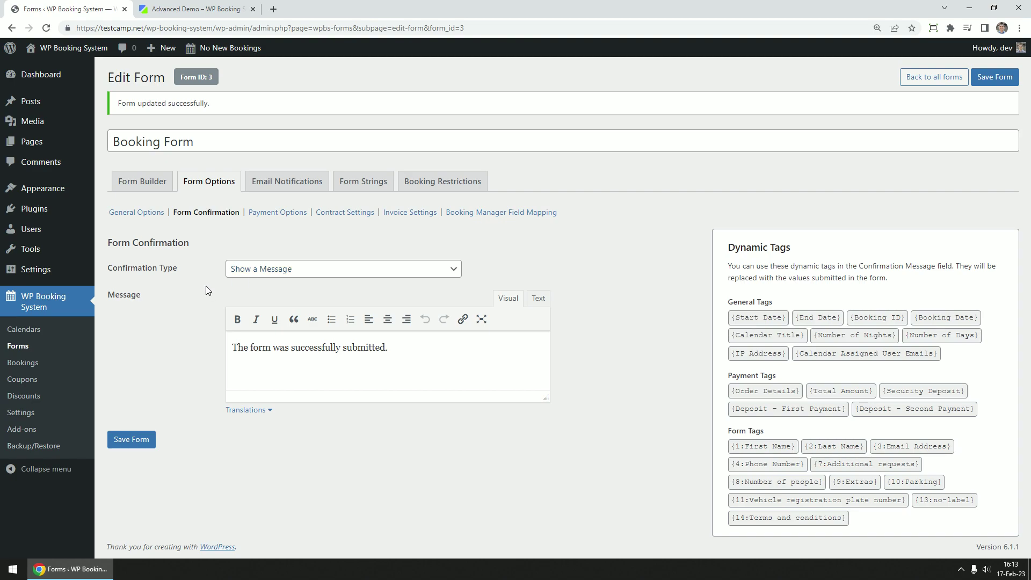
click(414, 273)
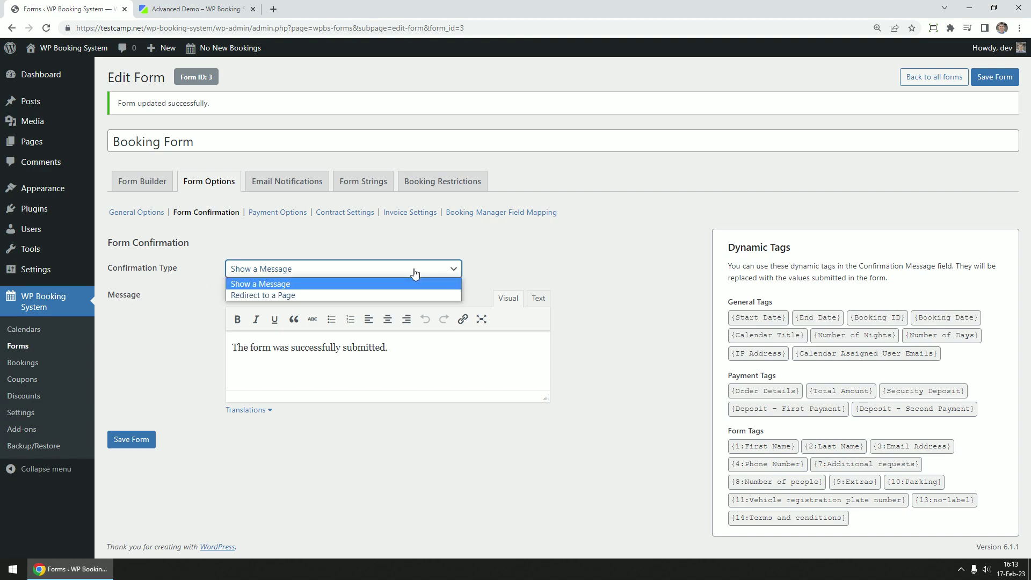
click(593, 345)
text(Thanks {1:First Name}!)
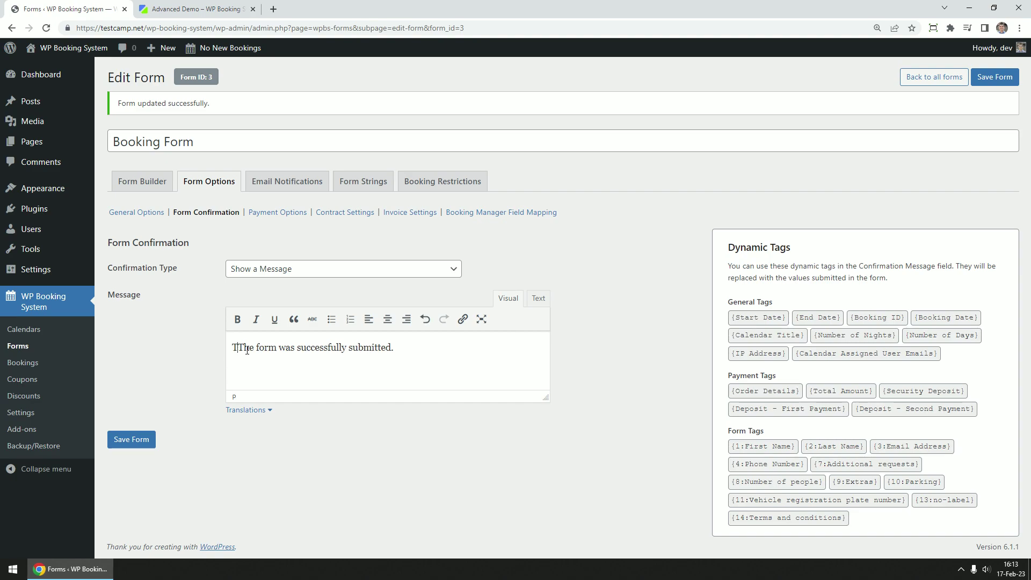
key(Return)
key(Return)
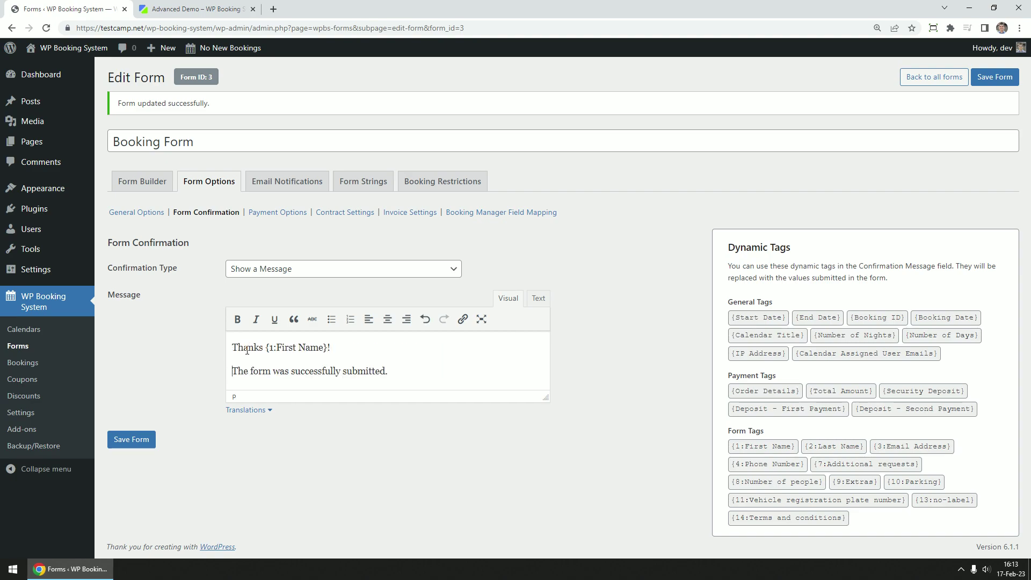
key(BackSpace)
click(282, 214)
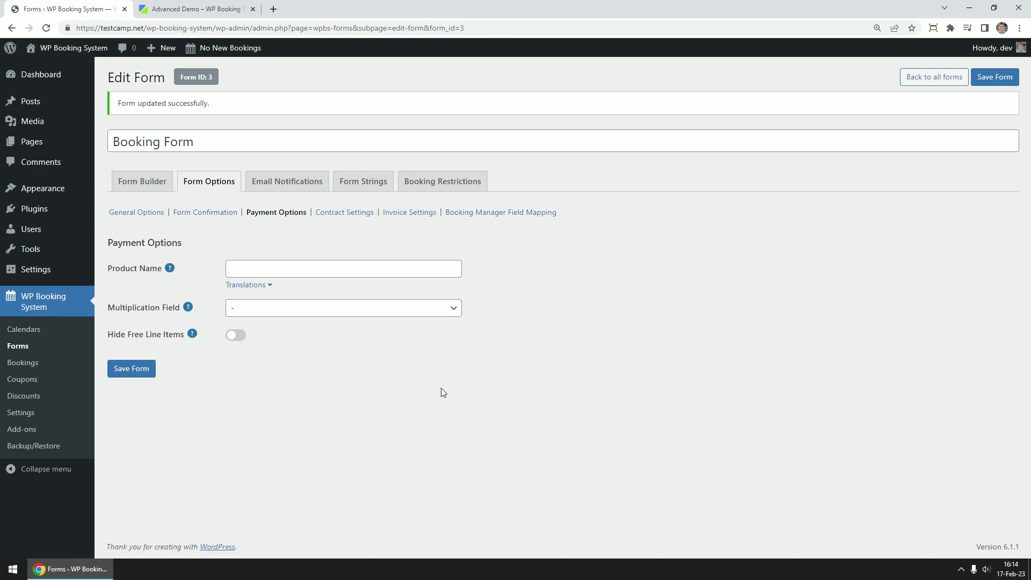
Set Product Name to 'Nights', leaving Multiplication Field at '-' and Hide Free Line Items off
click(314, 266)
text(Nights)
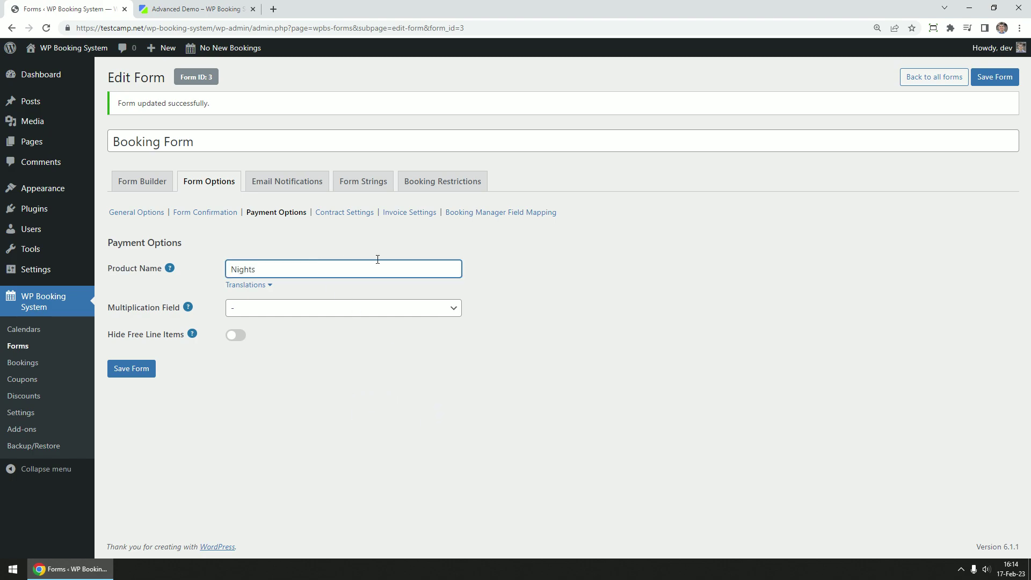
click(676, 297)
click(263, 267)
drag(263, 266, 221, 269)
click(575, 288)
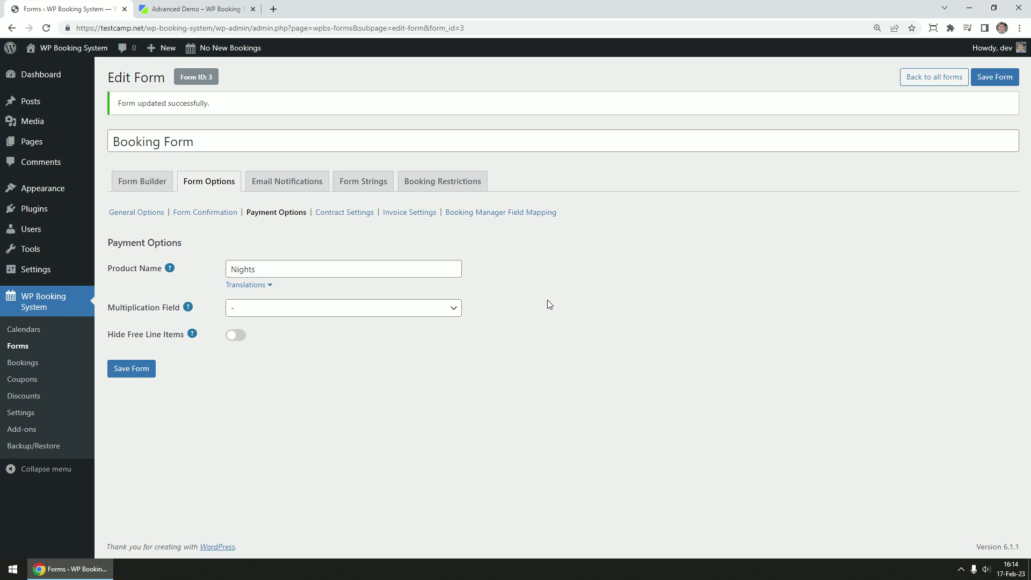
click(346, 308)
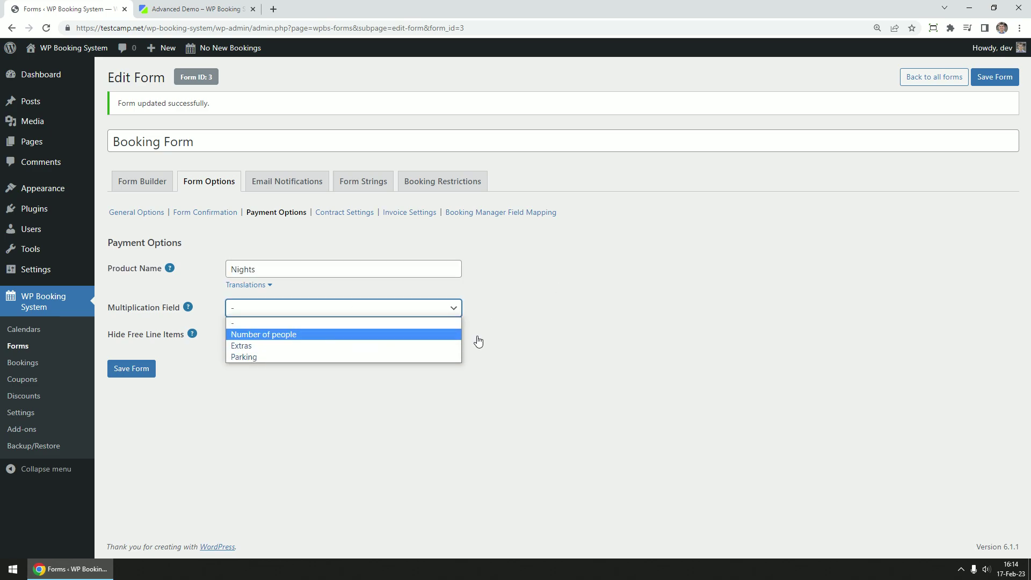
click(547, 339)
click(237, 336)
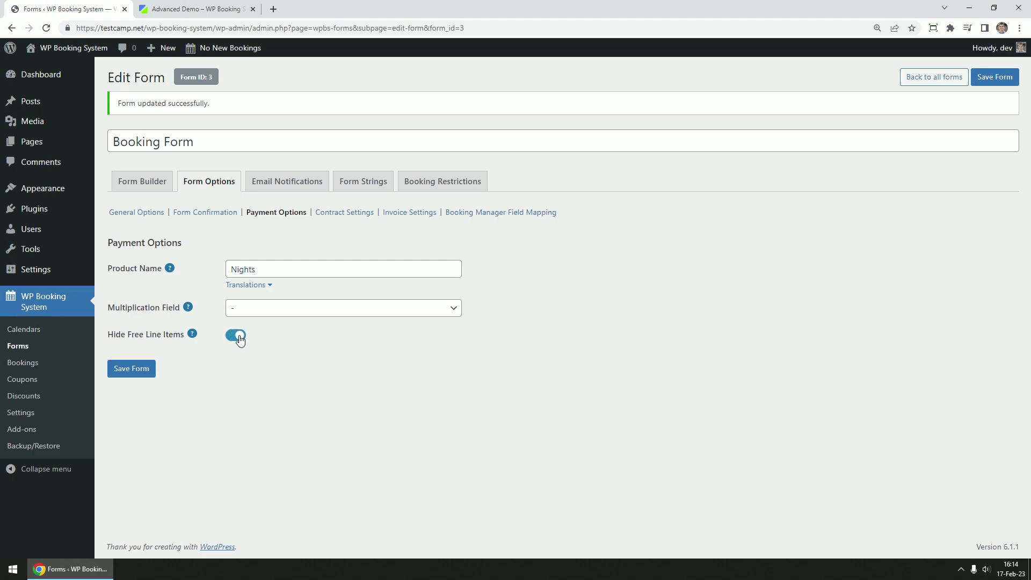
click(236, 336)
Write the contract 'Hey {1:First Name}, This is your contract.' and attach it to the user email
click(349, 215)
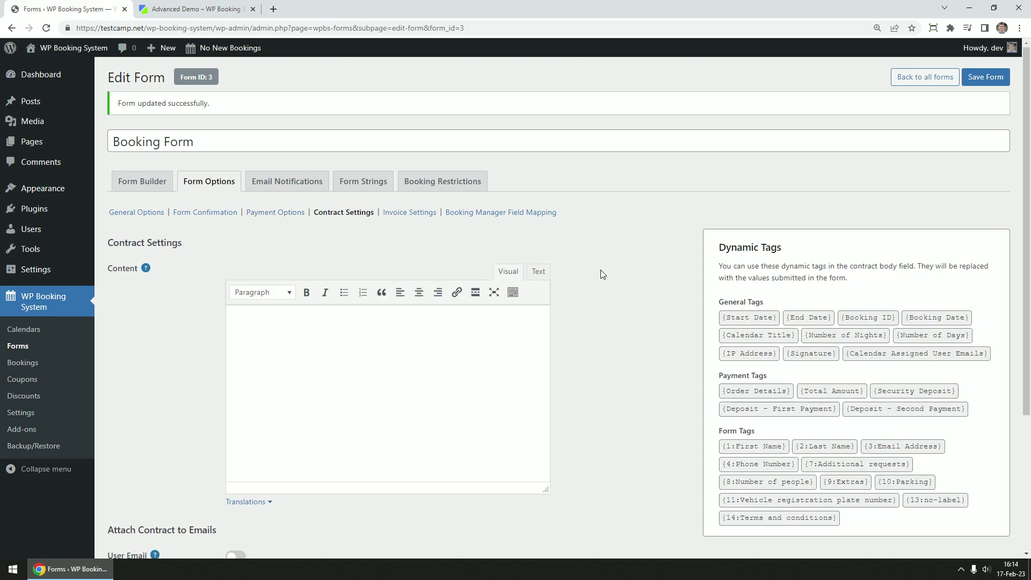
scroll(613, 272, down, 1)
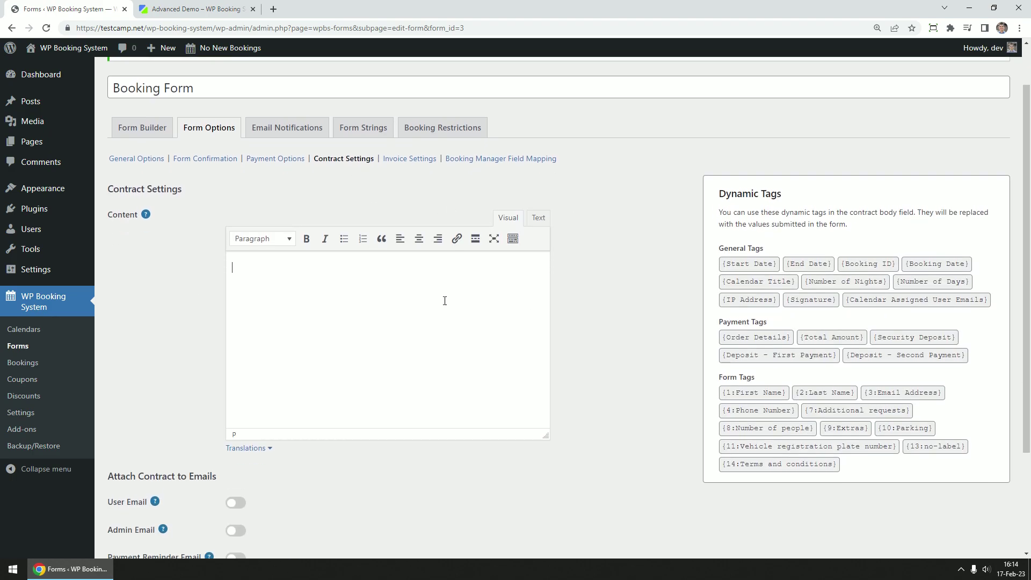
text(Hey)
key(ctrl+v)
text(,  This is your contract.)
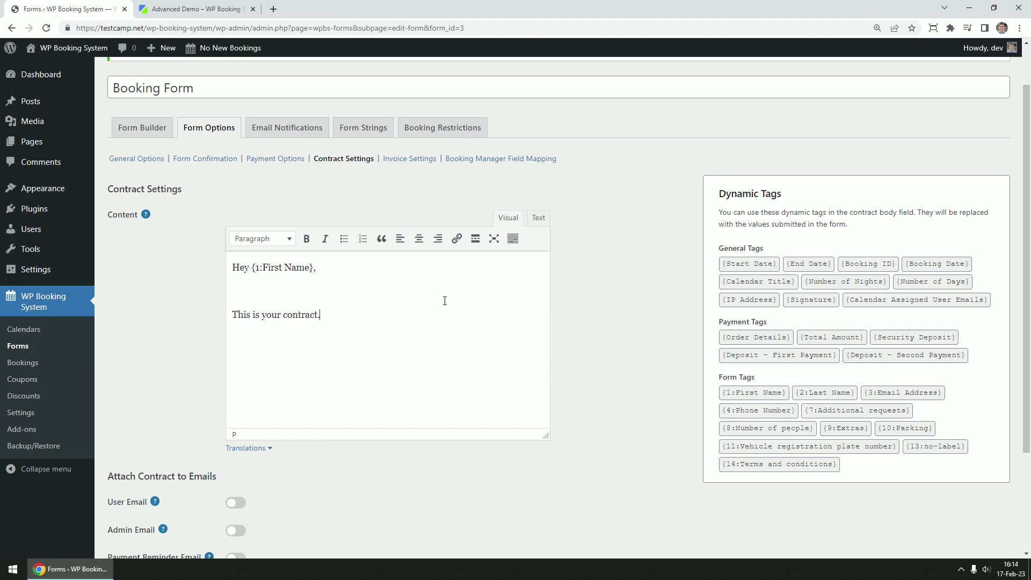
scroll(461, 348, down, 1)
scroll(461, 347, down, 1)
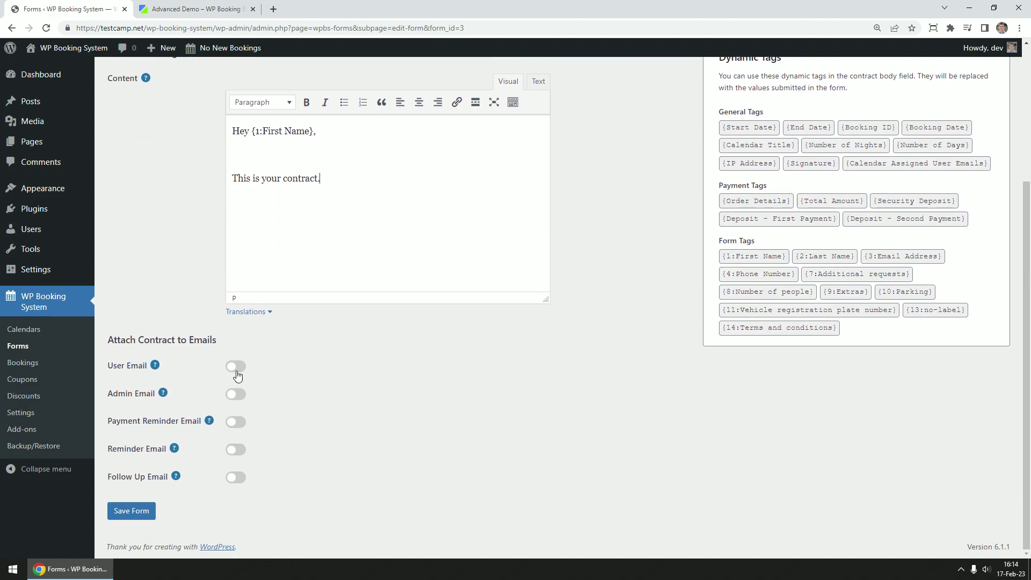
click(236, 366)
scroll(341, 428, up, 3)
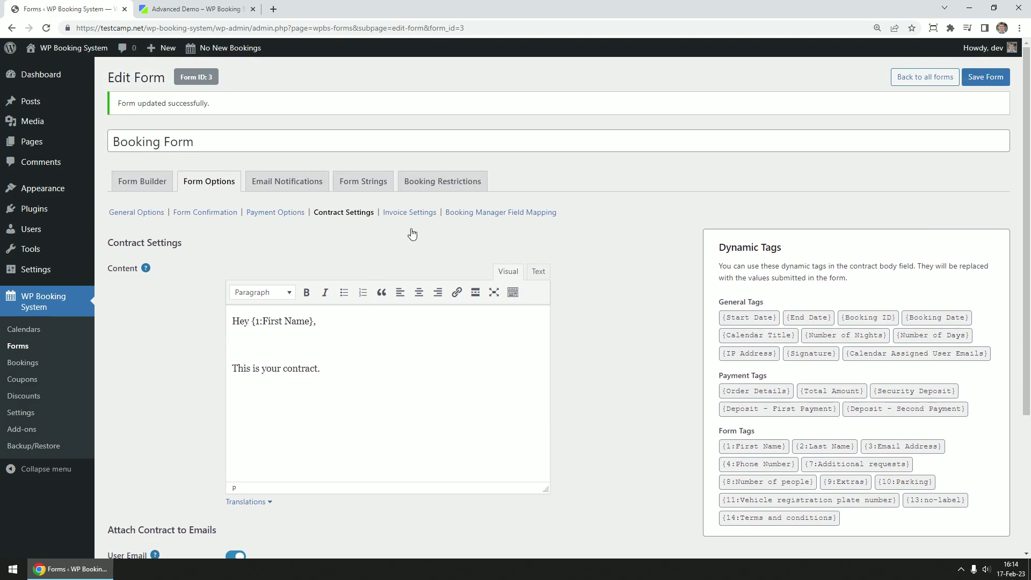
Set invoice buyer details to {1:First Name}, seller to 'WP Booking System', attached to user and admin emails
click(407, 212)
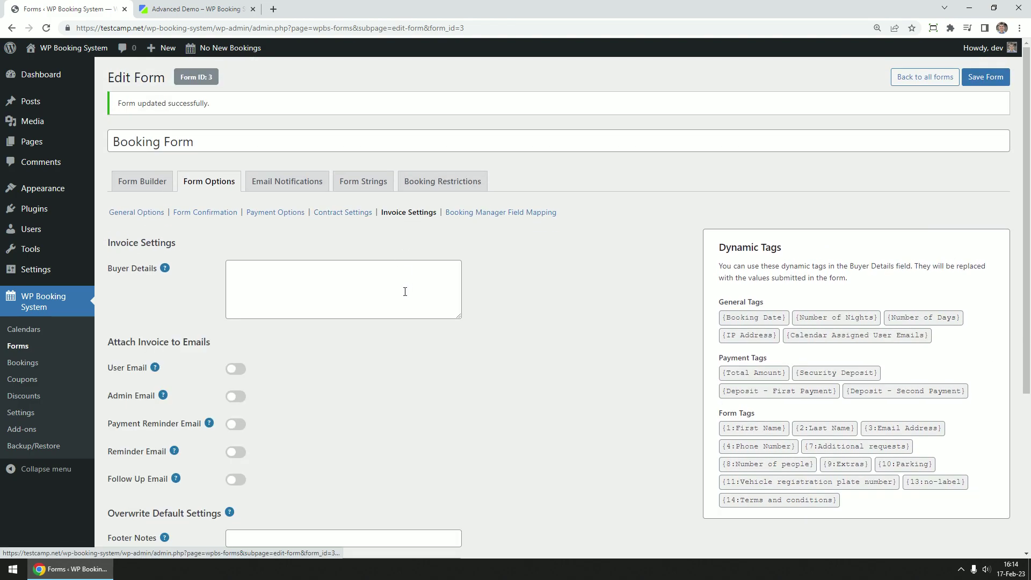
click(318, 286)
key(ctrl+v)
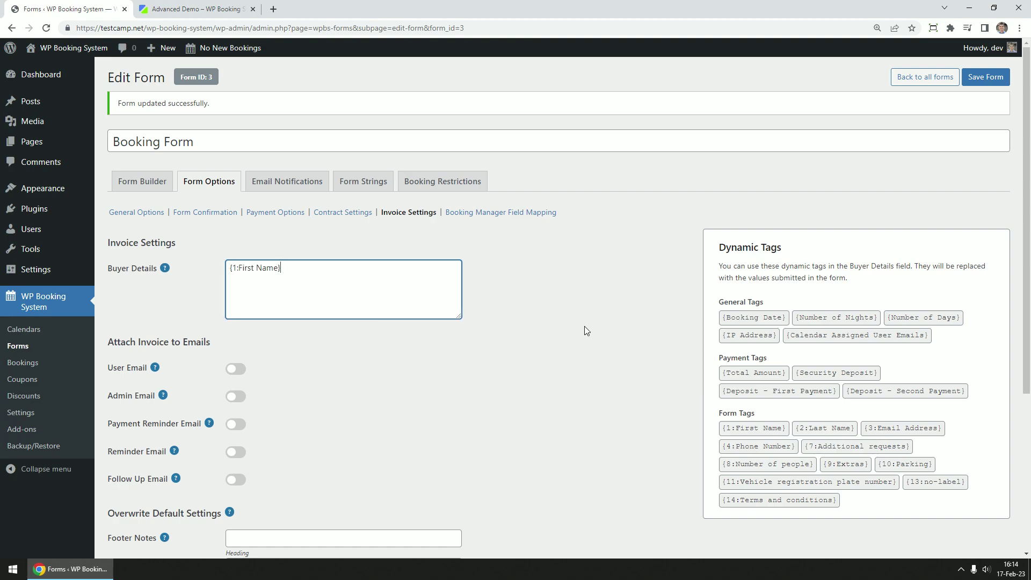
click(571, 324)
scroll(500, 358, down, 4)
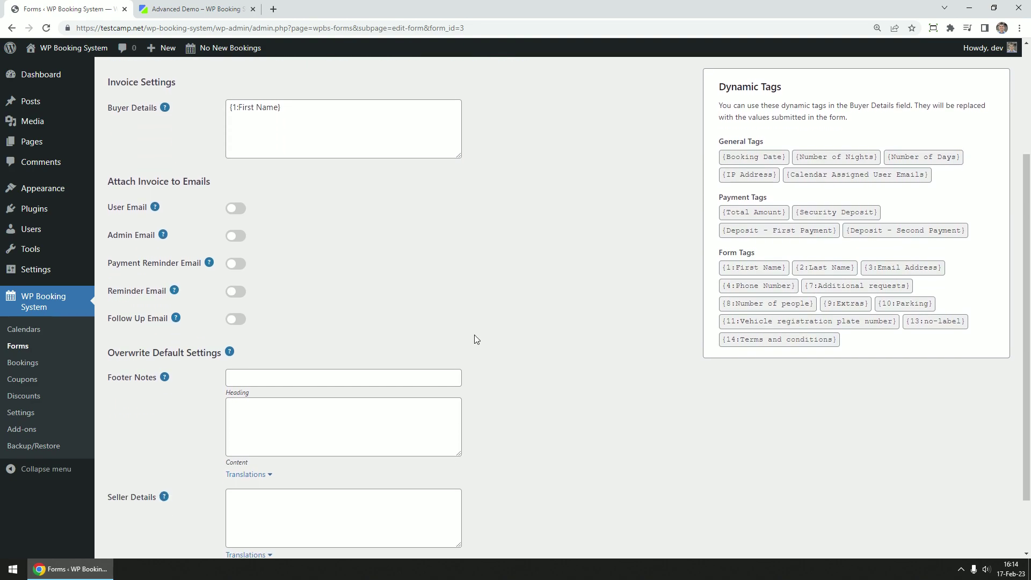
click(333, 441)
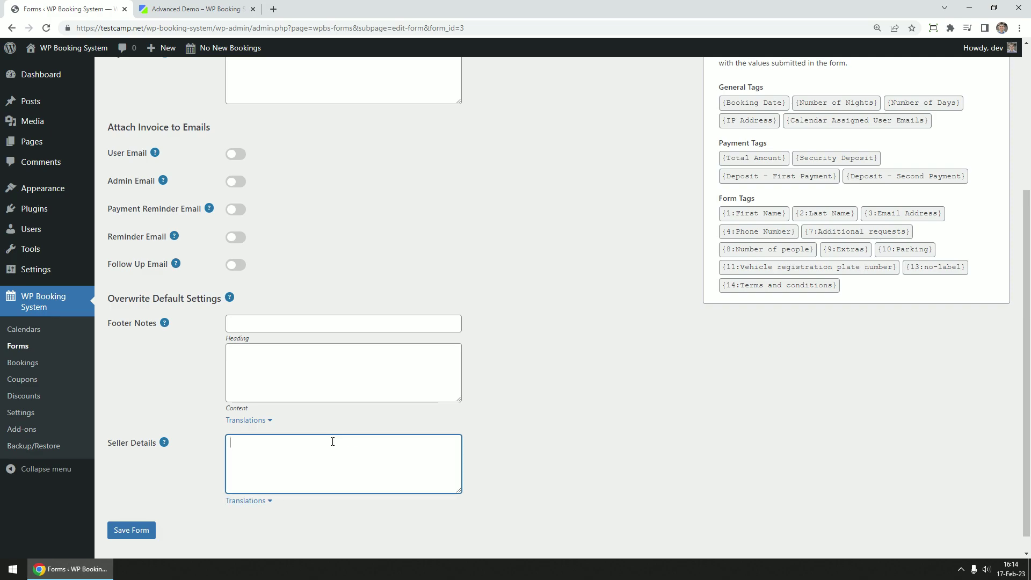
text(WP Booking System)
click(236, 154)
click(236, 181)
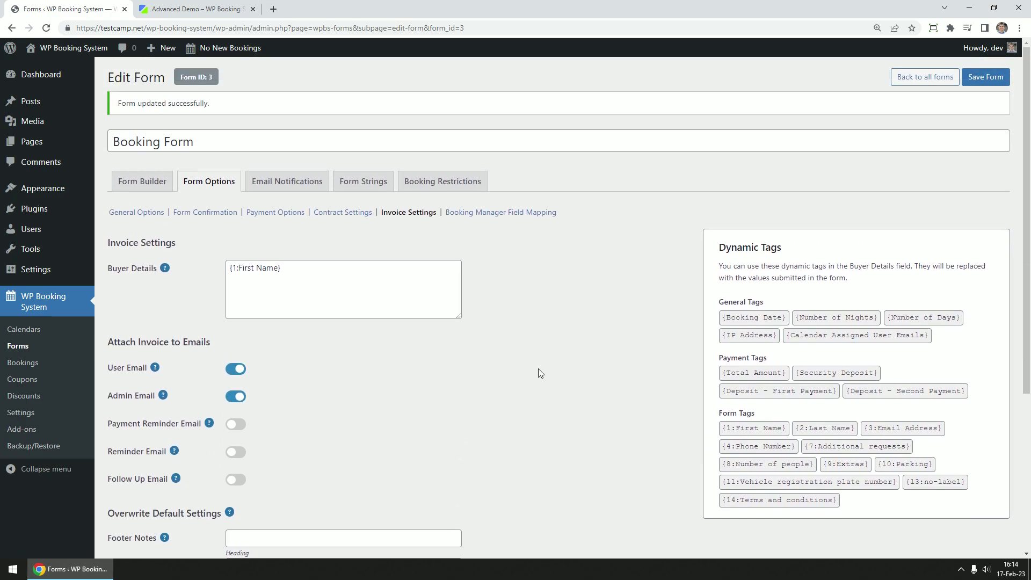
Enable both the Admin and User Notification emails
click(282, 187)
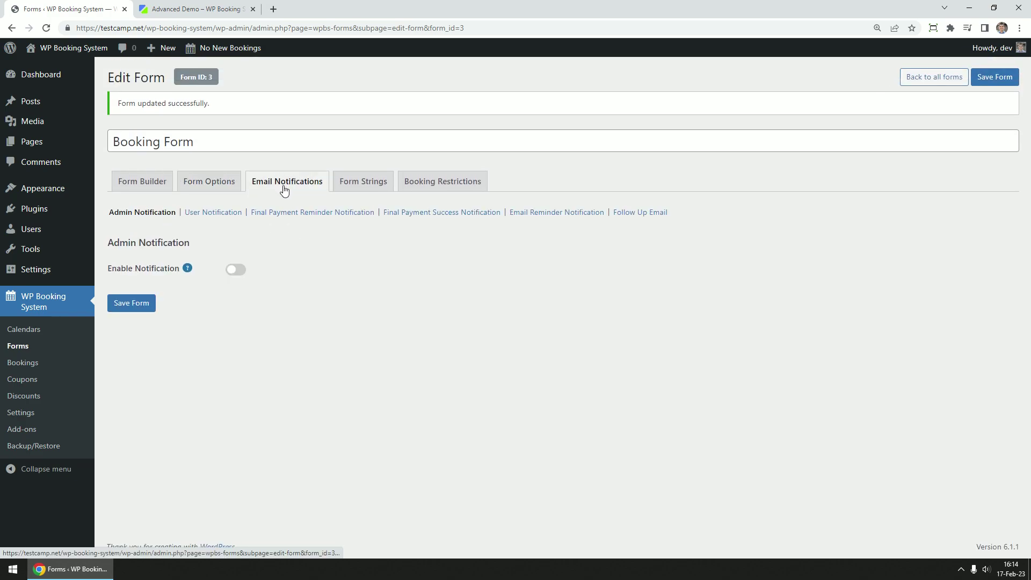
click(236, 270)
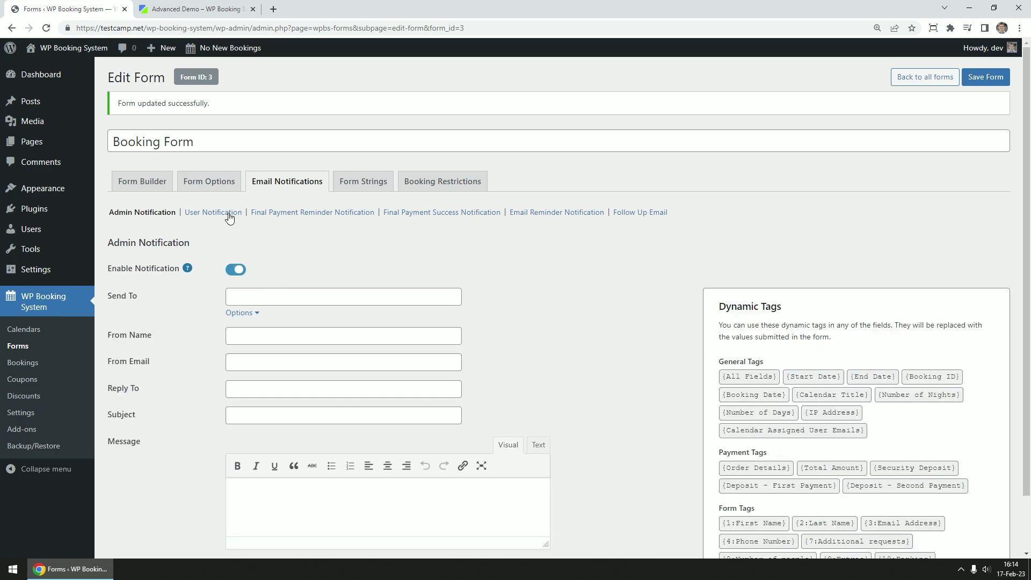
click(212, 212)
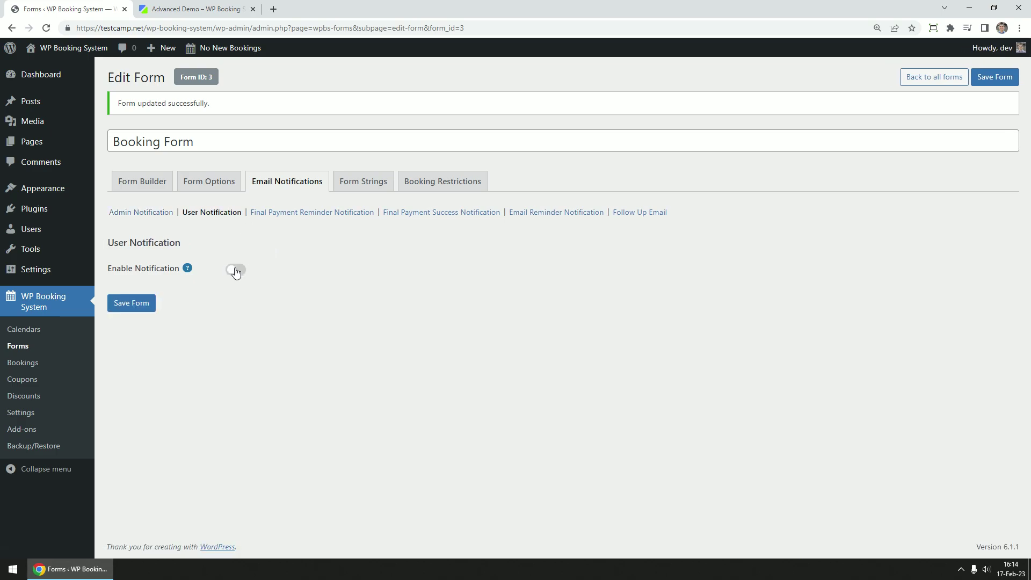
click(236, 270)
Set the user email's From Name to 'WP Booking System' and From Email to the support address
click(264, 335)
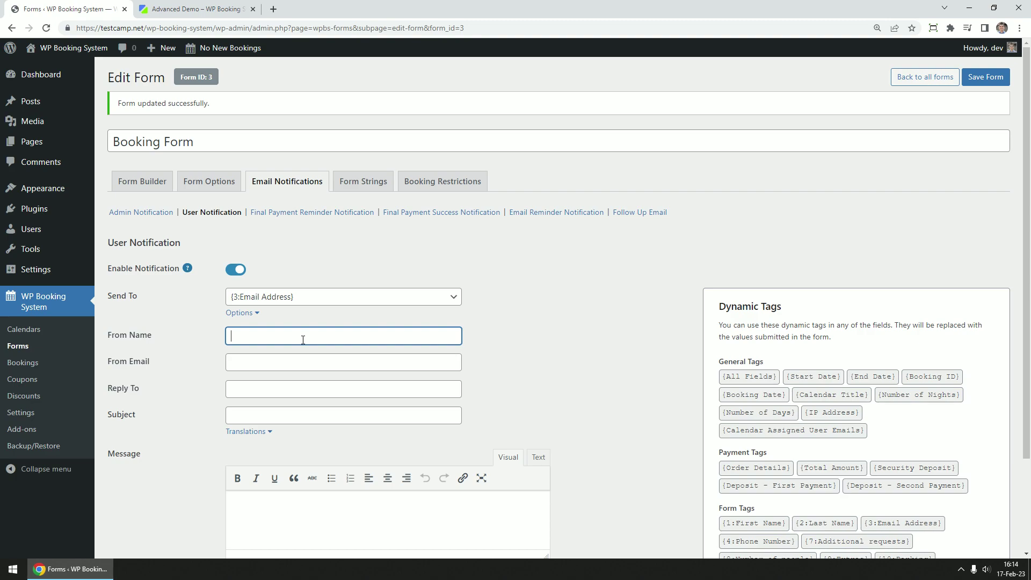
text(WP Booking System)
key(Tab)
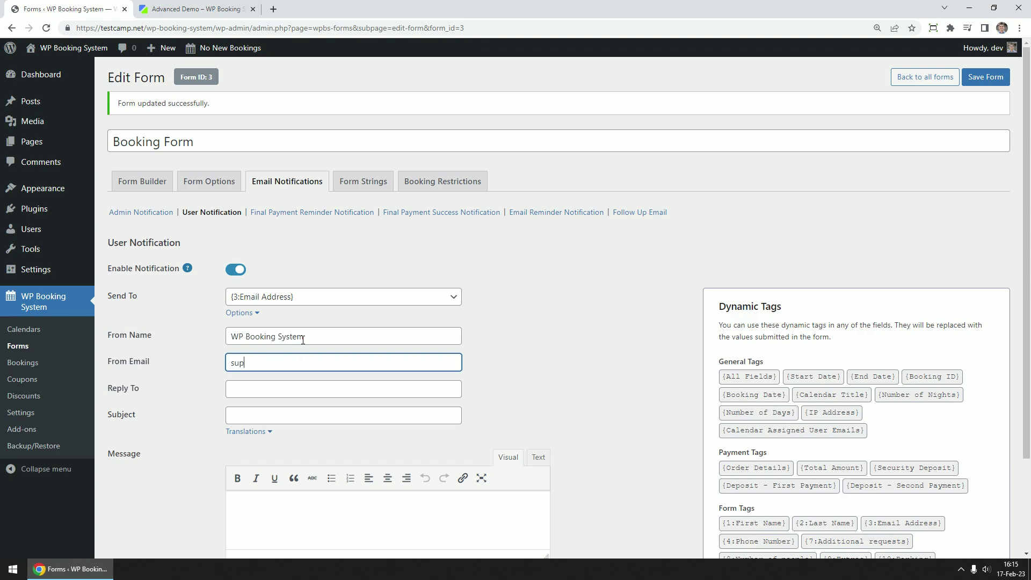
Reuse the sender address as Reply To and set the subject to 'Thanks for booking'
scroll(482, 302, down, 2)
drag(389, 257, 228, 257)
key(ctrl+c)
click(271, 280)
key(ctrl+v)
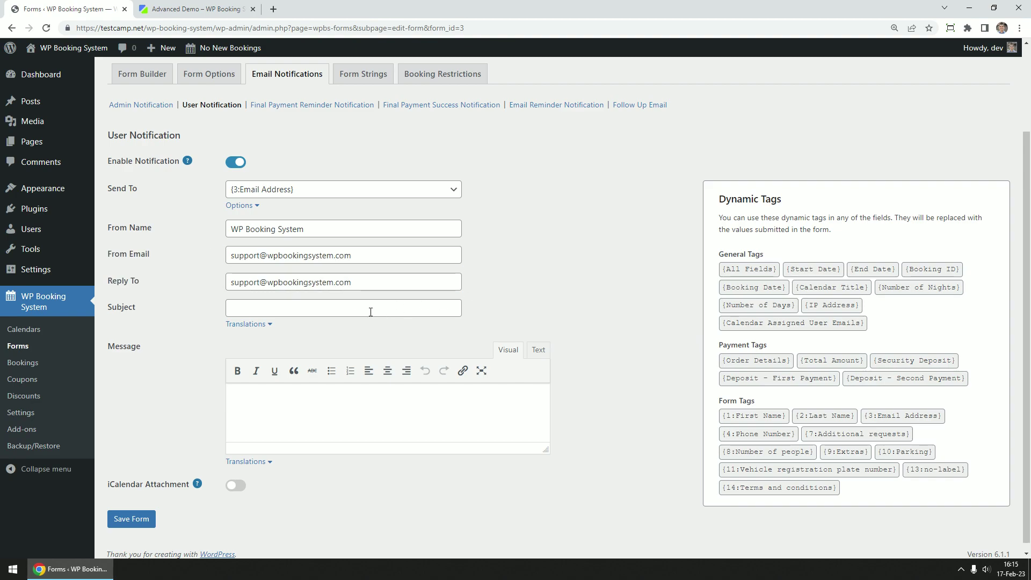
click(317, 311)
text(Thanks f)
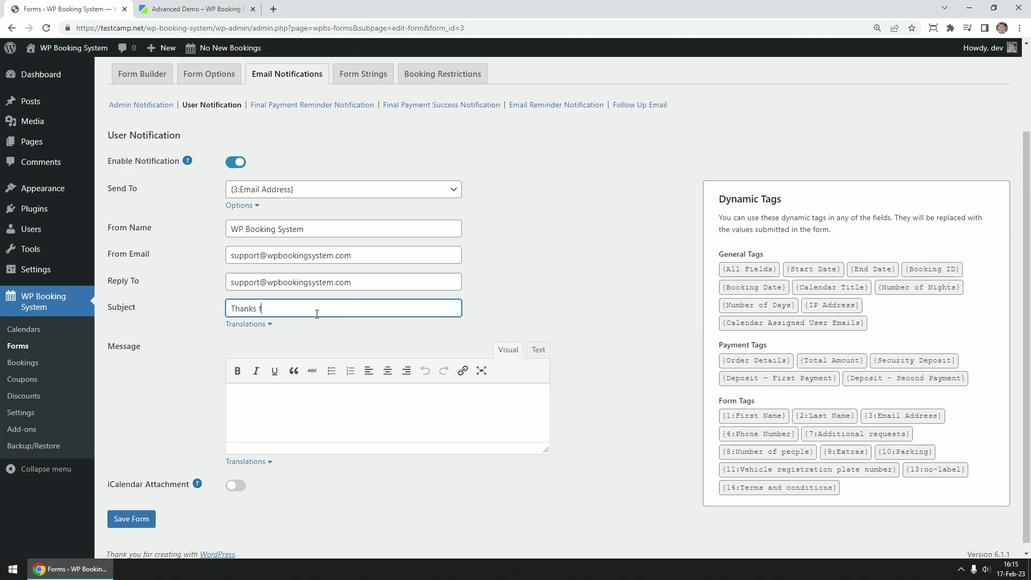
text(or booking!)
Review the CC and BCC fields, leaving them empty, and recheck the sender details
click(241, 205)
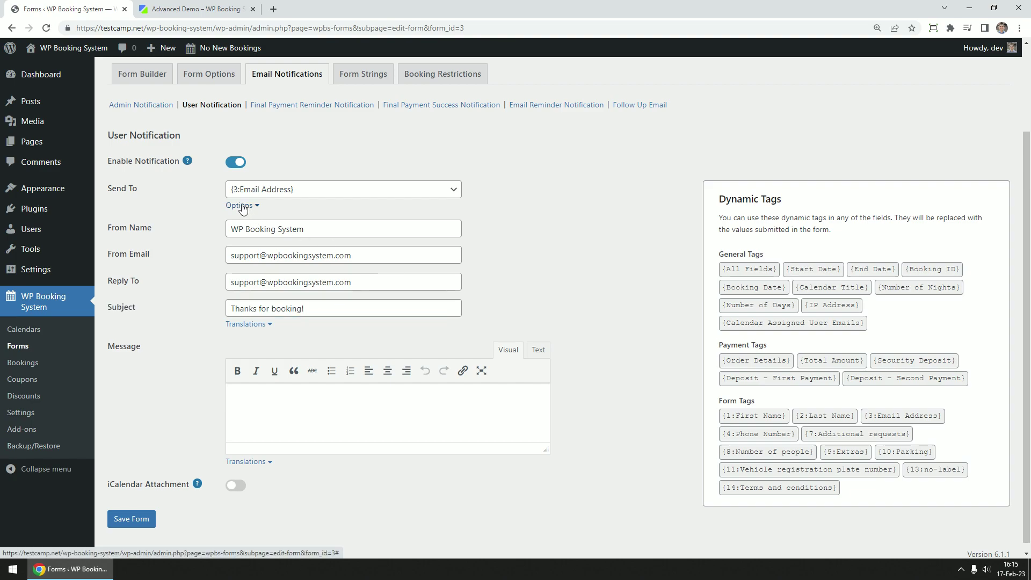
click(380, 222)
click(358, 251)
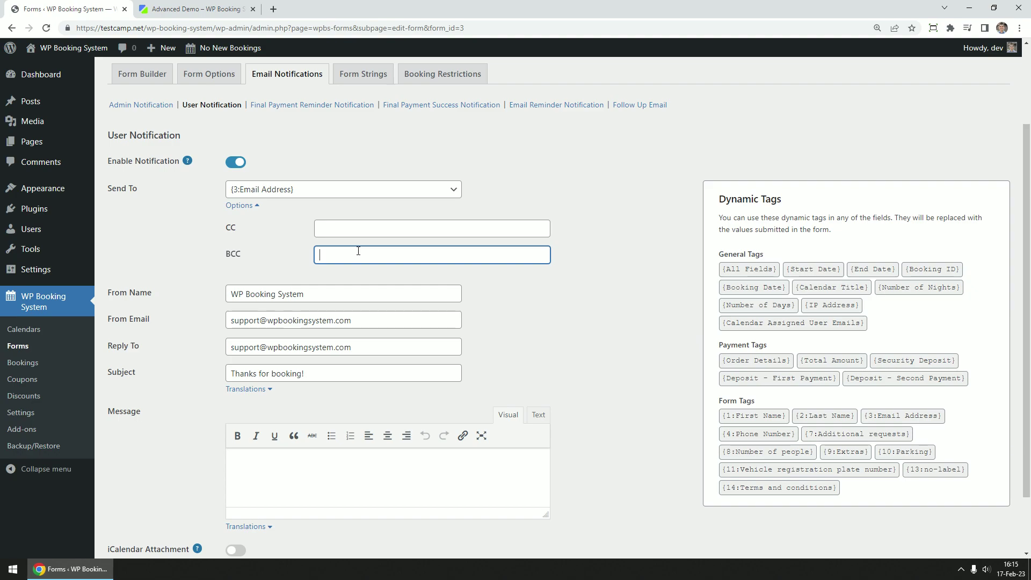
click(553, 309)
scroll(321, 236, down, 1)
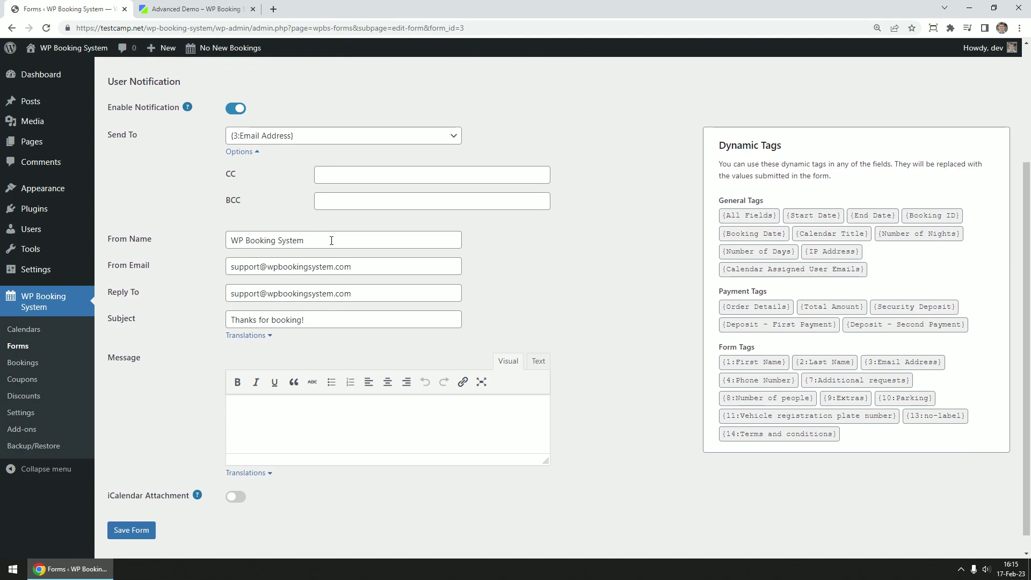
click(331, 240)
click(373, 267)
click(381, 297)
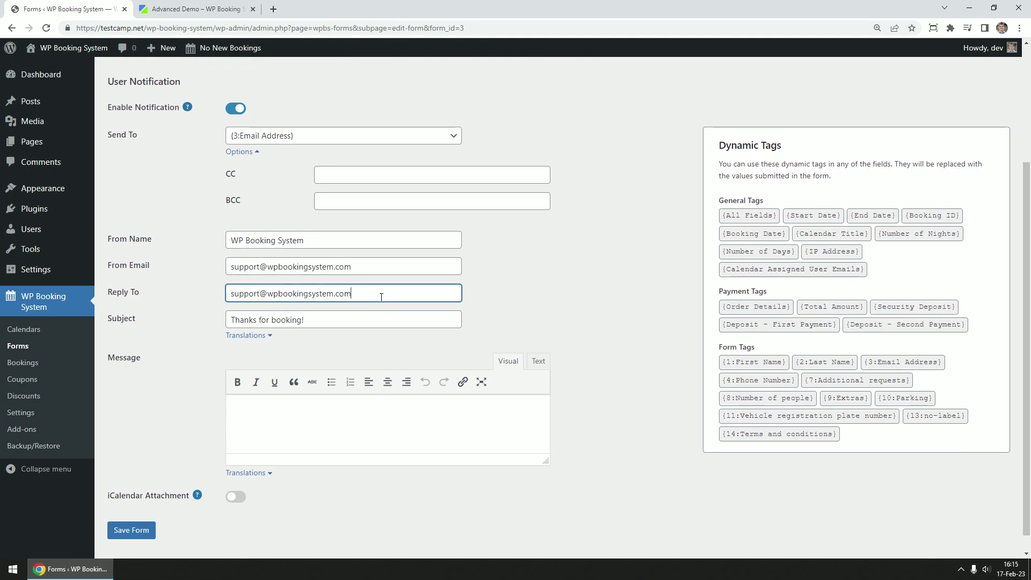
click(347, 323)
scroll(543, 306, down, 1)
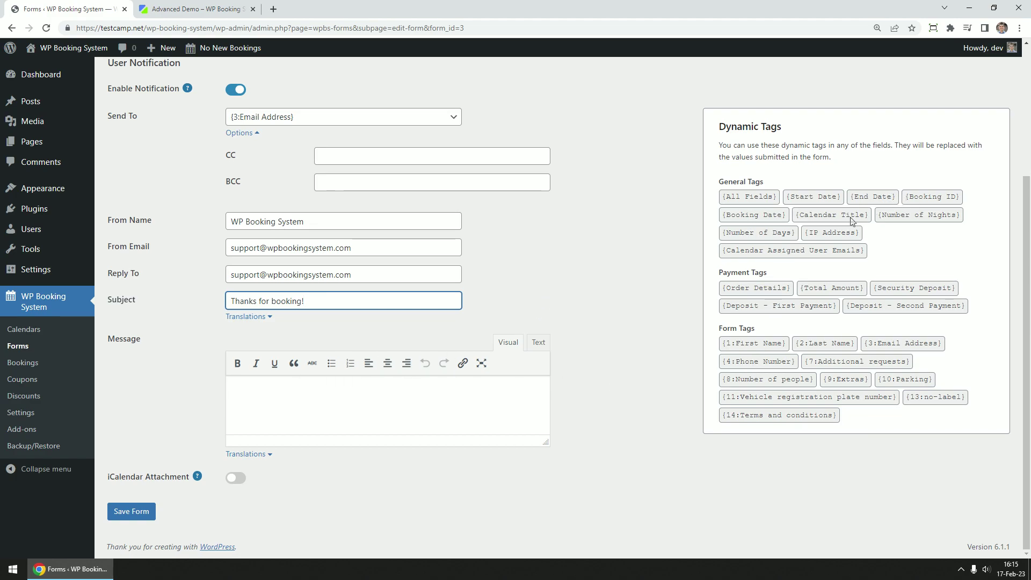
Put {All Fields} in the message body, attach an iCalendar file, and save the form
click(754, 290)
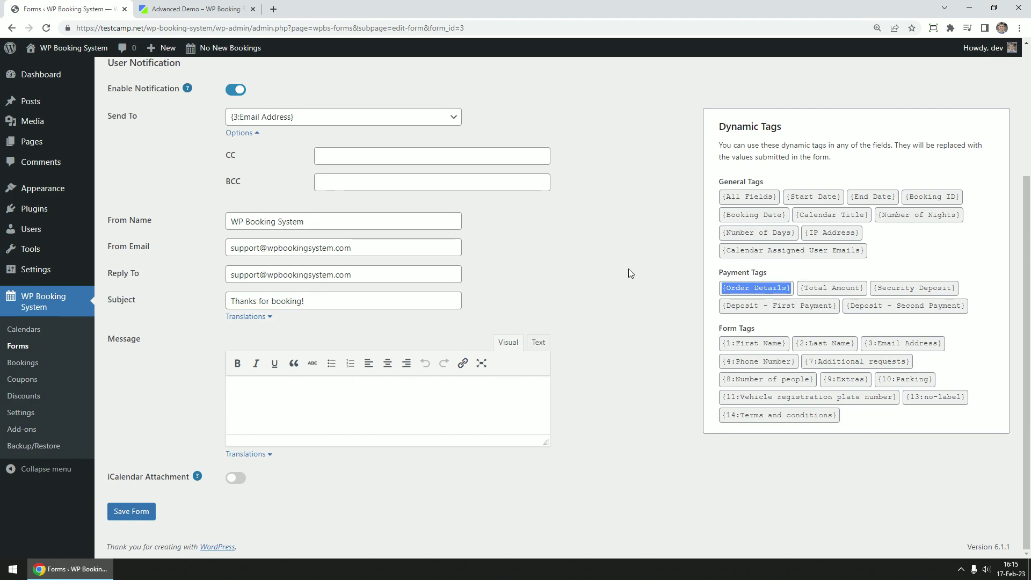
click(741, 199)
click(403, 397)
key(ctrl+v)
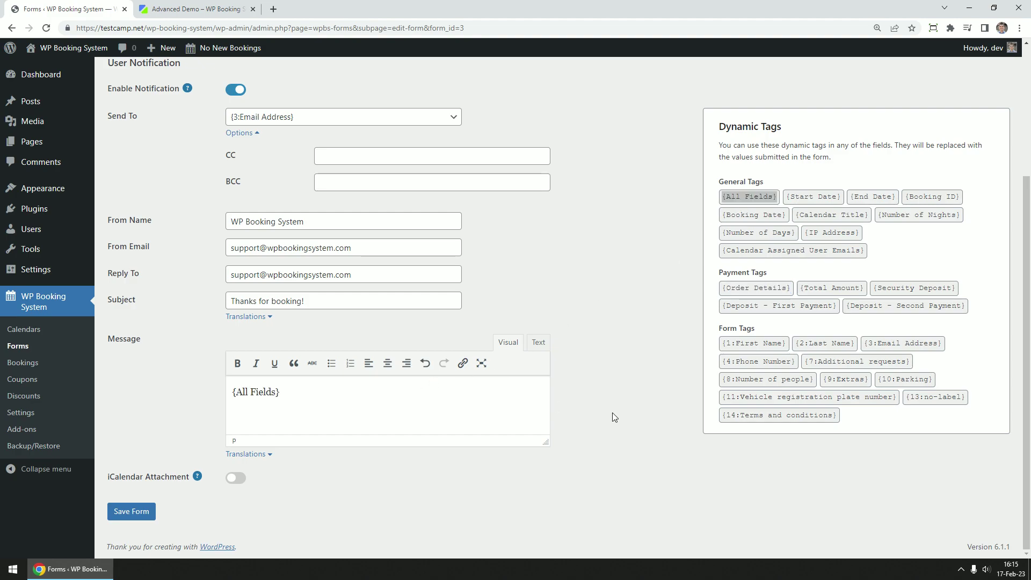
click(248, 320)
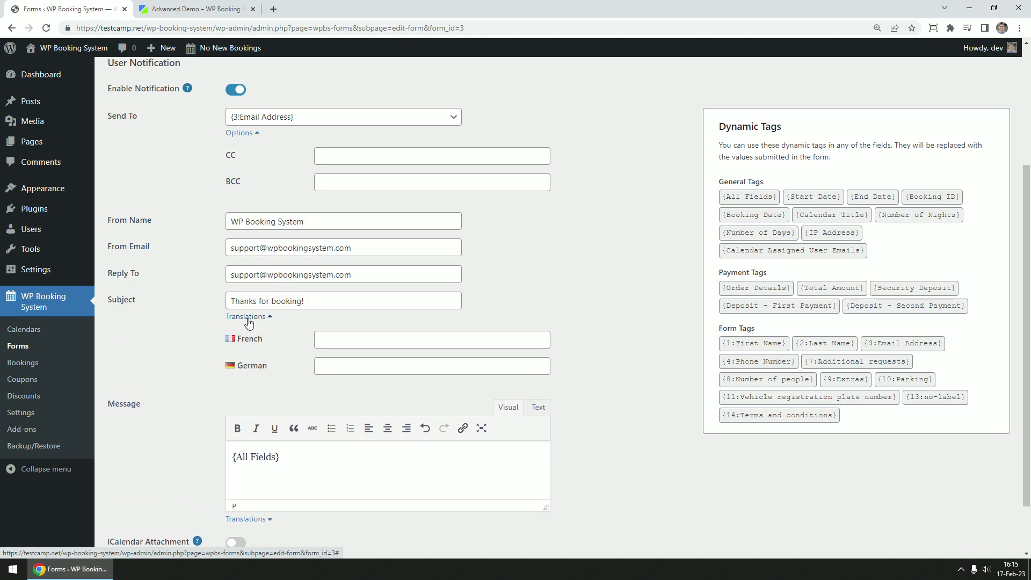
click(248, 318)
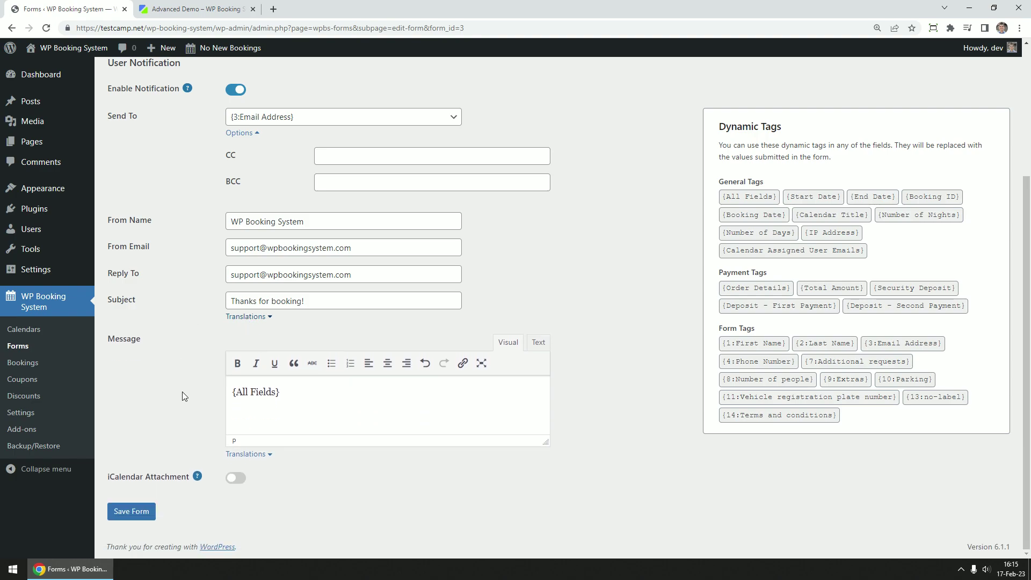
click(237, 479)
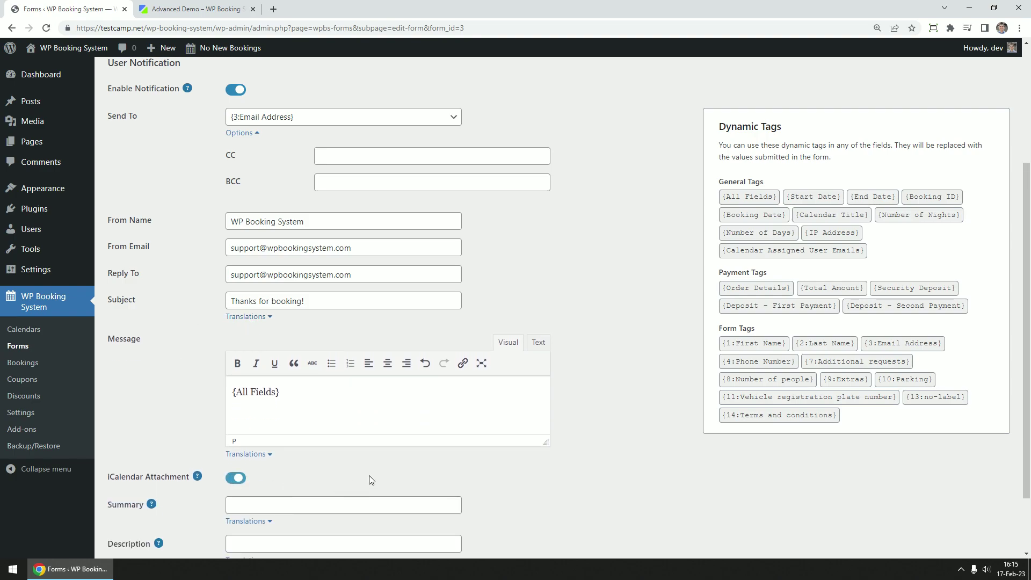
scroll(368, 476, down, 2)
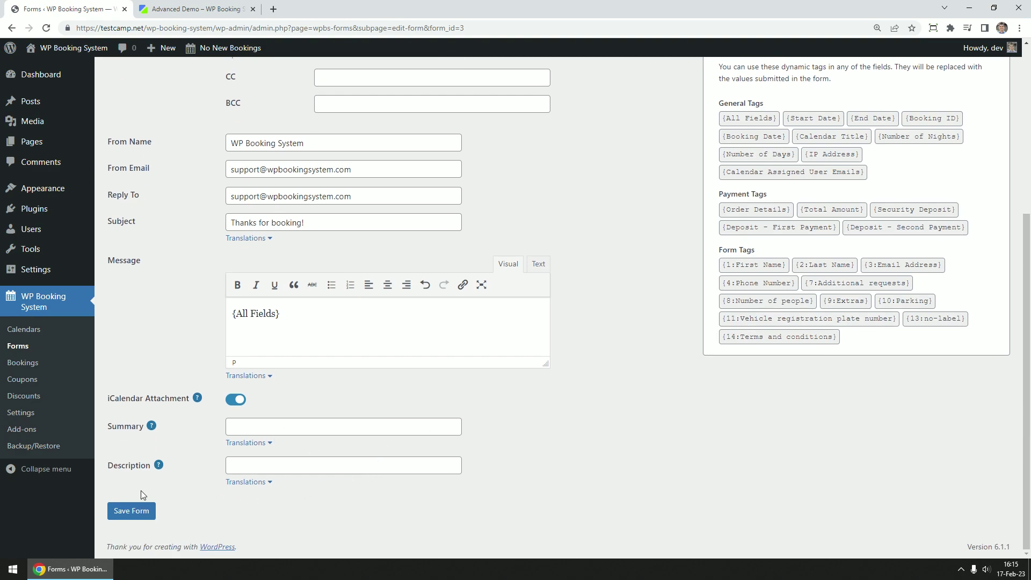
click(138, 509)
Leave payment and reminder emails off and enable the Follow Up Email, sent 7 days after booking ends
click(313, 213)
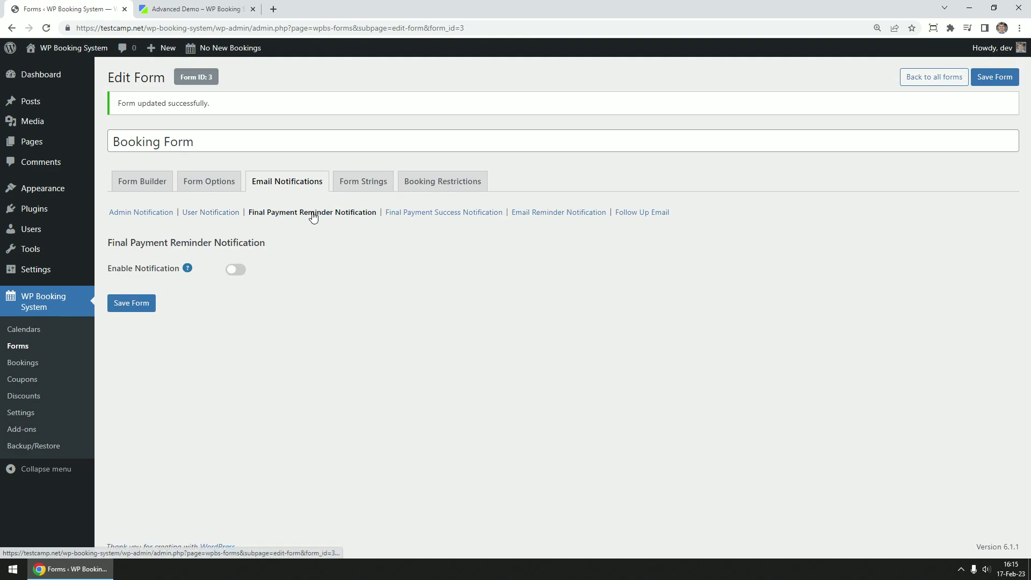
click(447, 215)
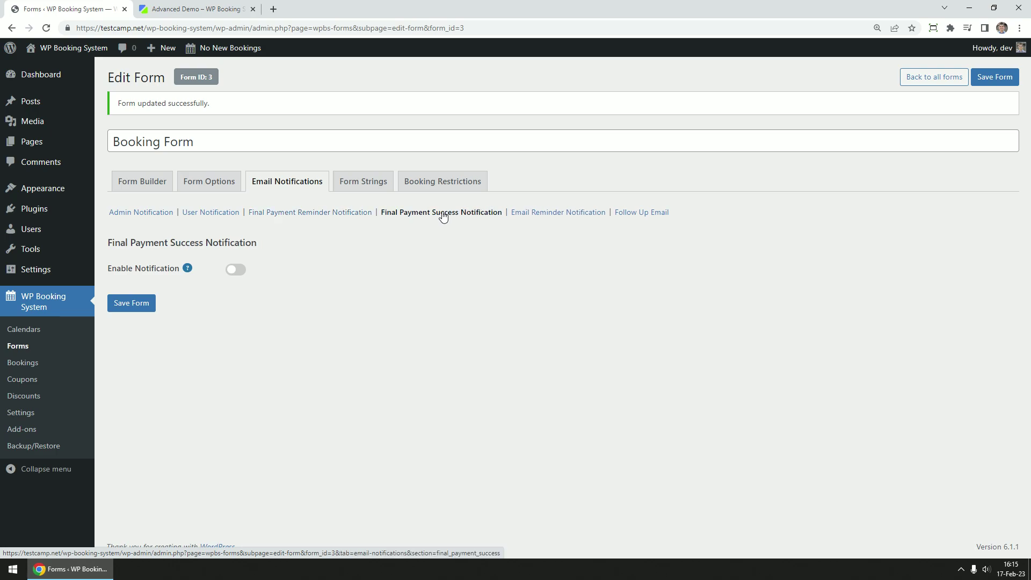
click(531, 215)
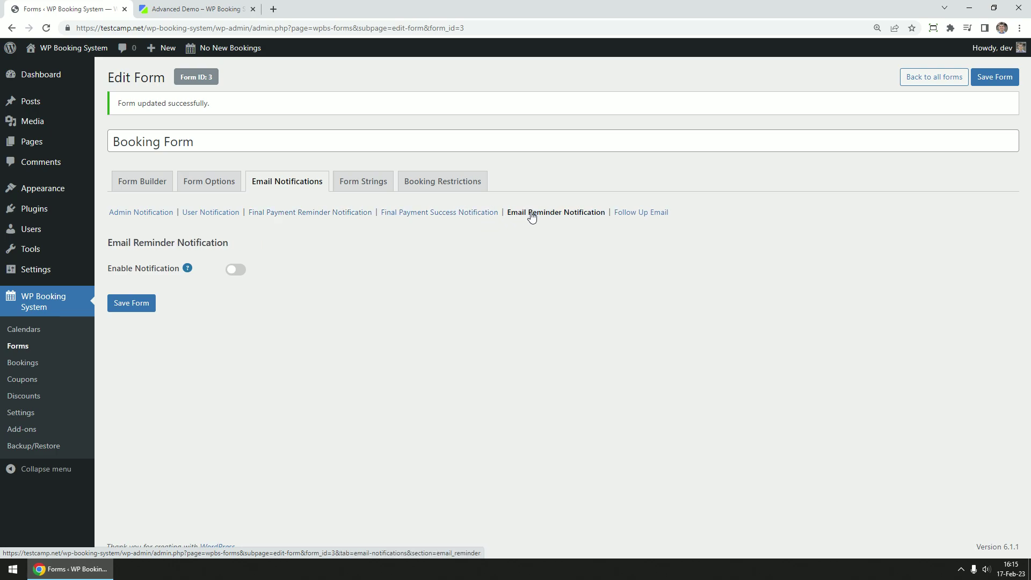
click(637, 214)
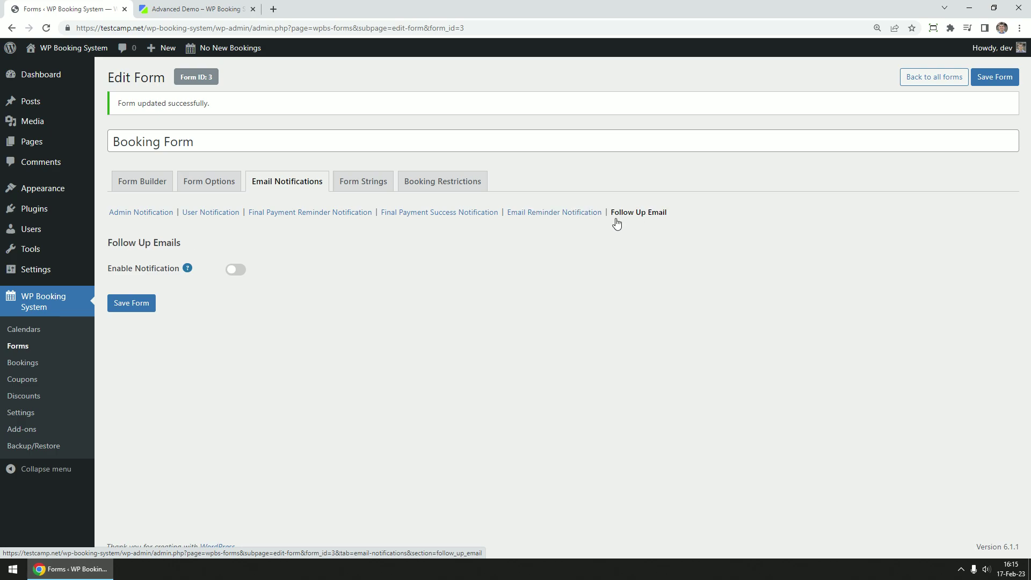
click(236, 269)
scroll(187, 281, down, 2)
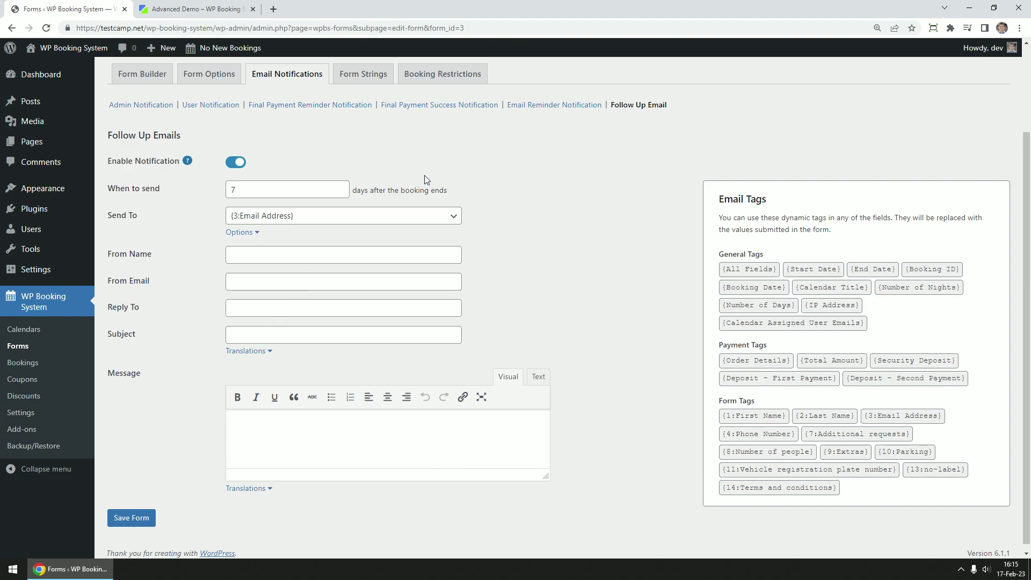
scroll(424, 175, up, 2)
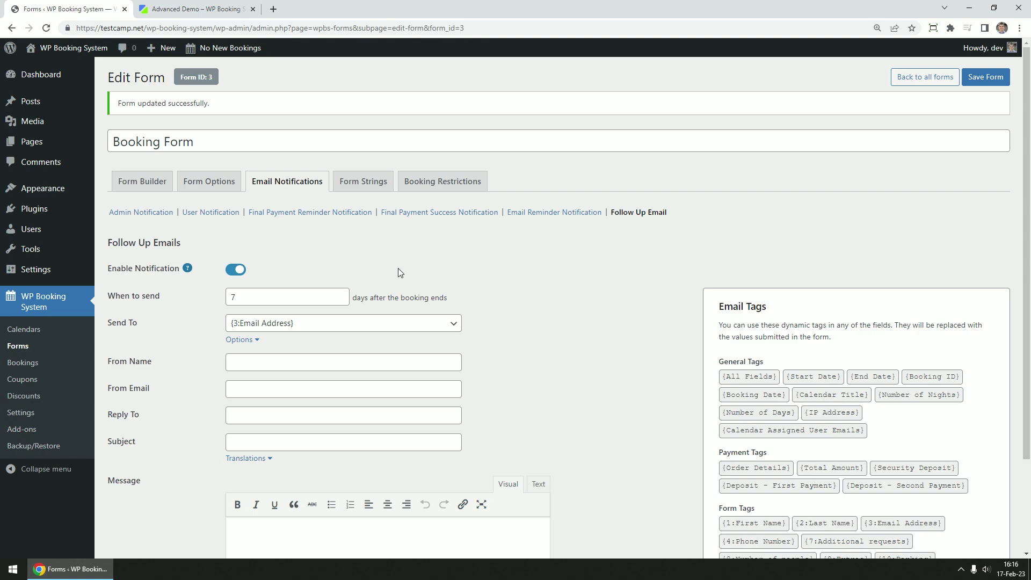
Turn on booking restrictions for the form, leaving custom form strings off
click(355, 185)
click(234, 214)
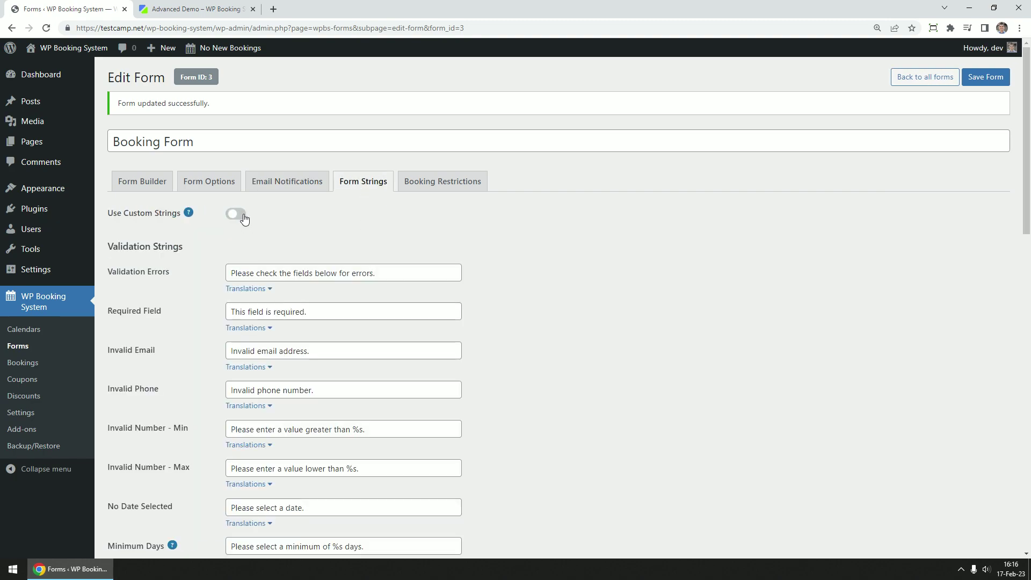
click(235, 215)
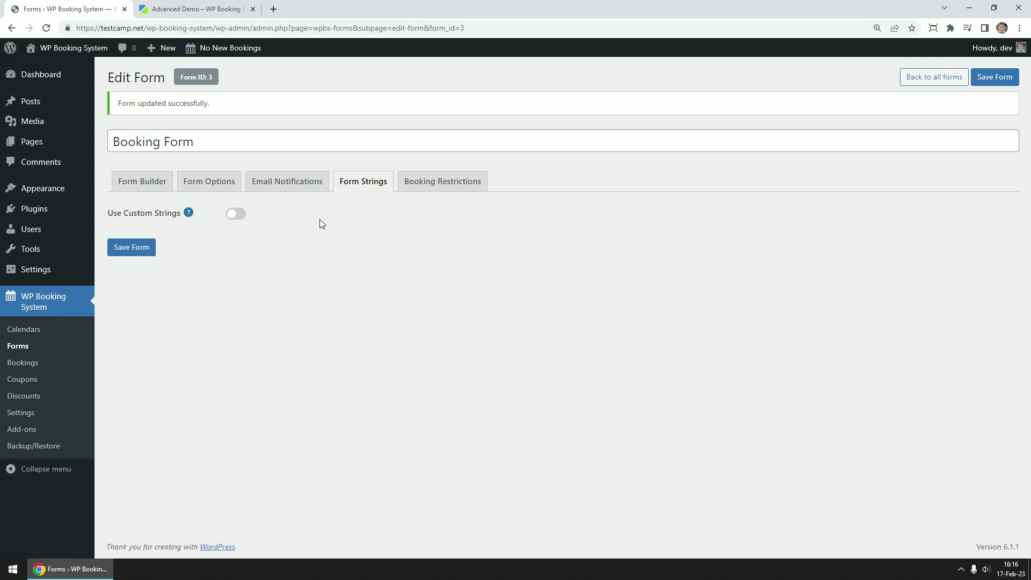
click(453, 183)
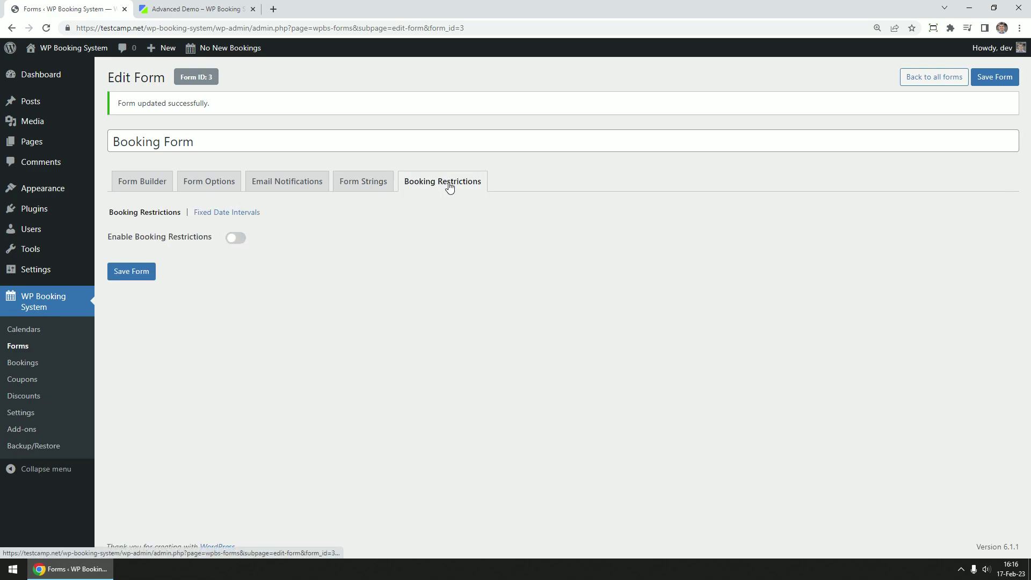
click(239, 243)
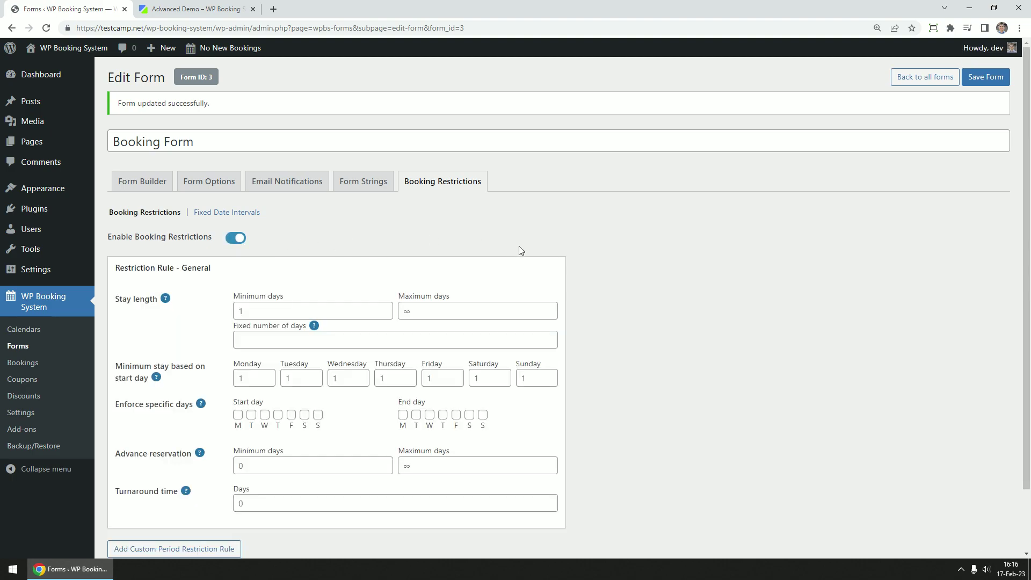
Allow fixed stays of 1,3,5 days that must start and end on Monday
scroll(635, 265, down, 1)
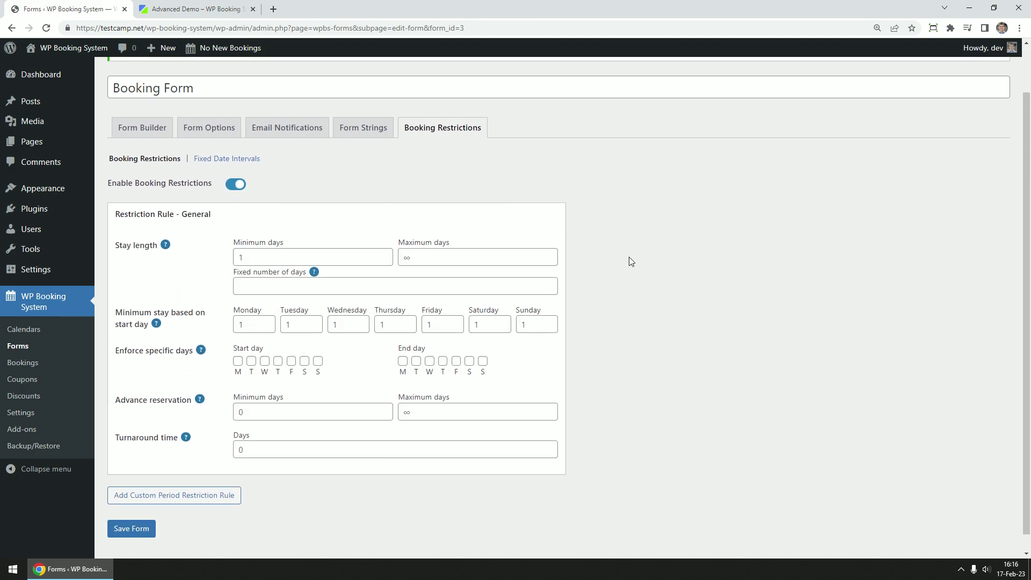
click(262, 259)
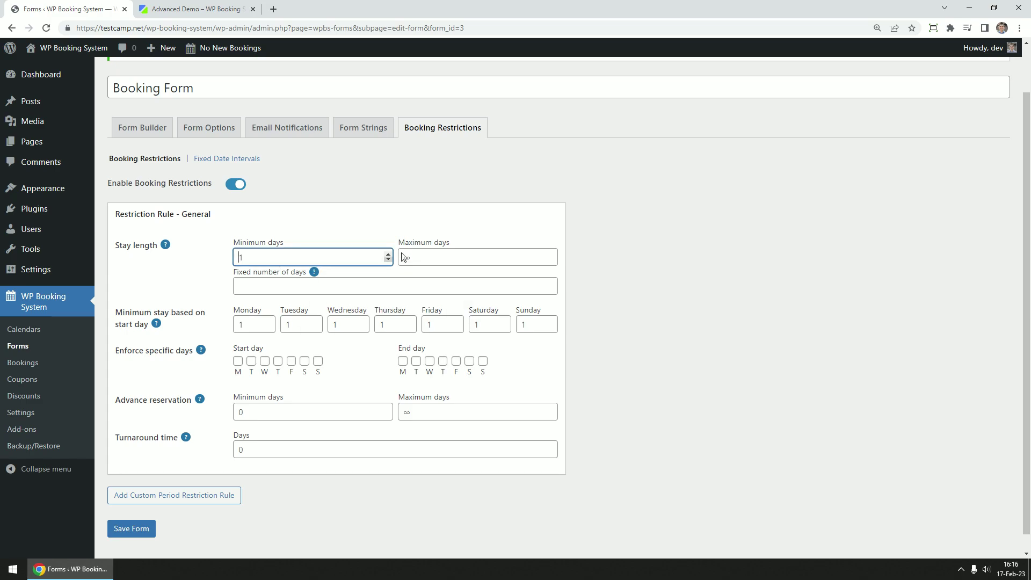
click(431, 259)
click(253, 288)
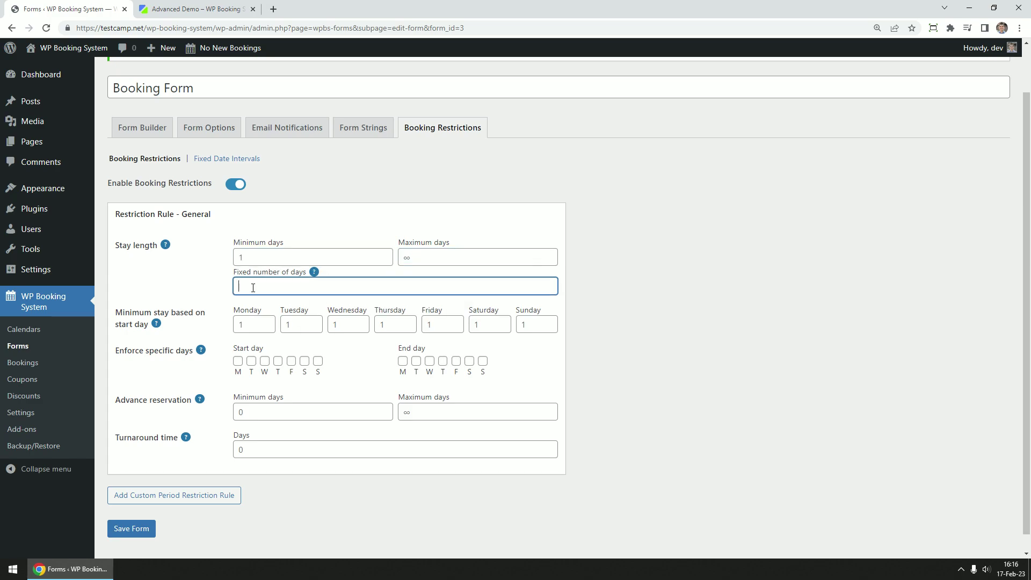
text(1,3,5)
click(237, 360)
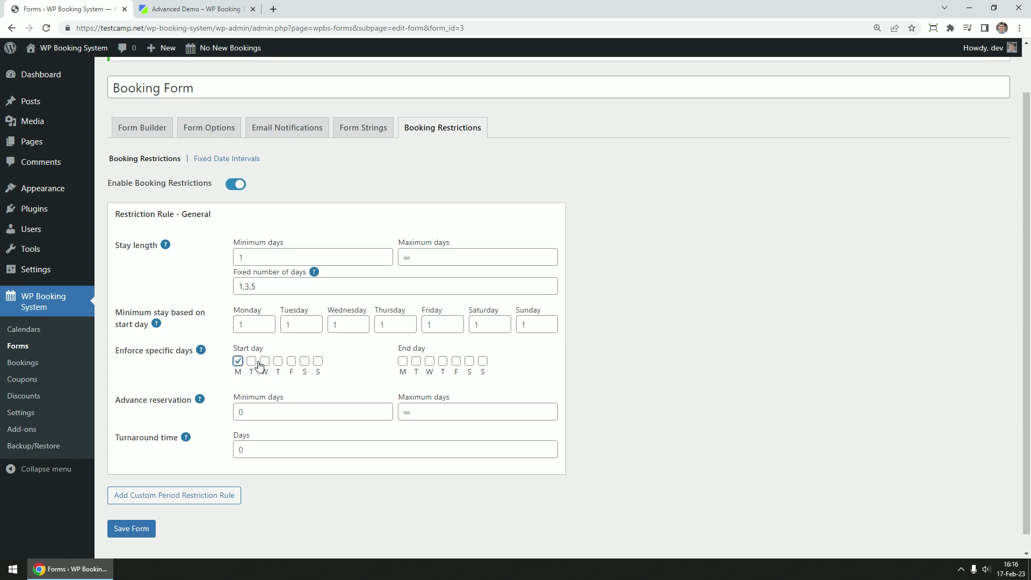
click(403, 360)
Set advance reservation to 7–365 days and turnaround time to 1 day
scroll(353, 377, down, 1)
click(260, 393)
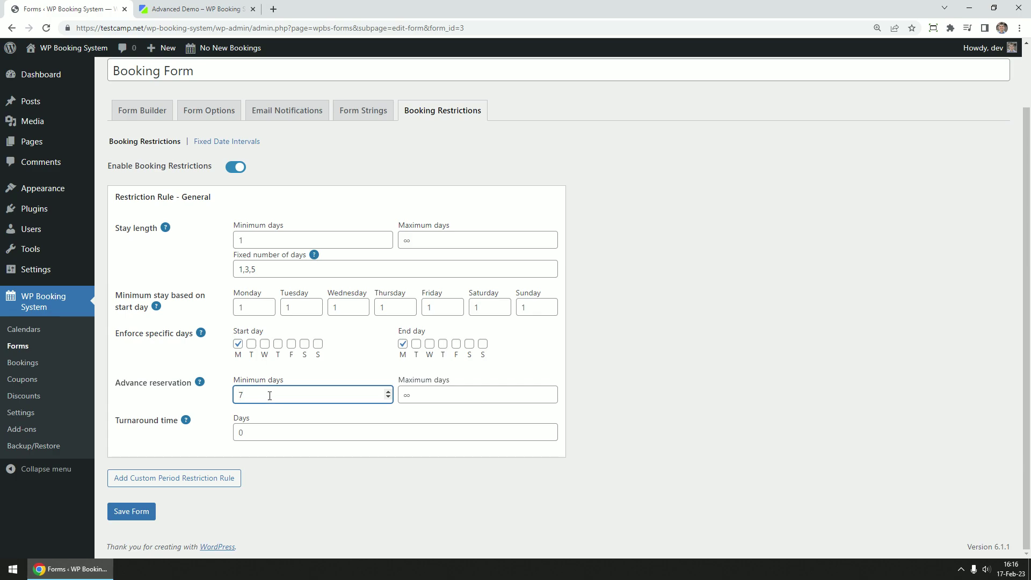
click(418, 395)
text(365)
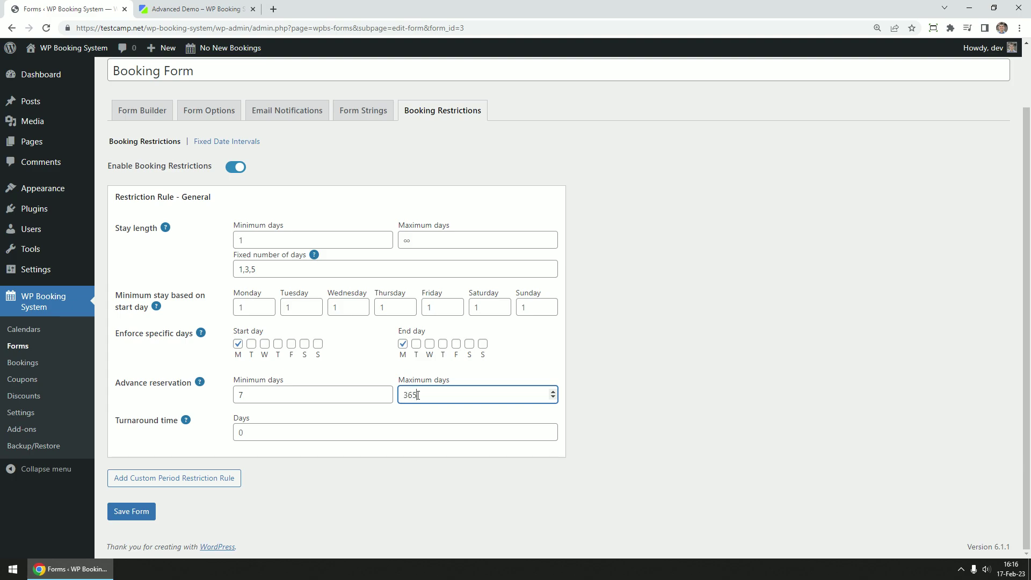
click(633, 388)
click(271, 393)
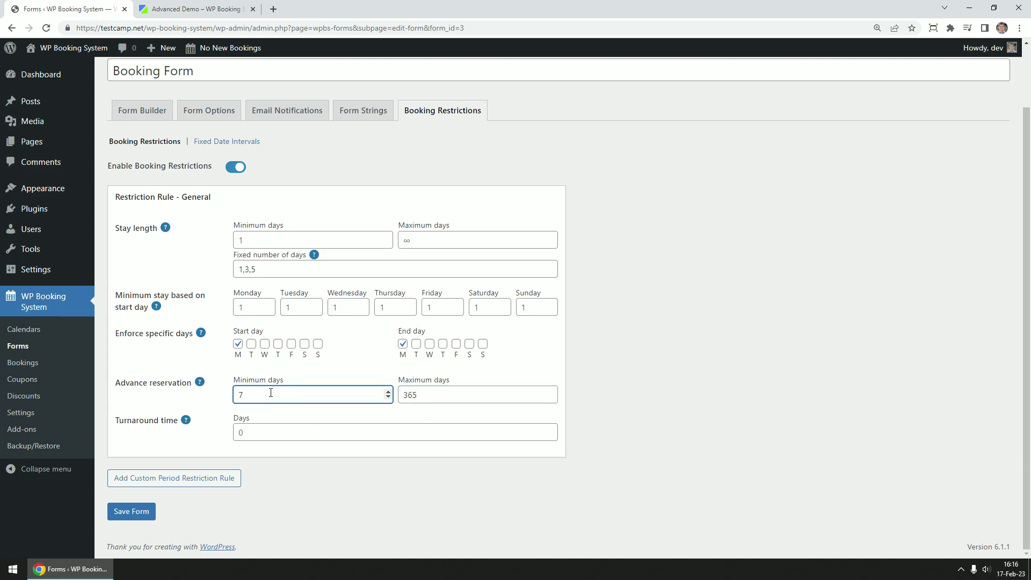
click(263, 434)
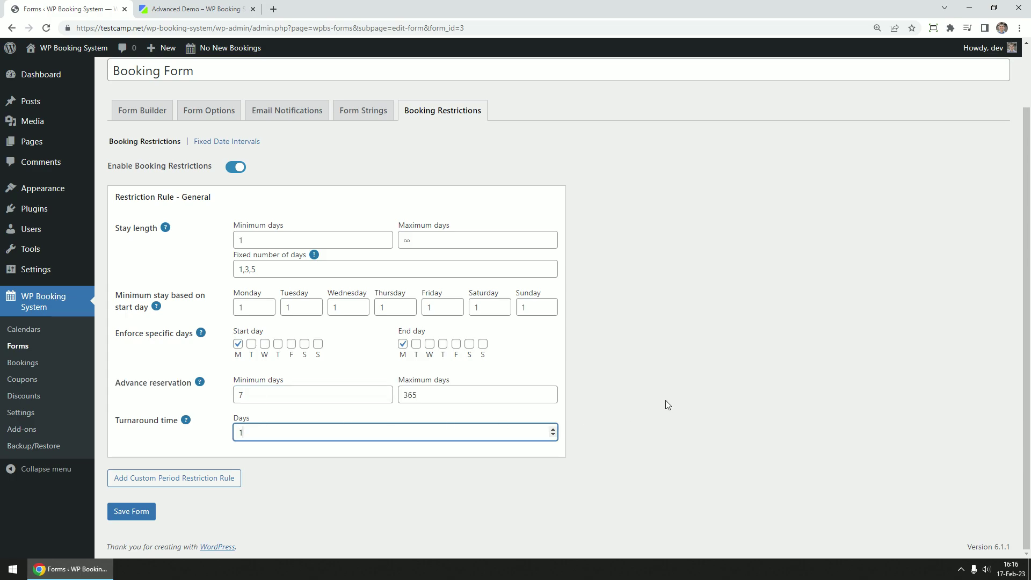
click(641, 412)
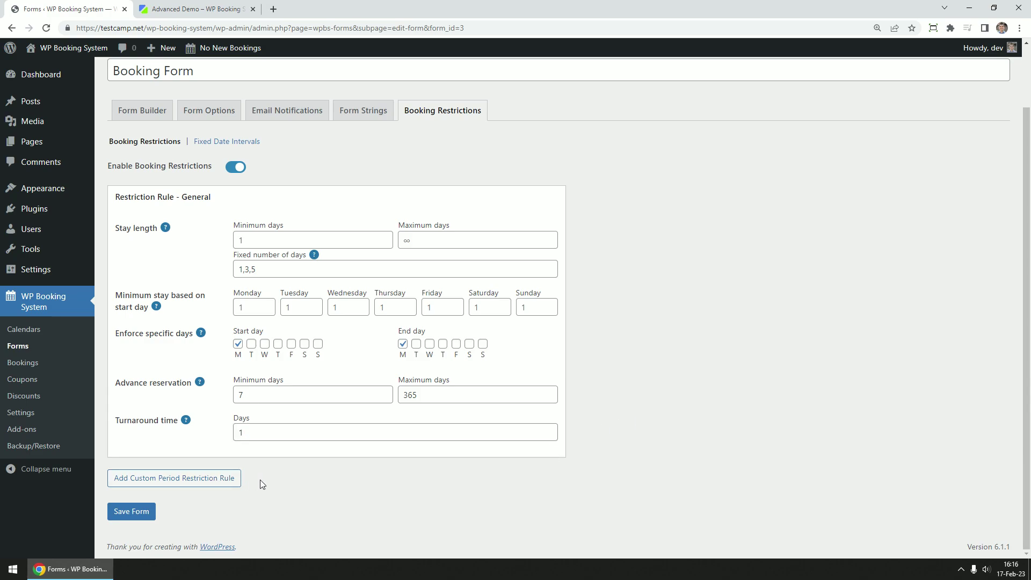
Add a custom period restriction rule, first with a recurring 1 June–30 September range
click(215, 482)
scroll(636, 456, down, 5)
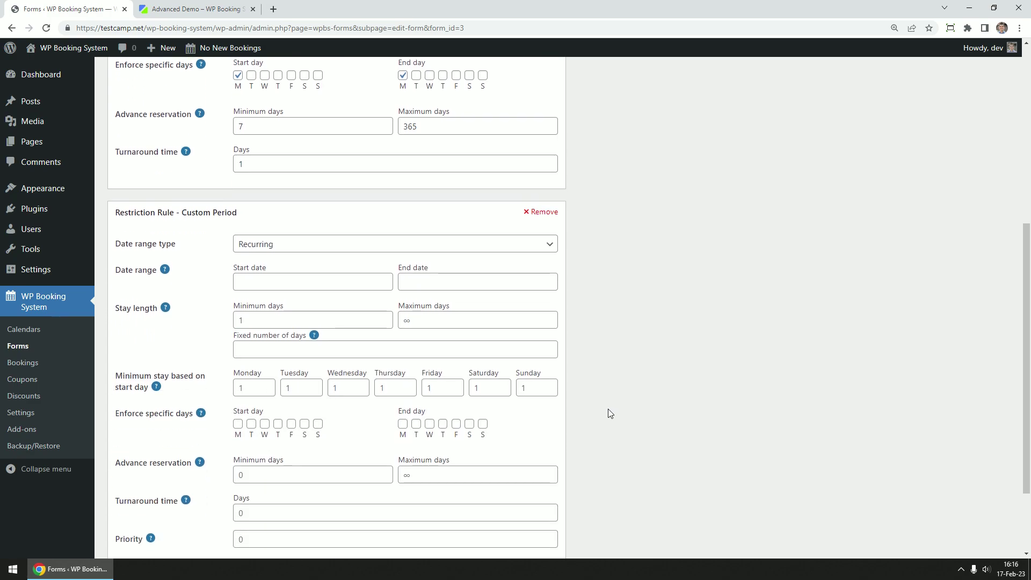
click(333, 244)
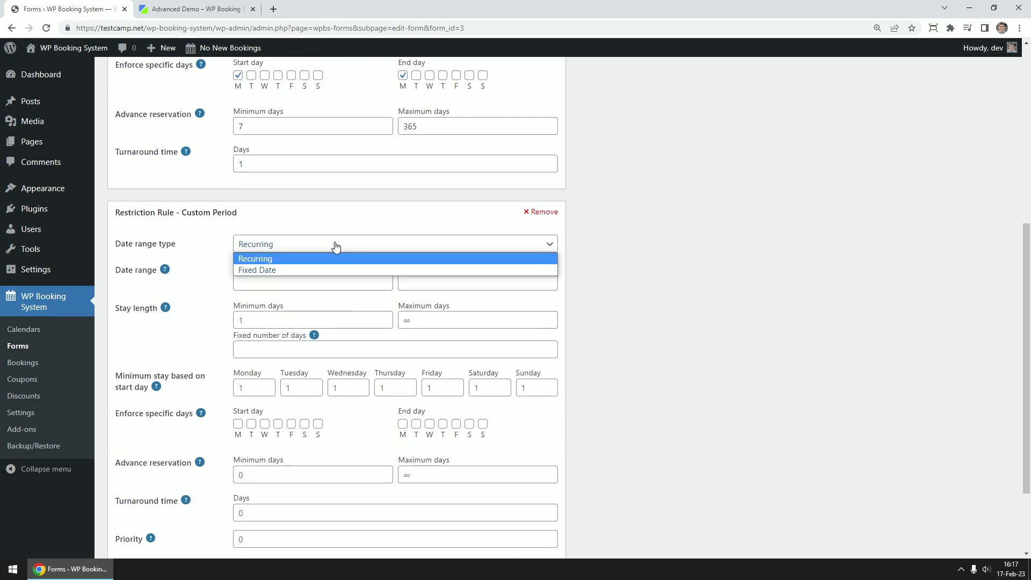
click(311, 258)
click(282, 277)
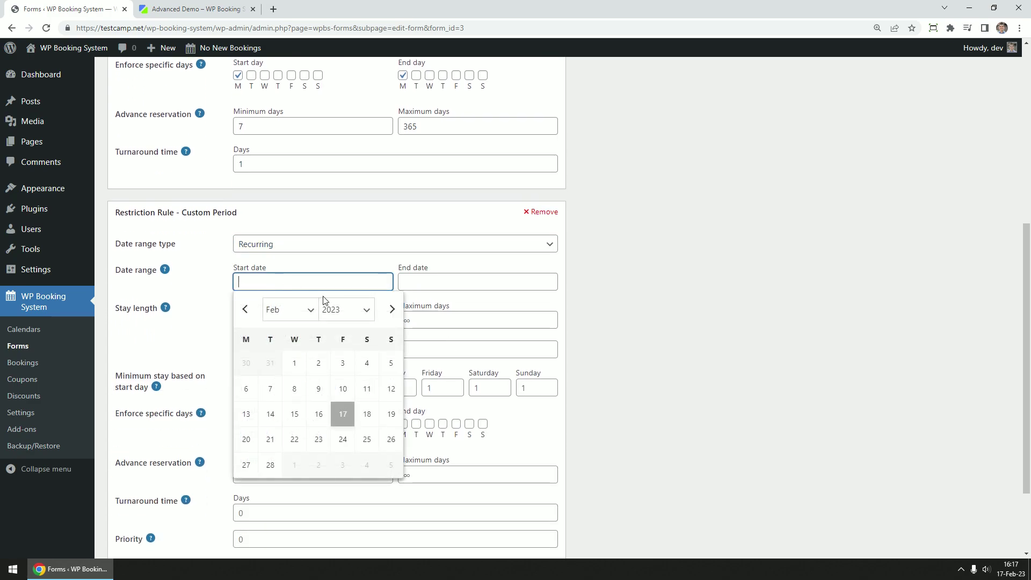
click(392, 309)
click(393, 309)
click(392, 309)
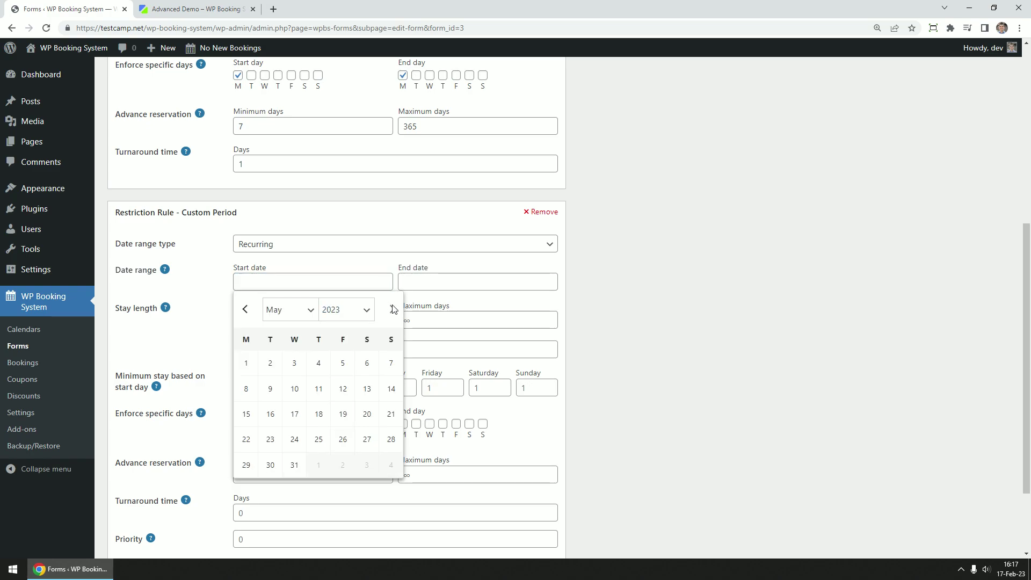
click(392, 309)
click(318, 363)
click(475, 282)
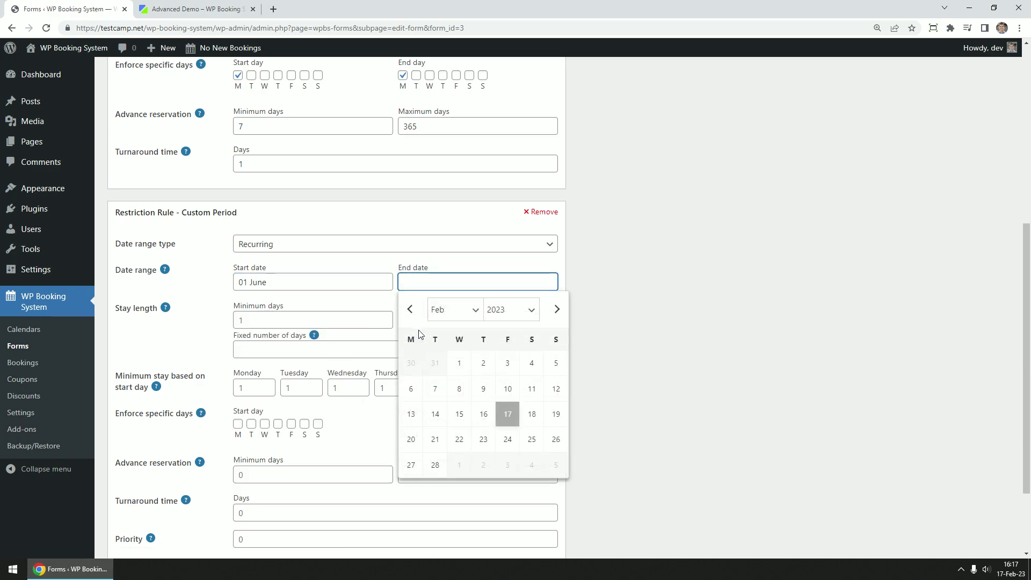
click(454, 310)
click(452, 419)
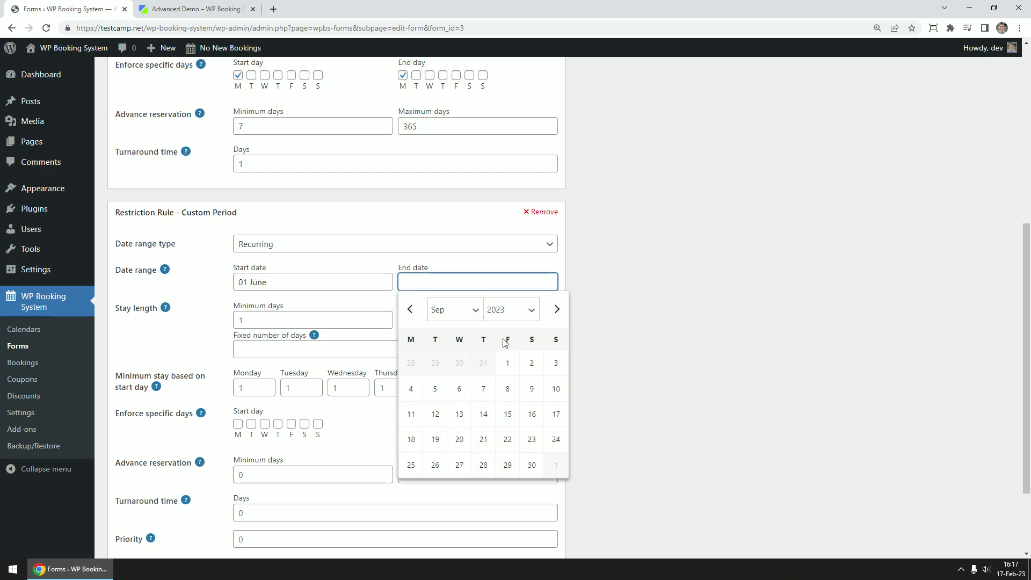
click(533, 466)
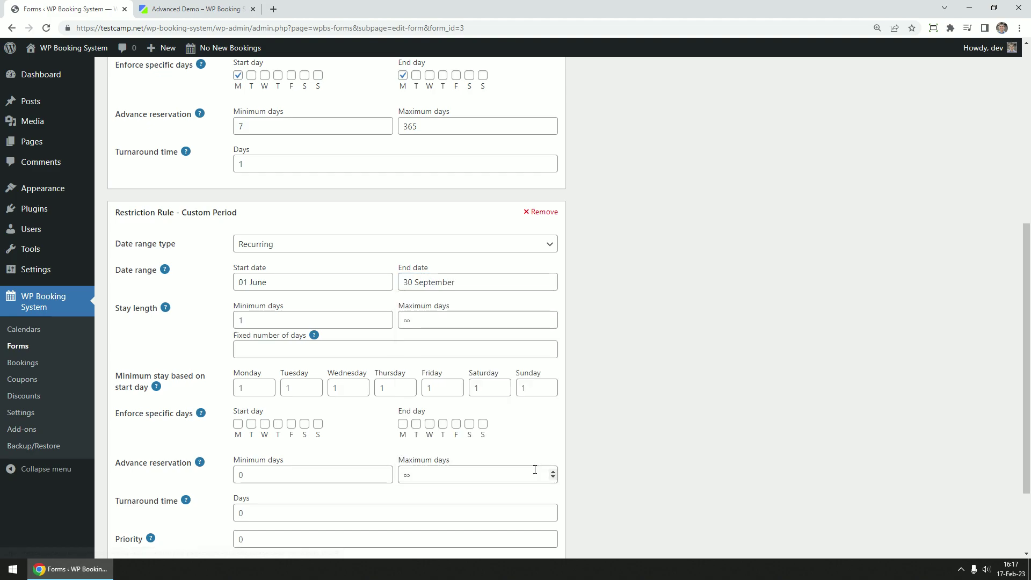
Switch the rule to Fixed Date covering 01–28 February 2023 and save the form
click(350, 247)
click(331, 271)
click(297, 282)
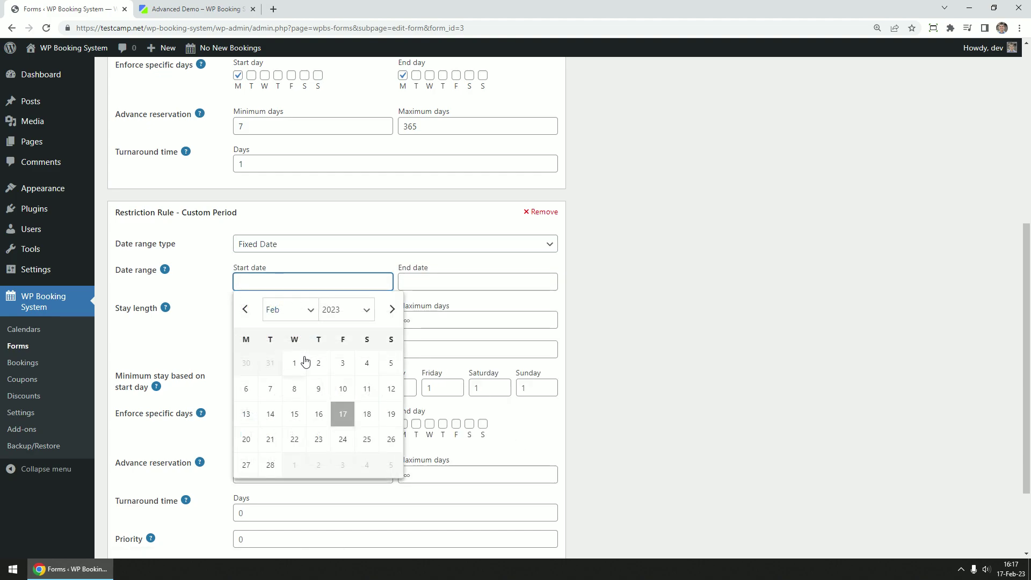
click(296, 363)
click(435, 465)
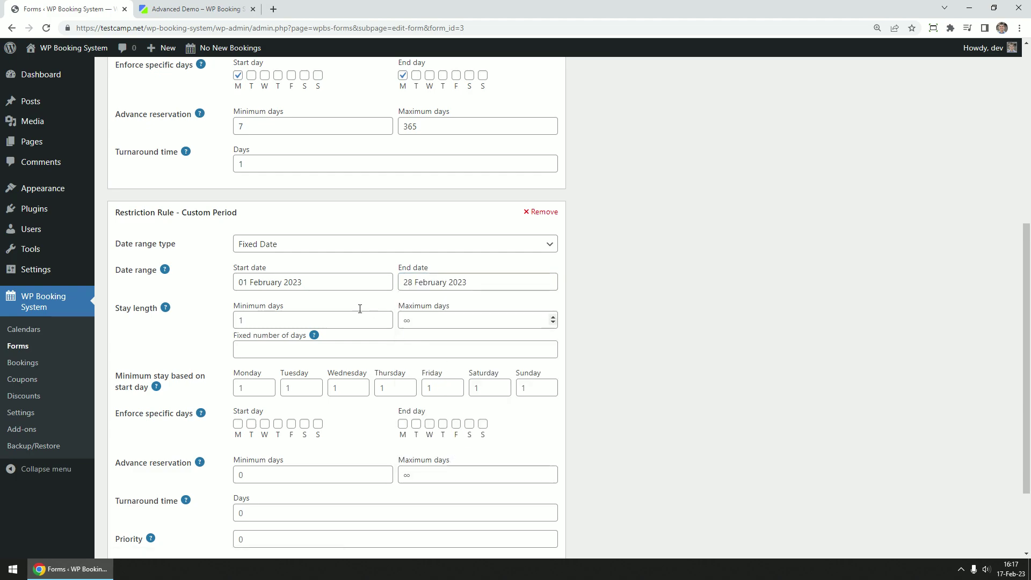
scroll(661, 320, down, 2)
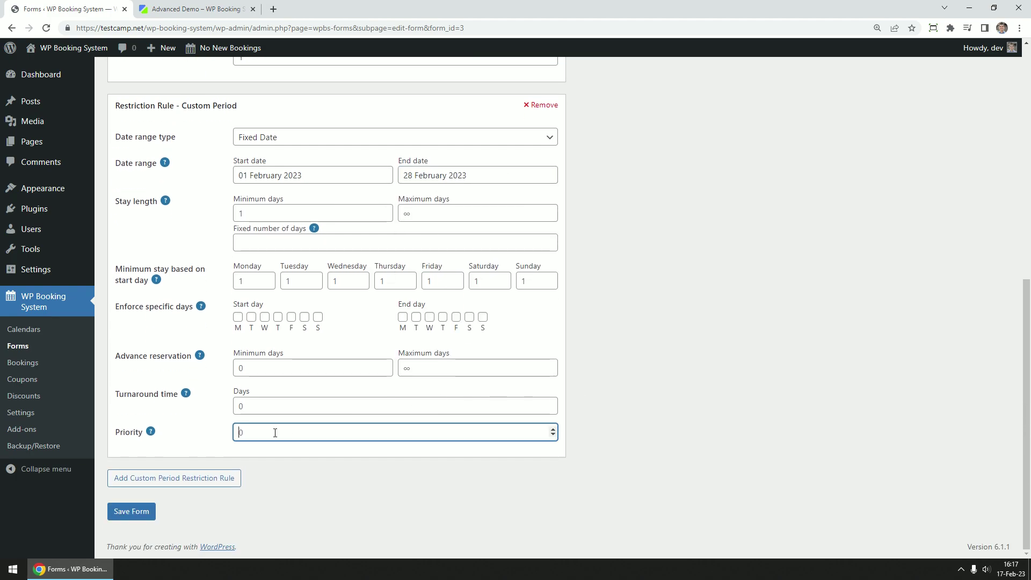
key(Return)
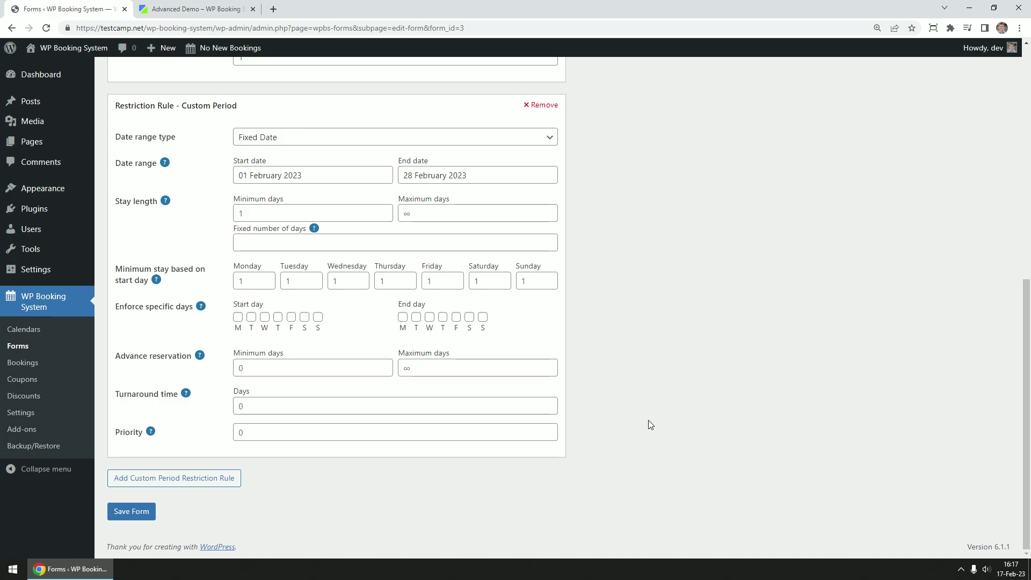
Turn on Fixed Date Intervals and add a 01–05 February 2023 interval with price override 1000
click(228, 212)
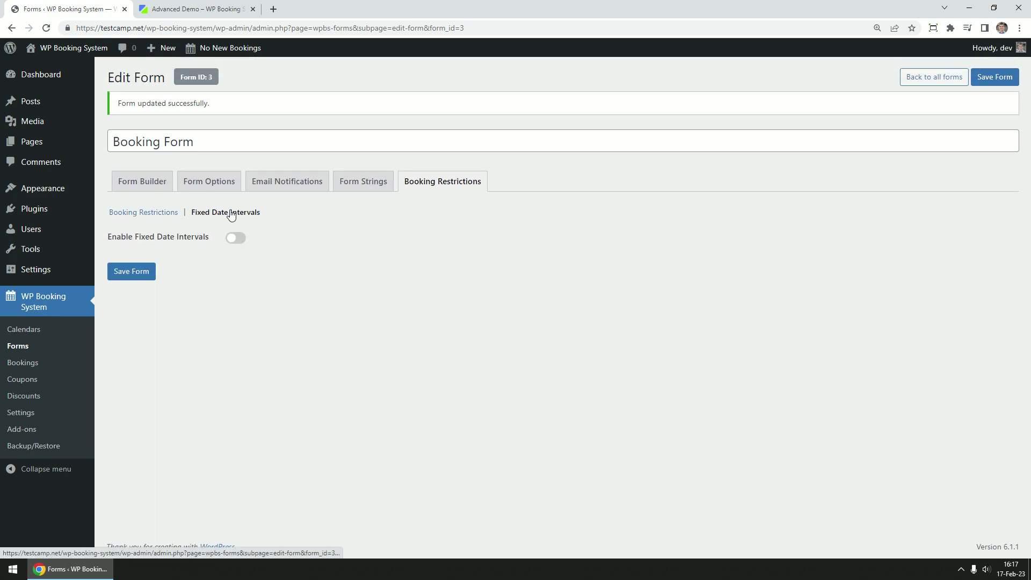
click(236, 237)
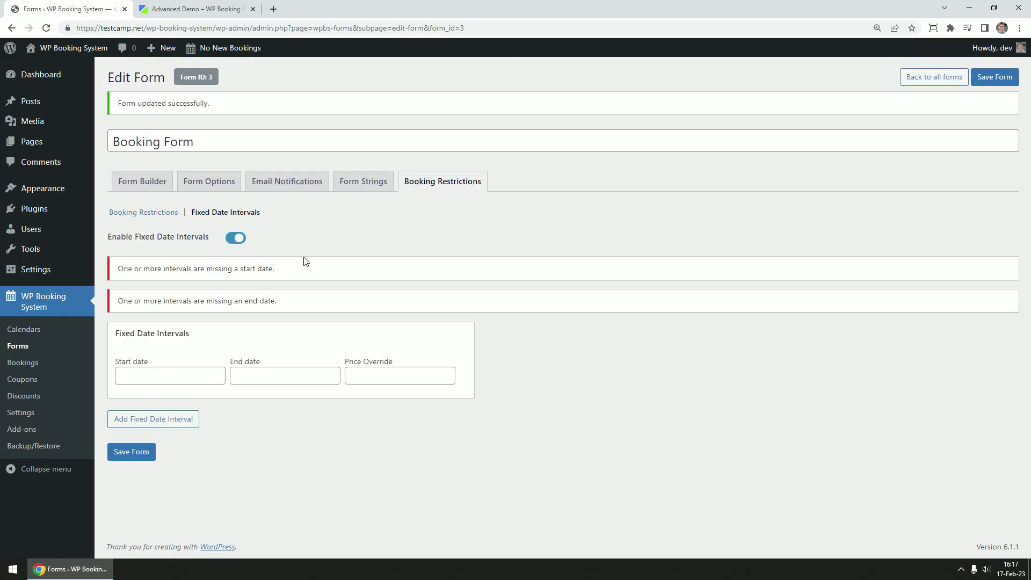
click(209, 375)
click(177, 250)
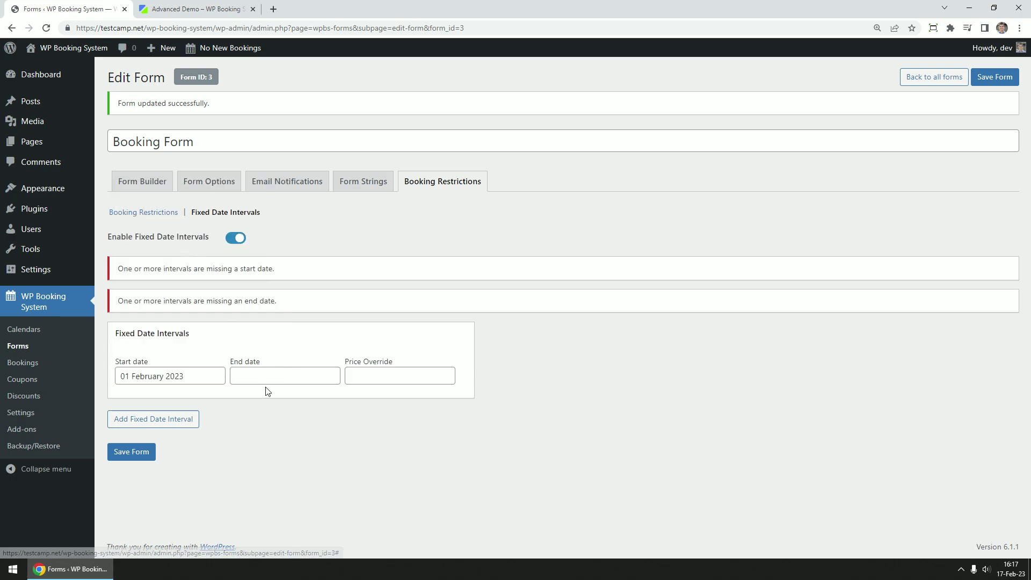
click(267, 375)
click(386, 253)
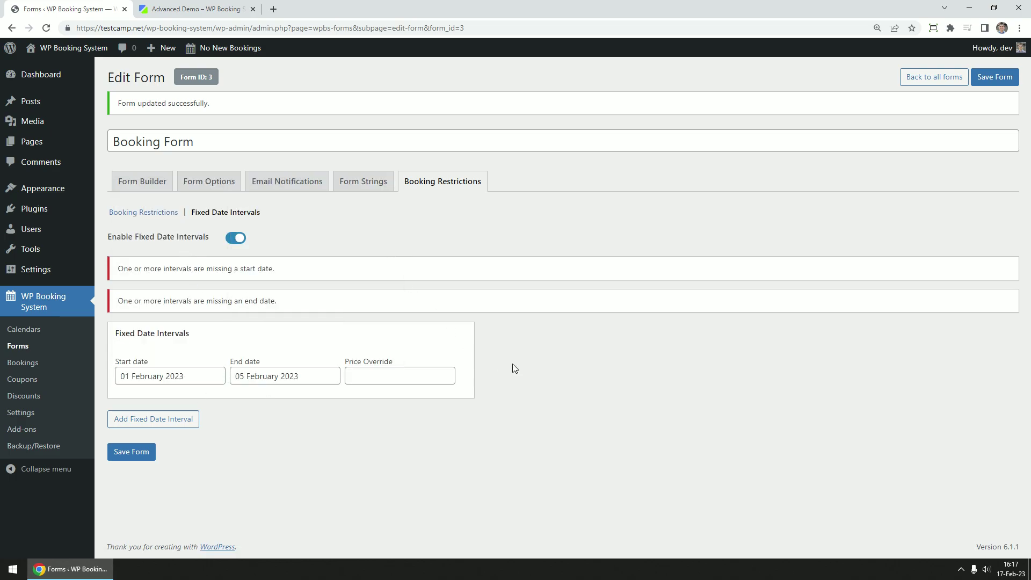
click(397, 375)
text(10)
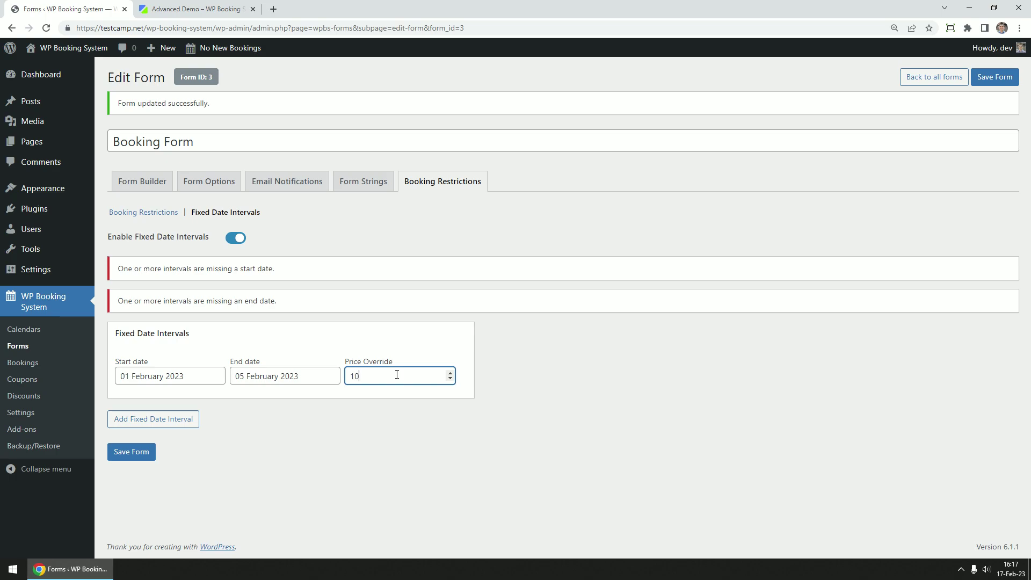
text(00)
click(548, 378)
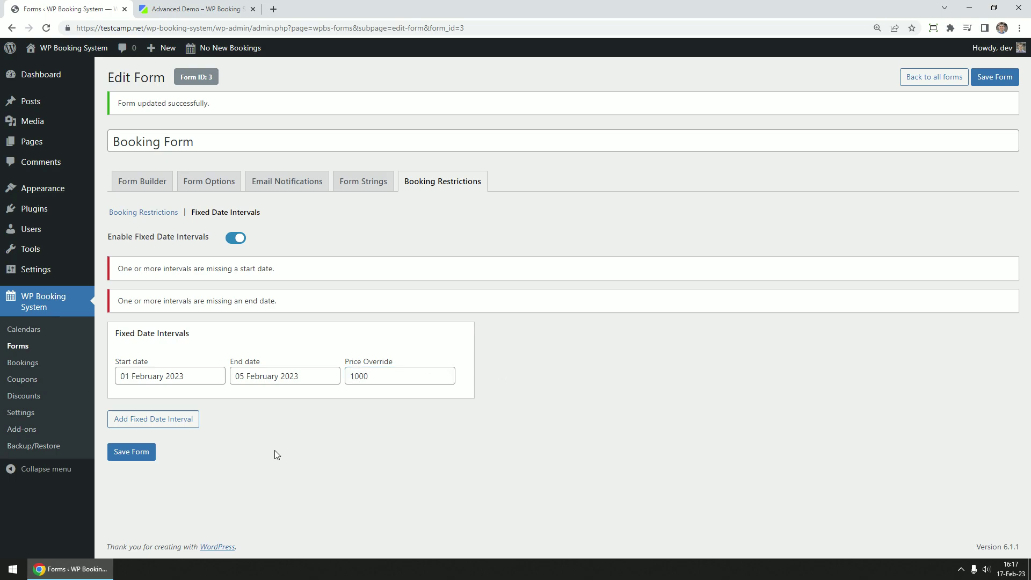
Save the form to store the 01–05 February 2023 interval priced at 1000
click(139, 454)
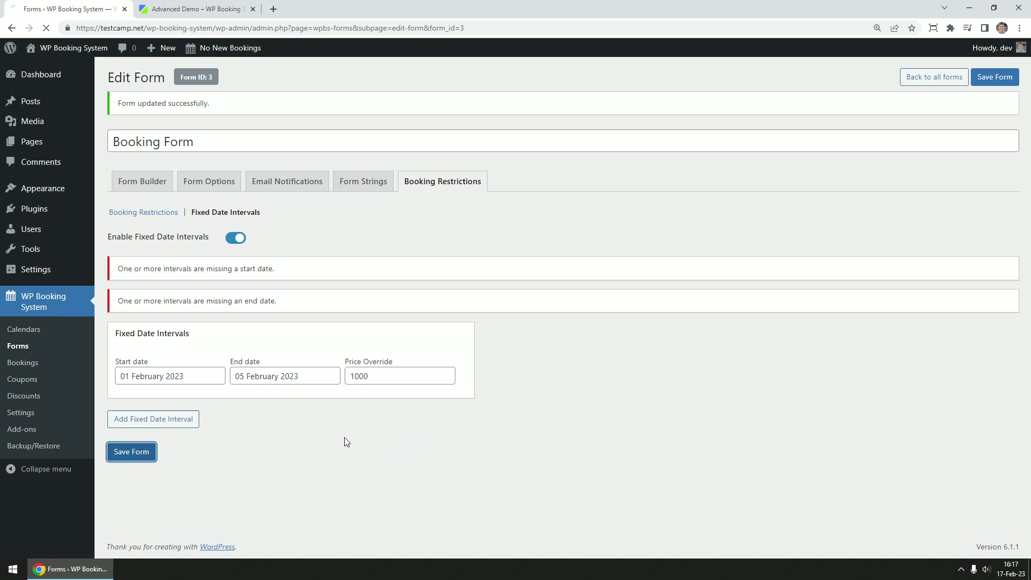